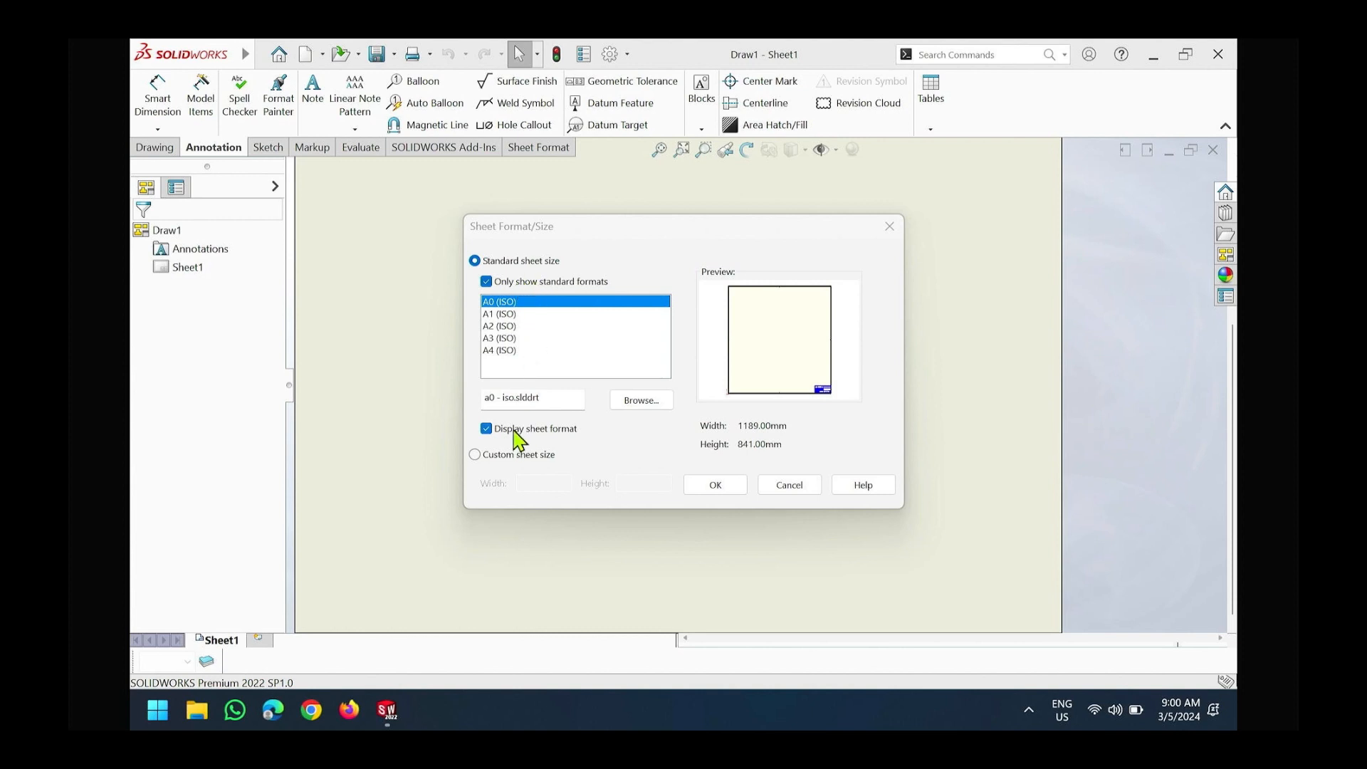
Create an A0 (ISO) drawing sheet with the sheet format display turned off
click(514, 431)
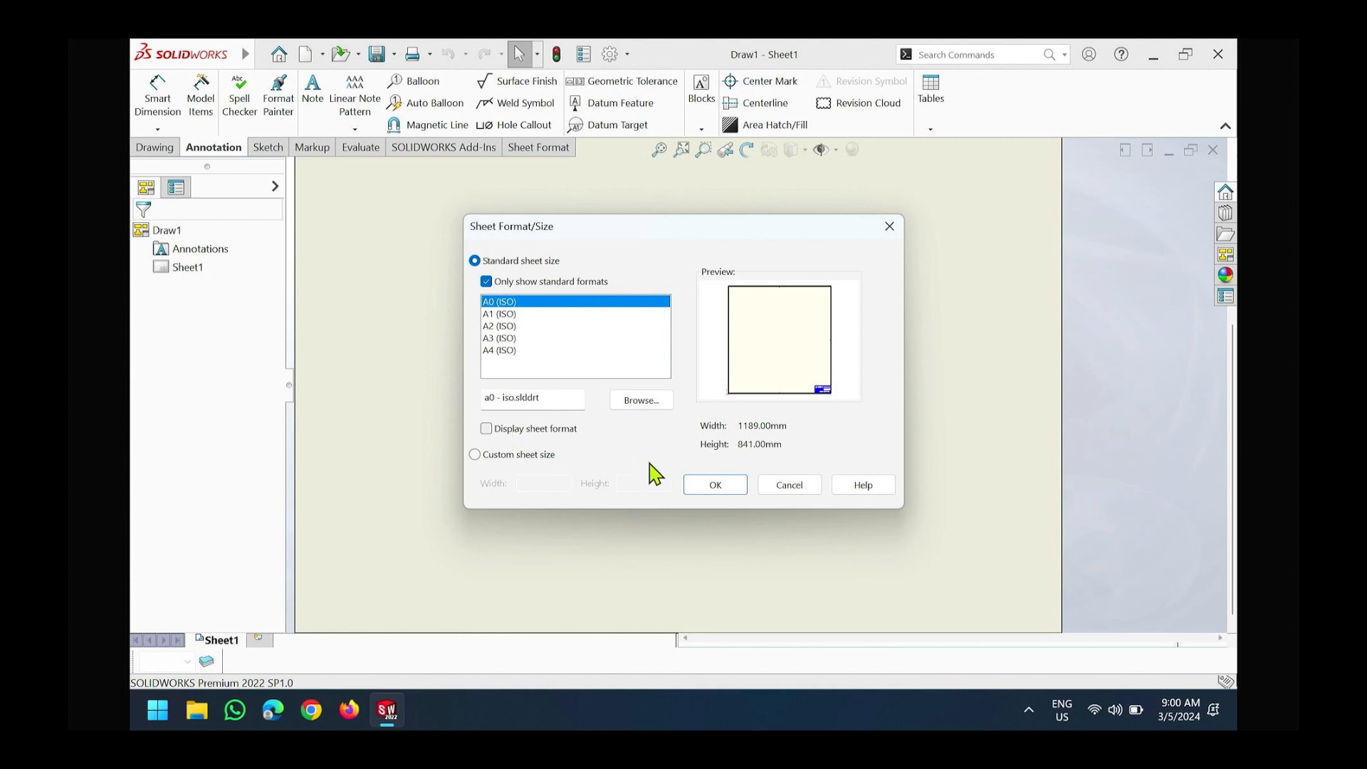
click(697, 490)
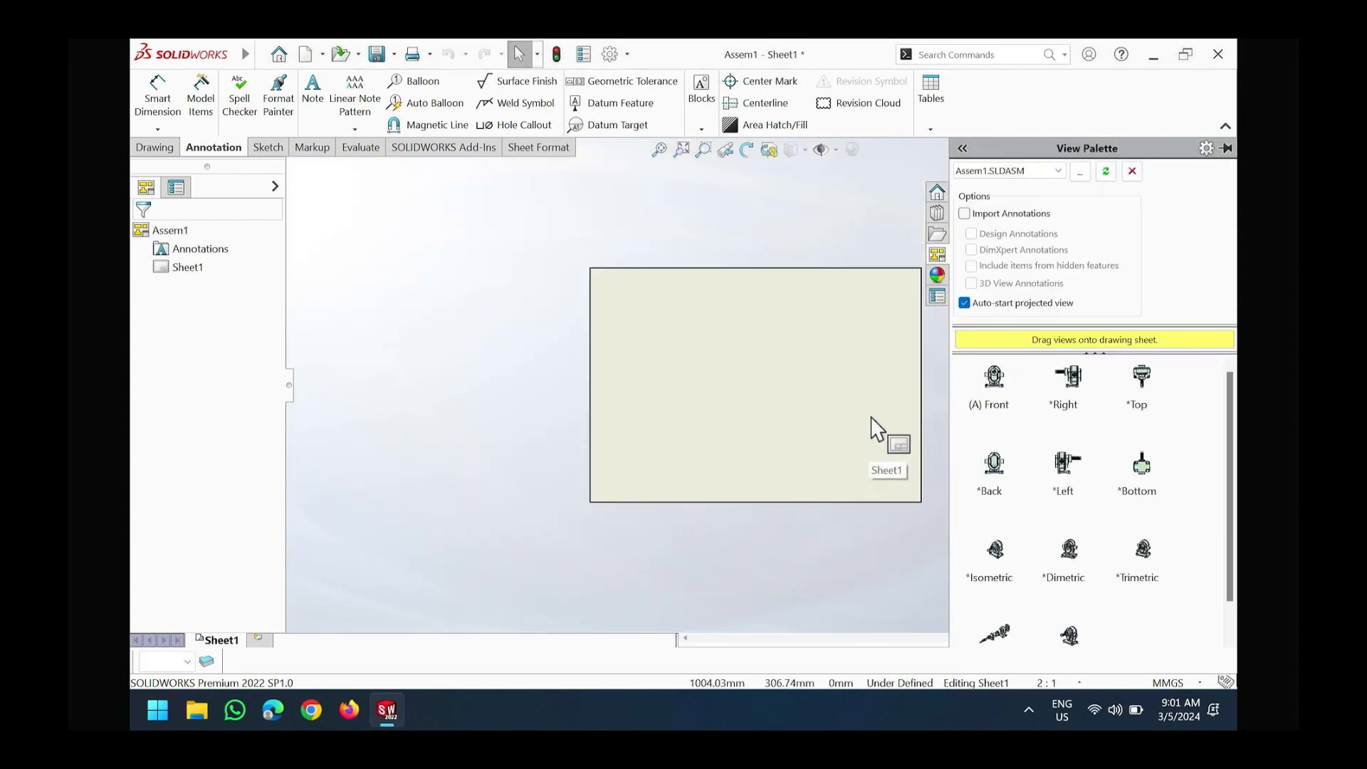
middle_drag(876, 437, 785, 444)
scroll(773, 420, down, 2)
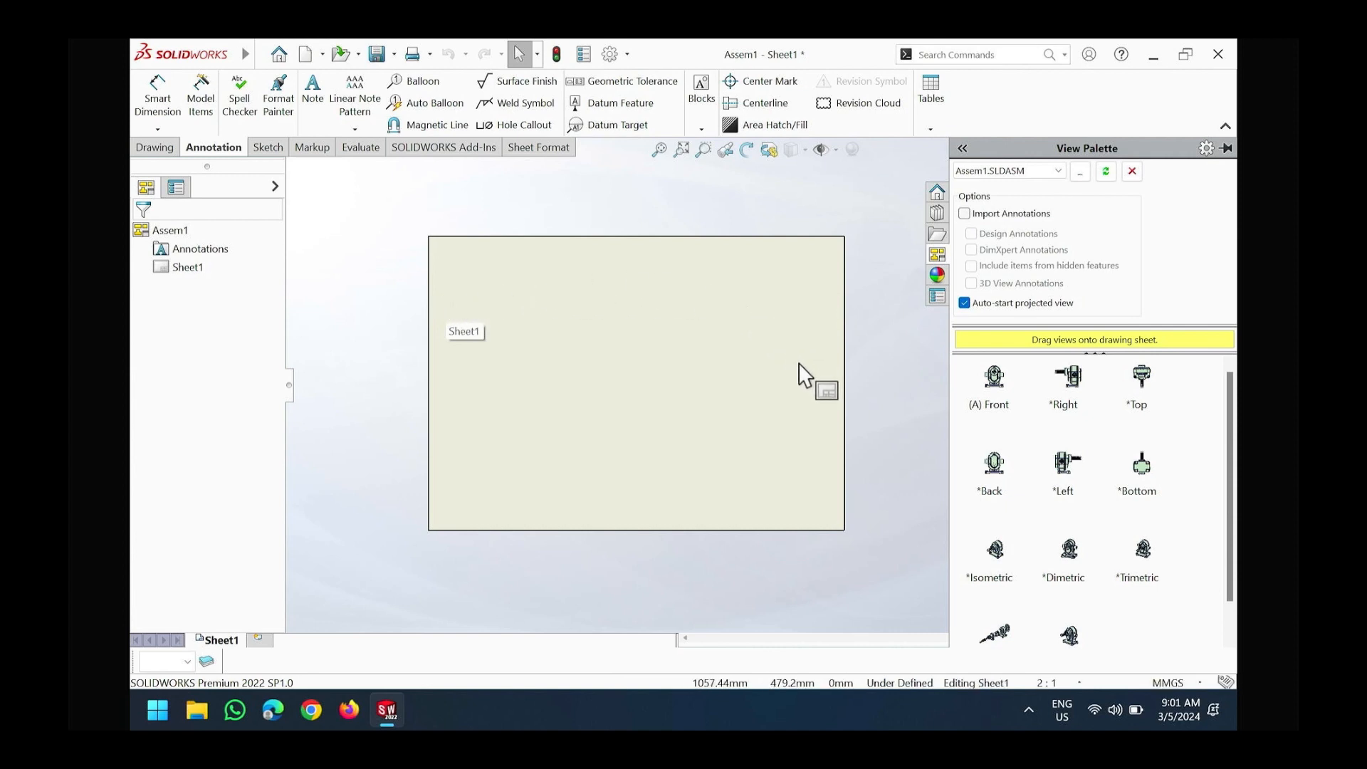
click(863, 391)
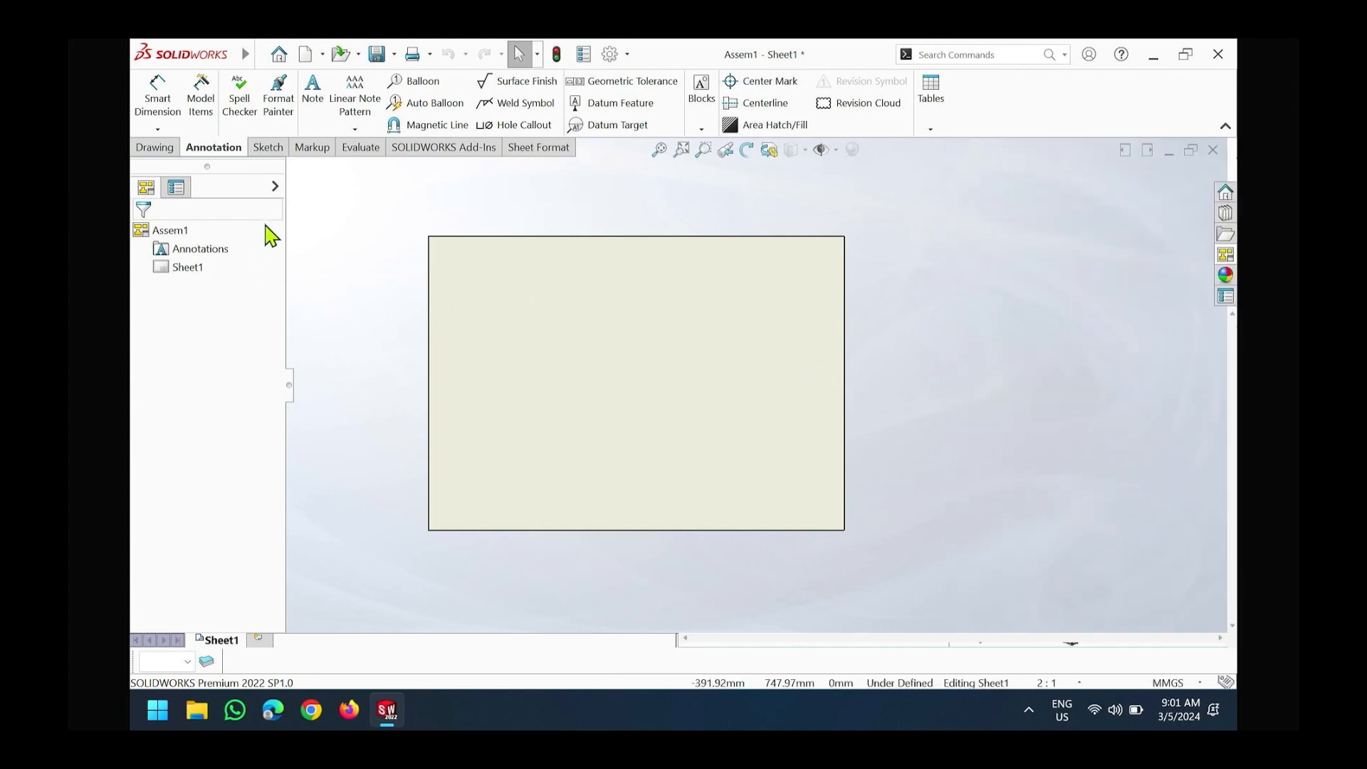
Set up a Model View of the Assem1 assembly with a custom scale of 1:1
click(160, 148)
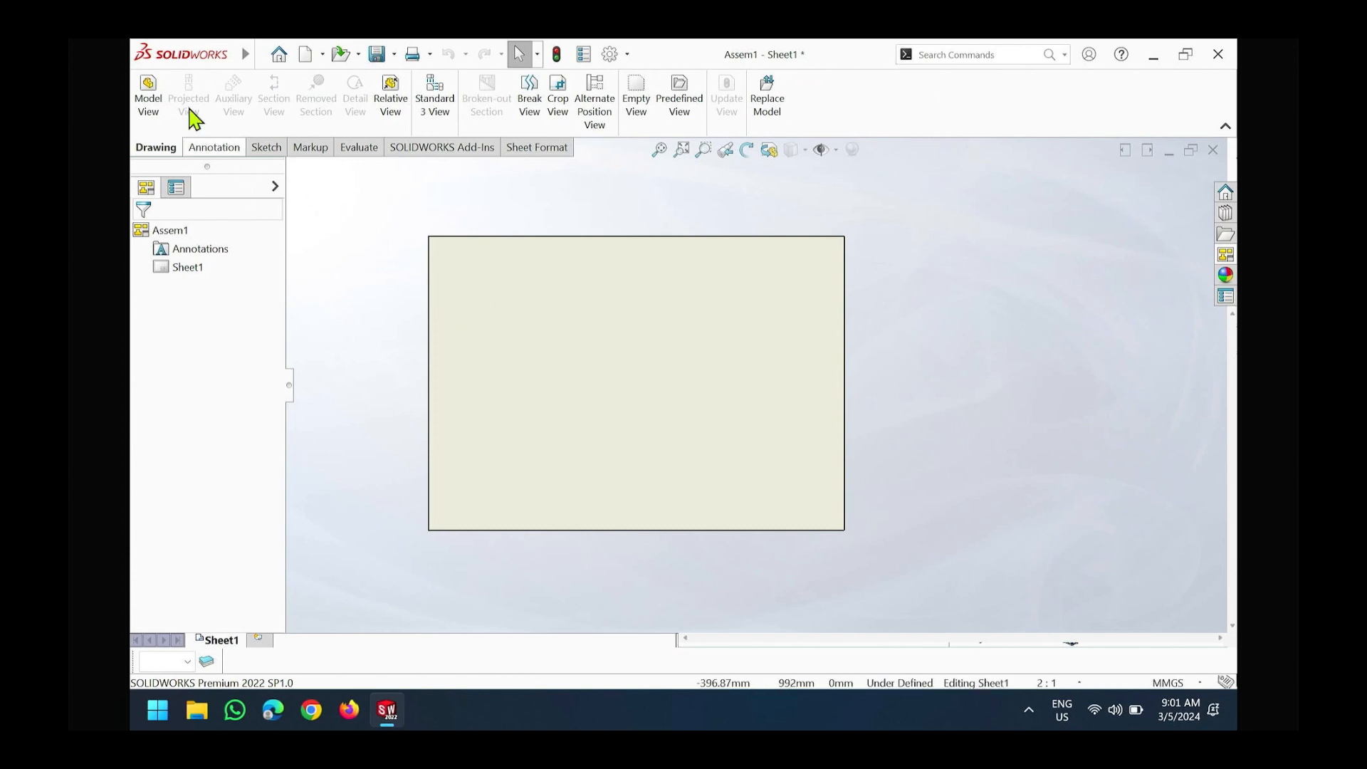
click(148, 106)
drag(288, 390, 352, 399)
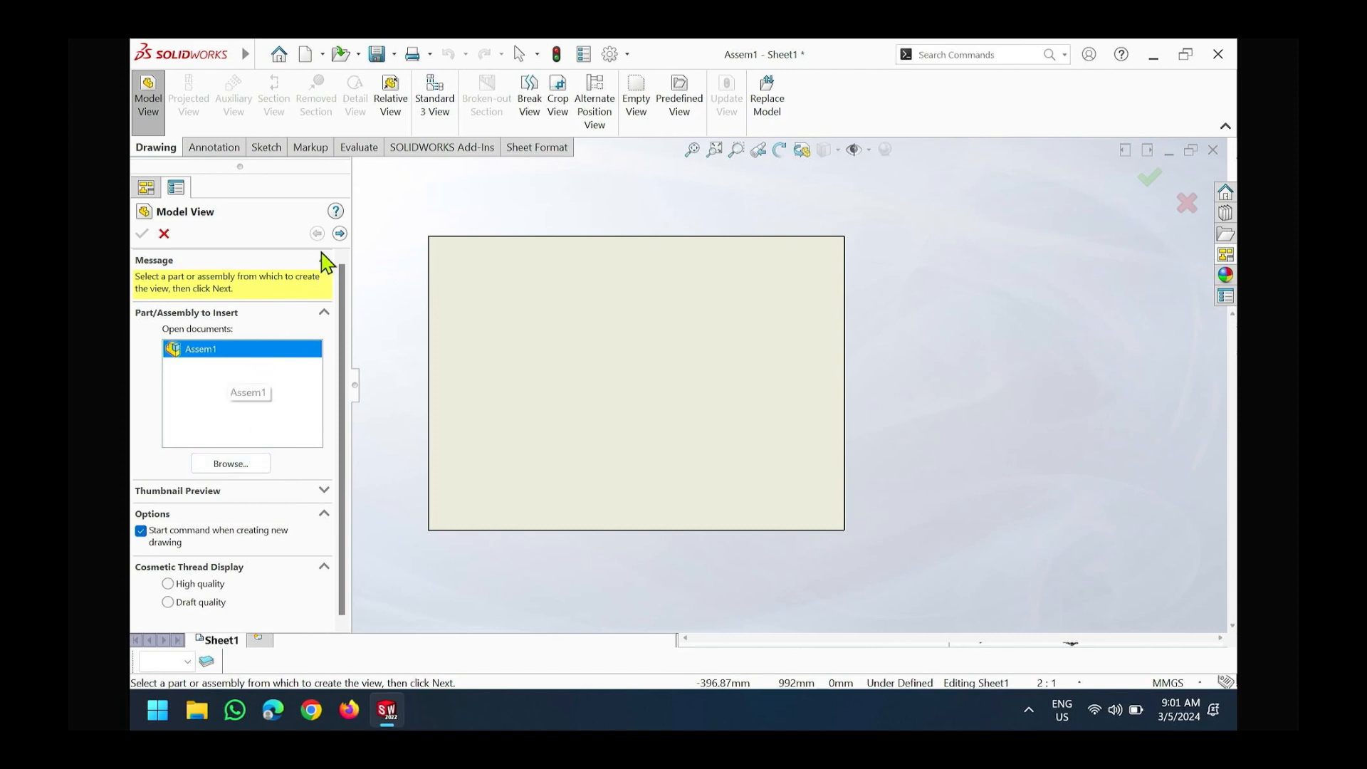
click(340, 235)
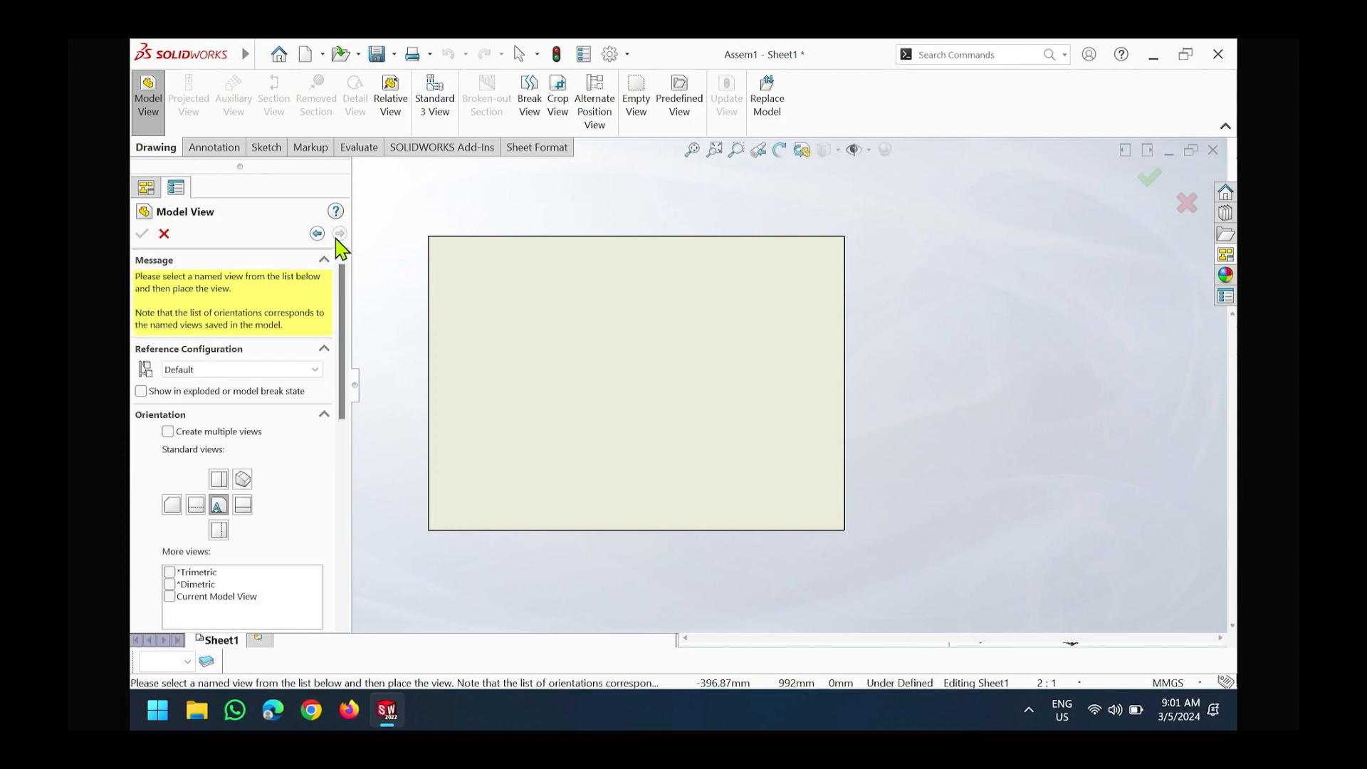
scroll(316, 412, down, 3)
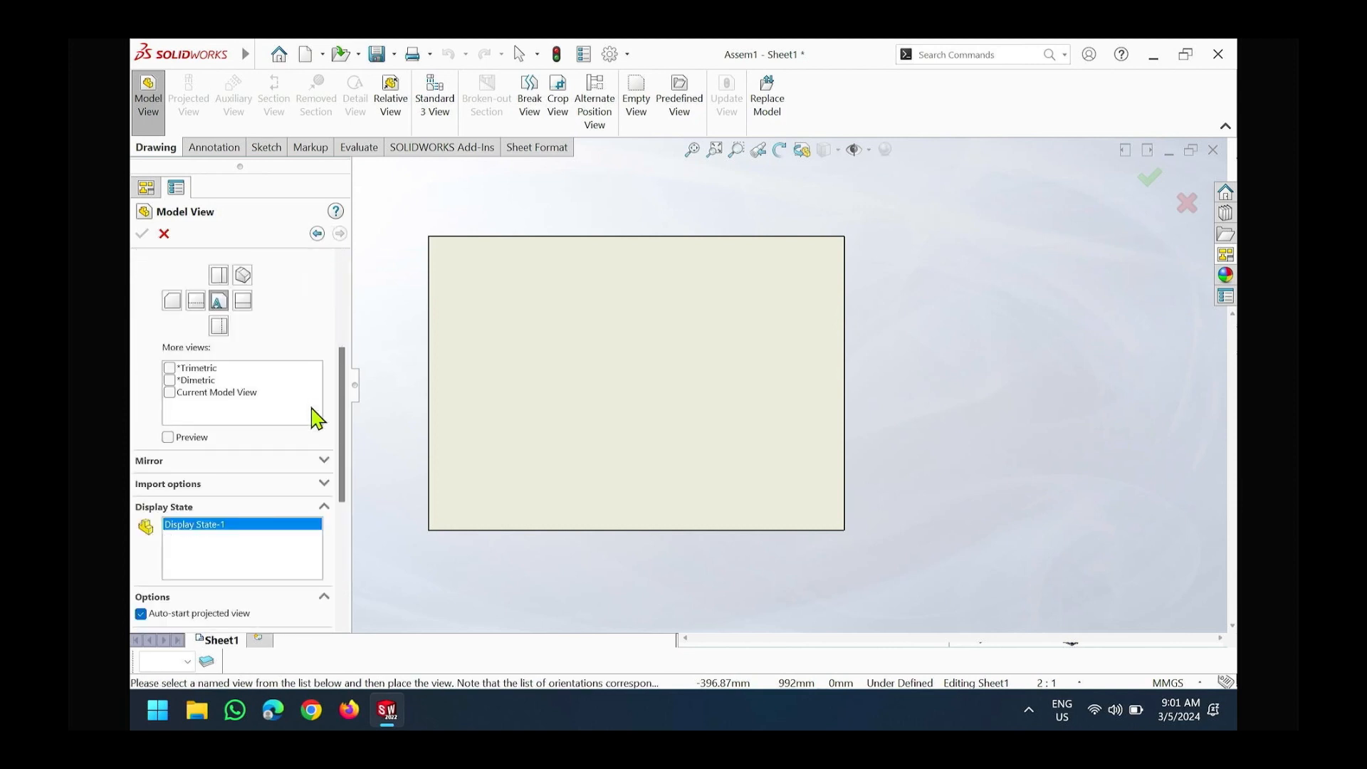
scroll(316, 368, up, 3)
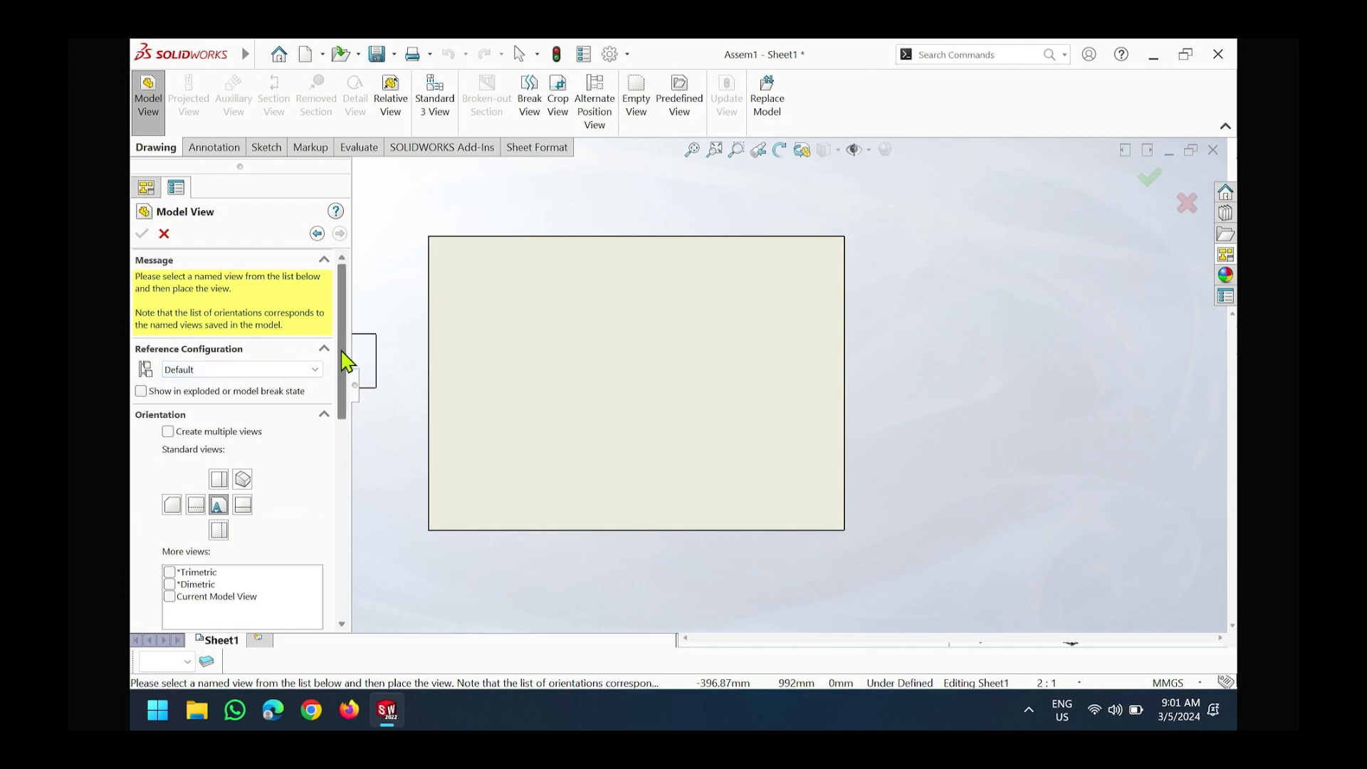
drag(341, 348, 344, 398)
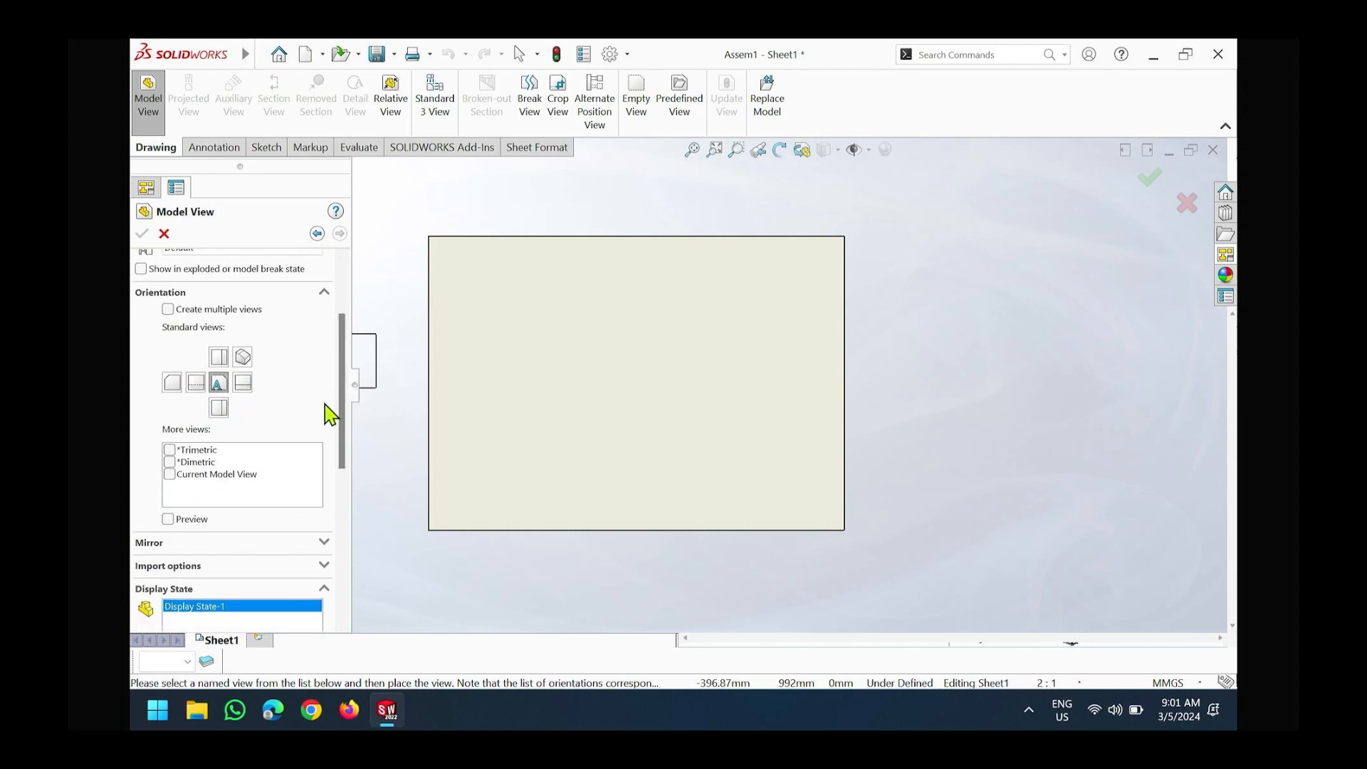
scroll(320, 407, down, 2)
drag(331, 424, 343, 547)
click(169, 439)
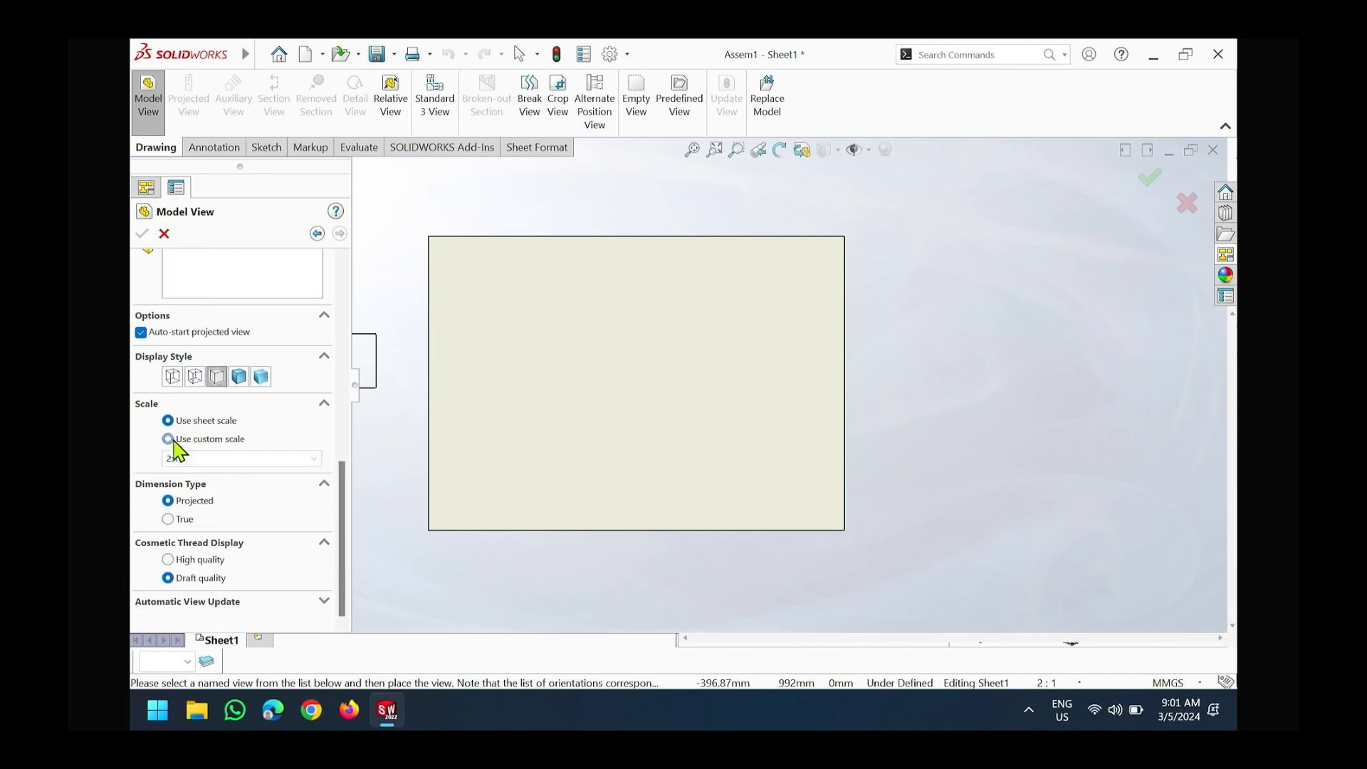
click(314, 458)
click(306, 474)
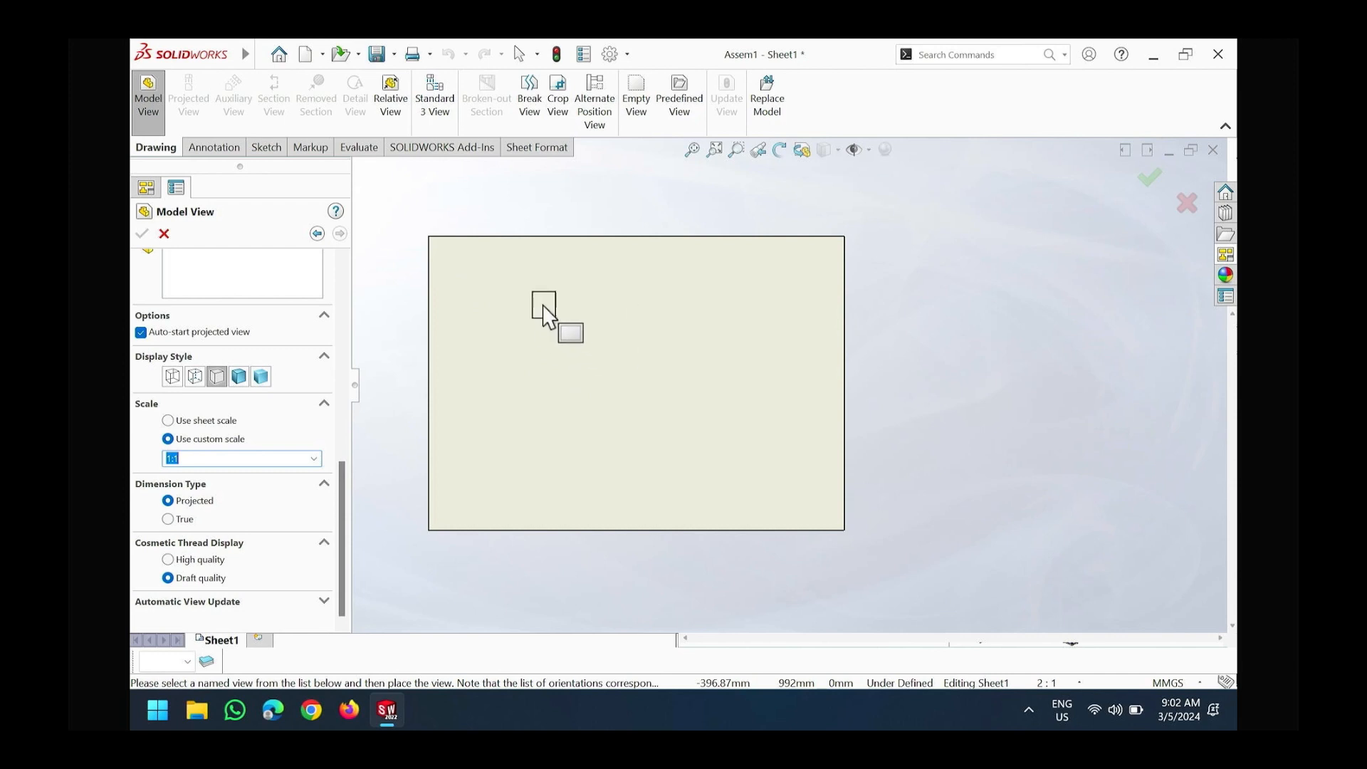
Place the front view on the sheet and project side, top and isometric views from it
click(613, 368)
key(z)
scroll(693, 373, down, 5)
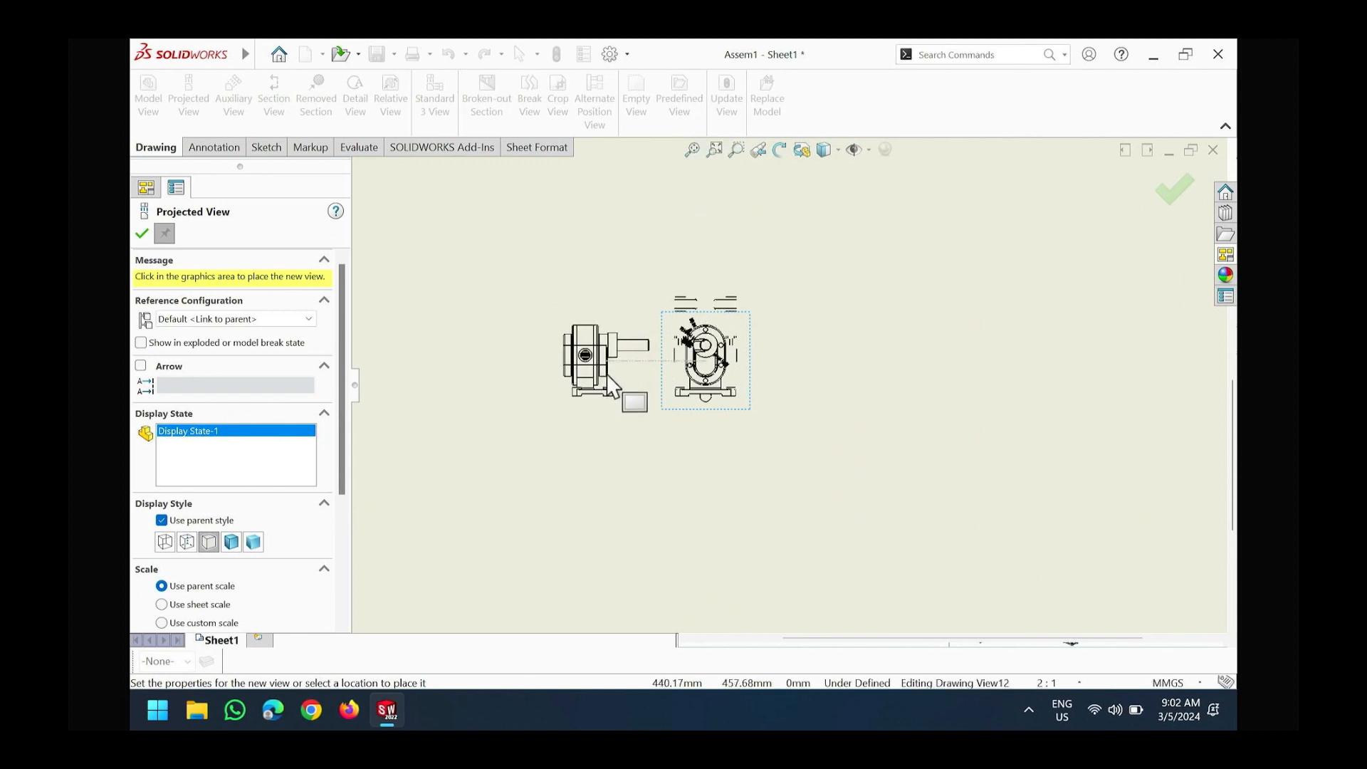
click(862, 391)
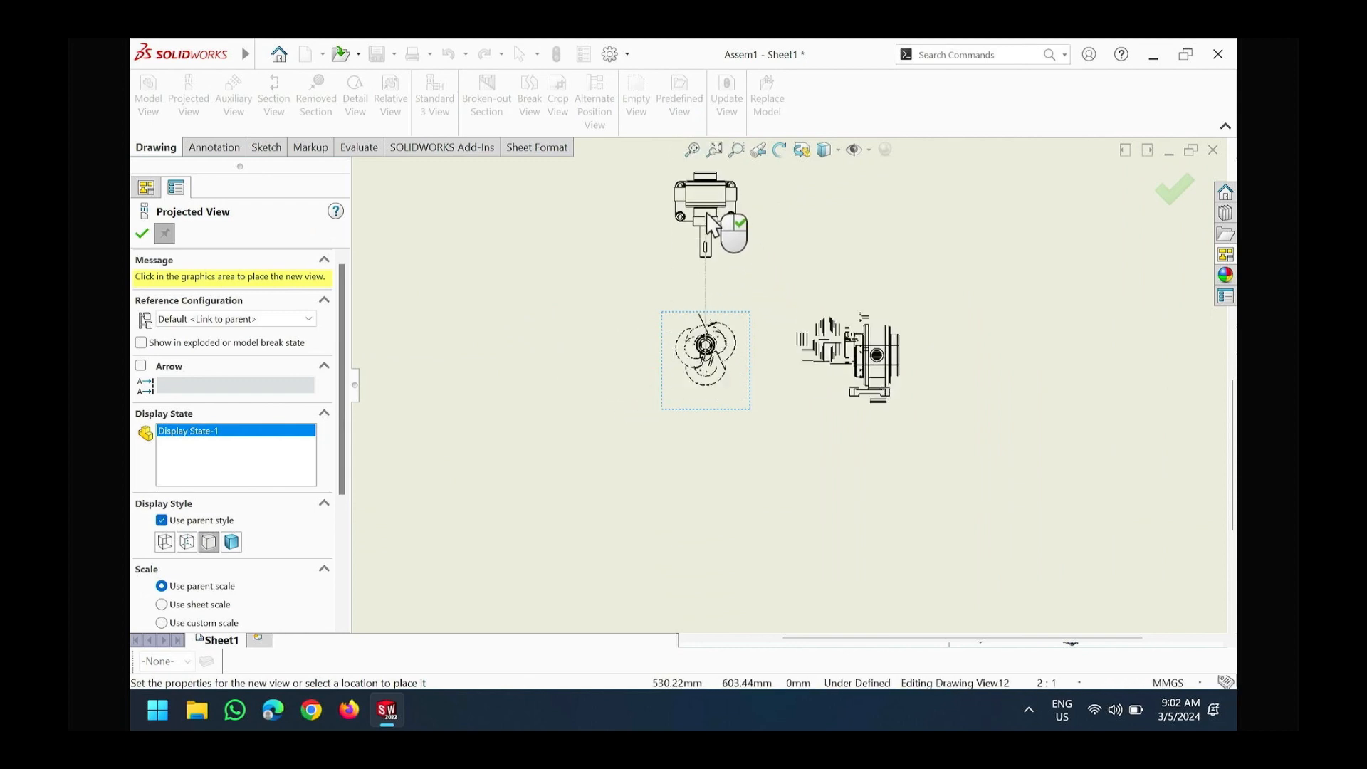
click(719, 228)
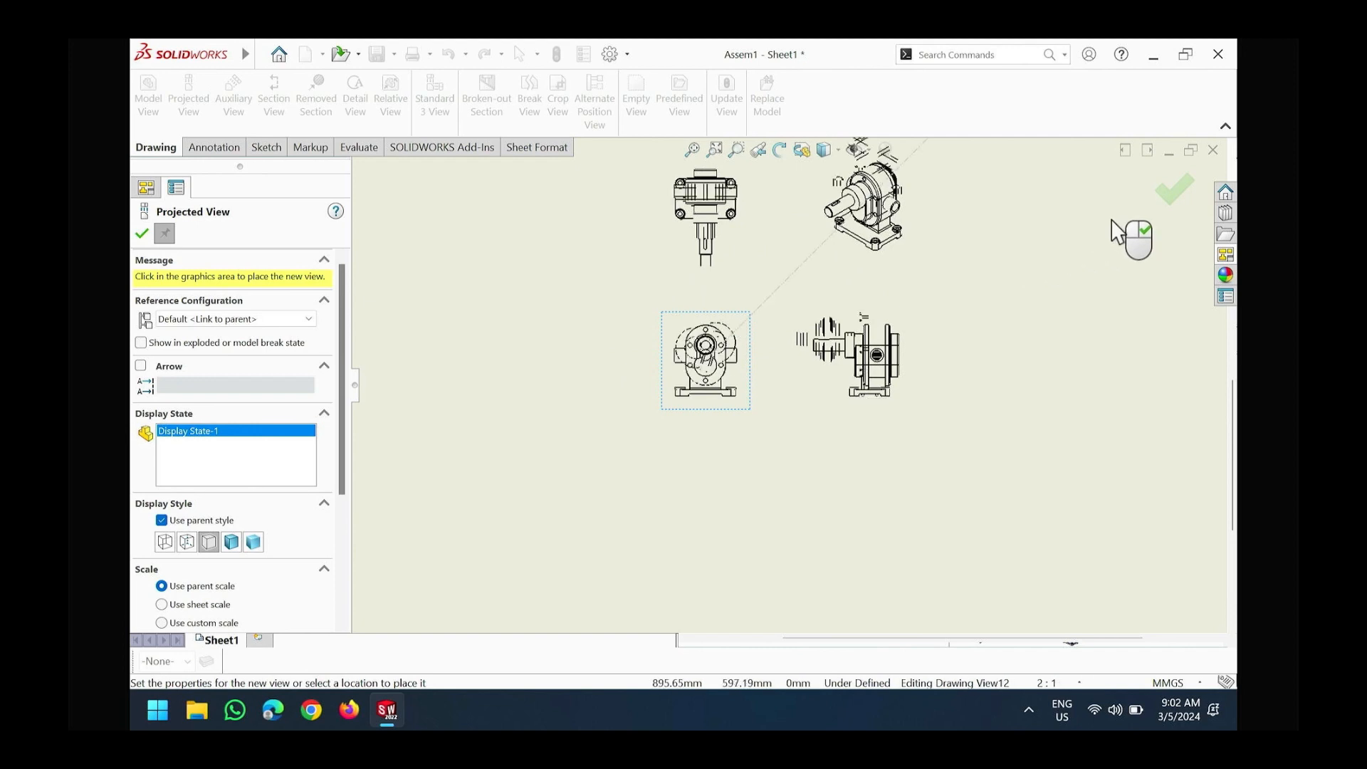
click(1174, 189)
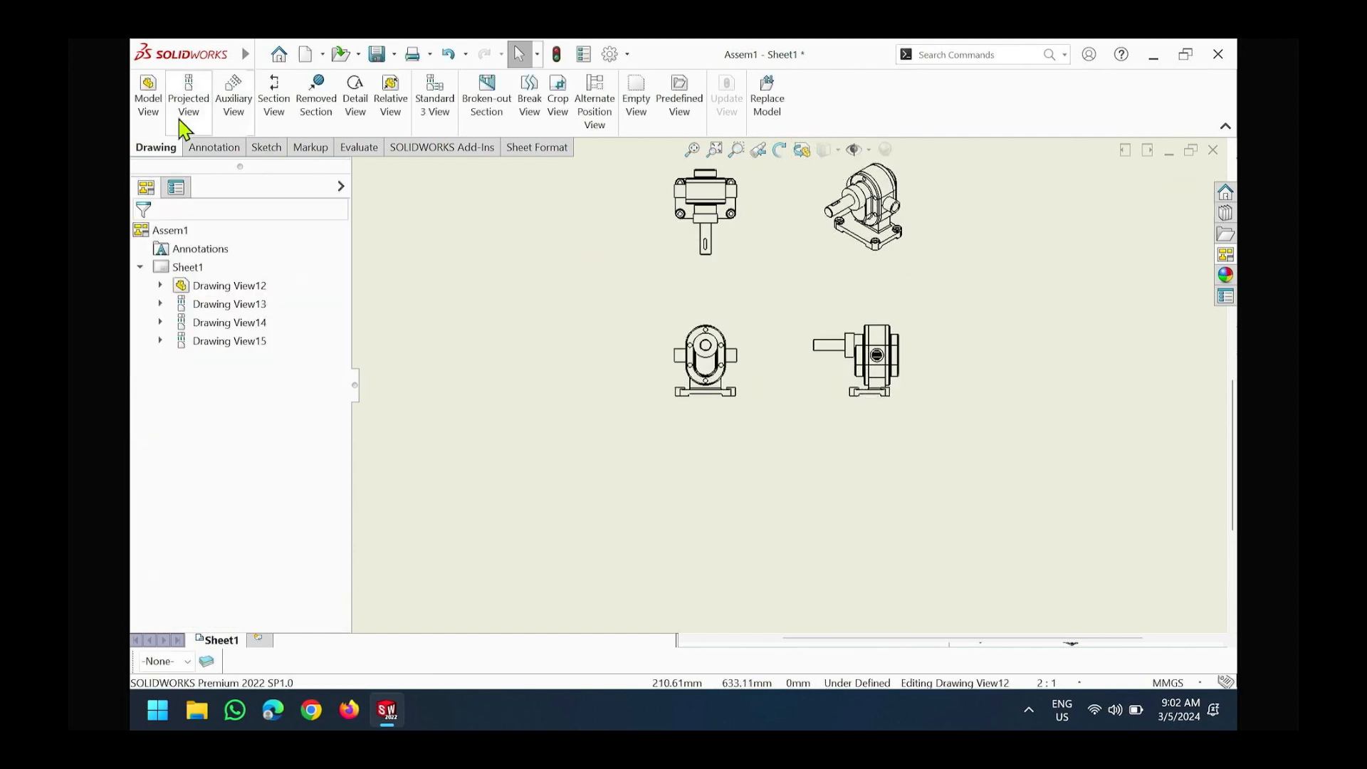
Insert an isometric model view of Assem1 in its exploded state, Exploded View1, beside the four existing views
click(148, 103)
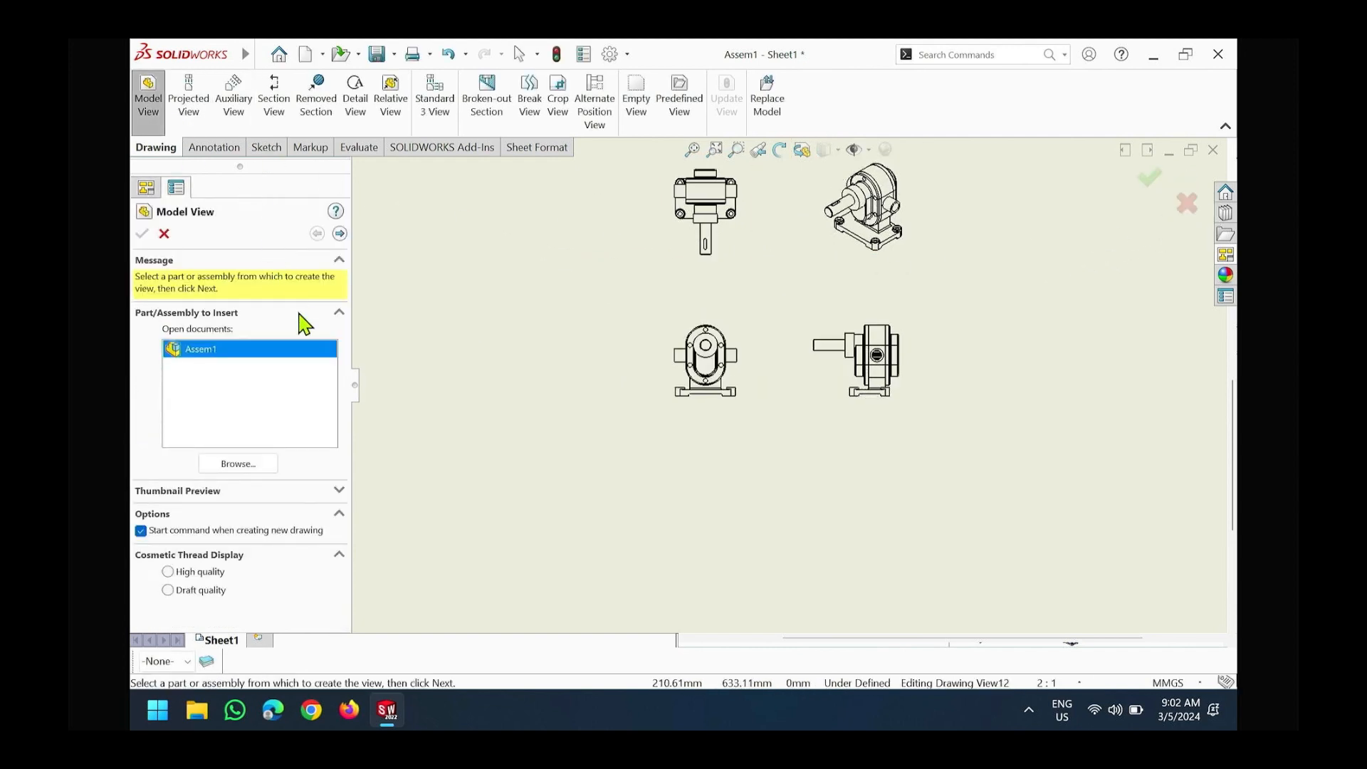
click(340, 233)
scroll(348, 406, down, 1)
scroll(347, 406, down, 3)
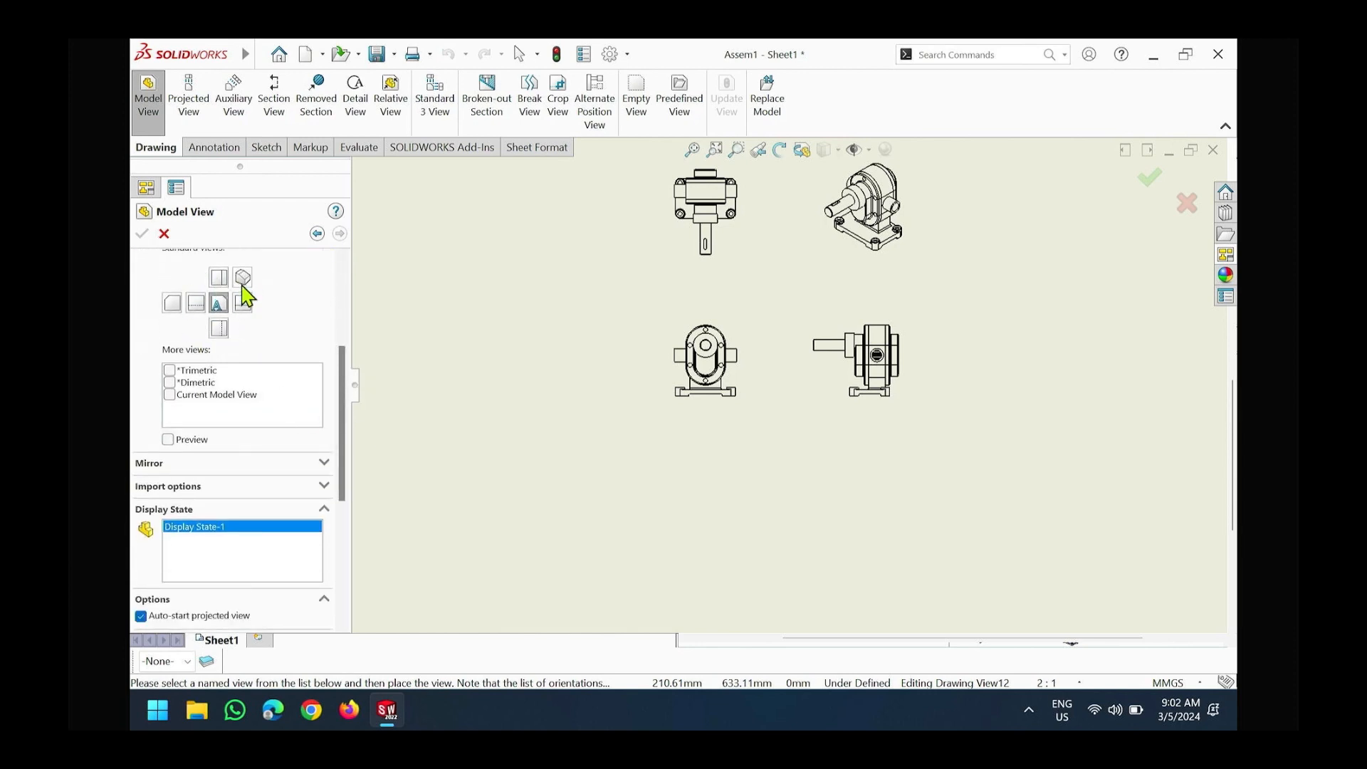
click(243, 278)
scroll(275, 329, up, 2)
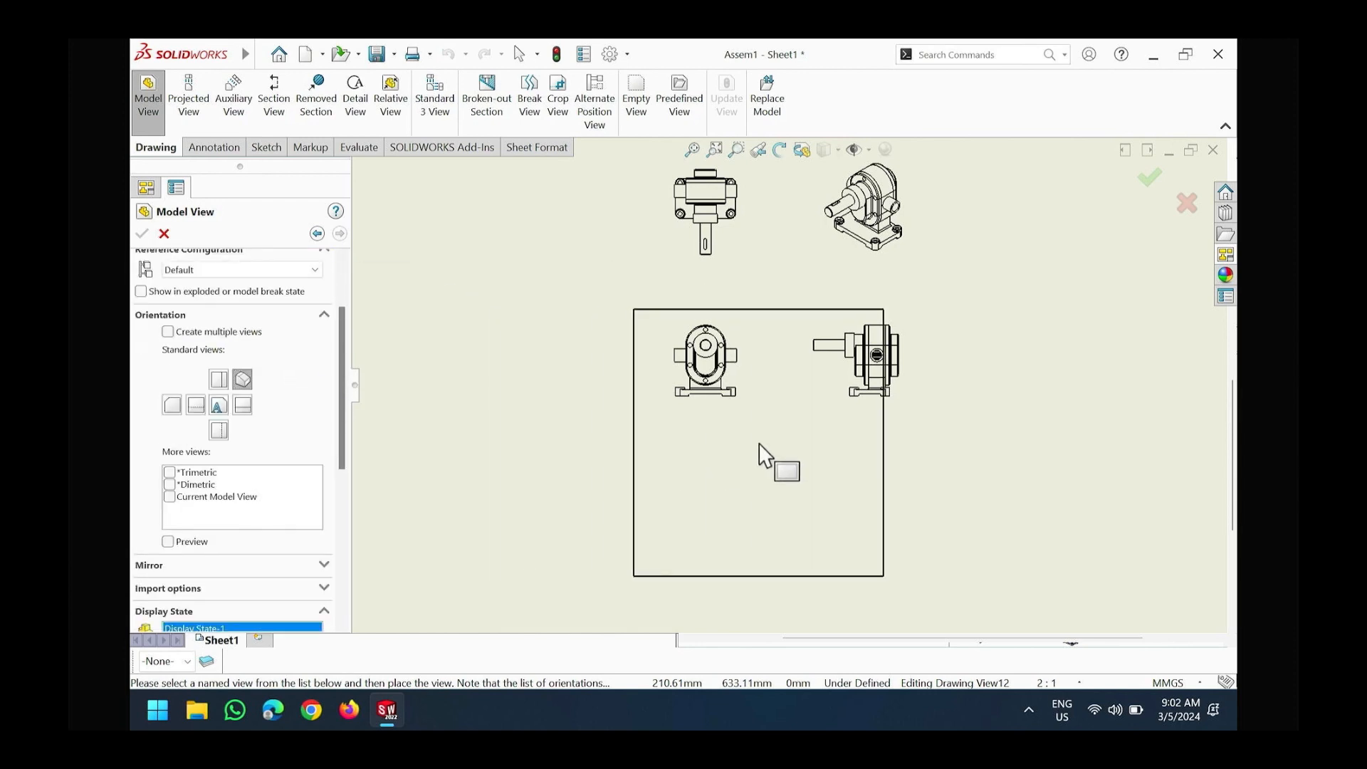
scroll(790, 384, up, 3)
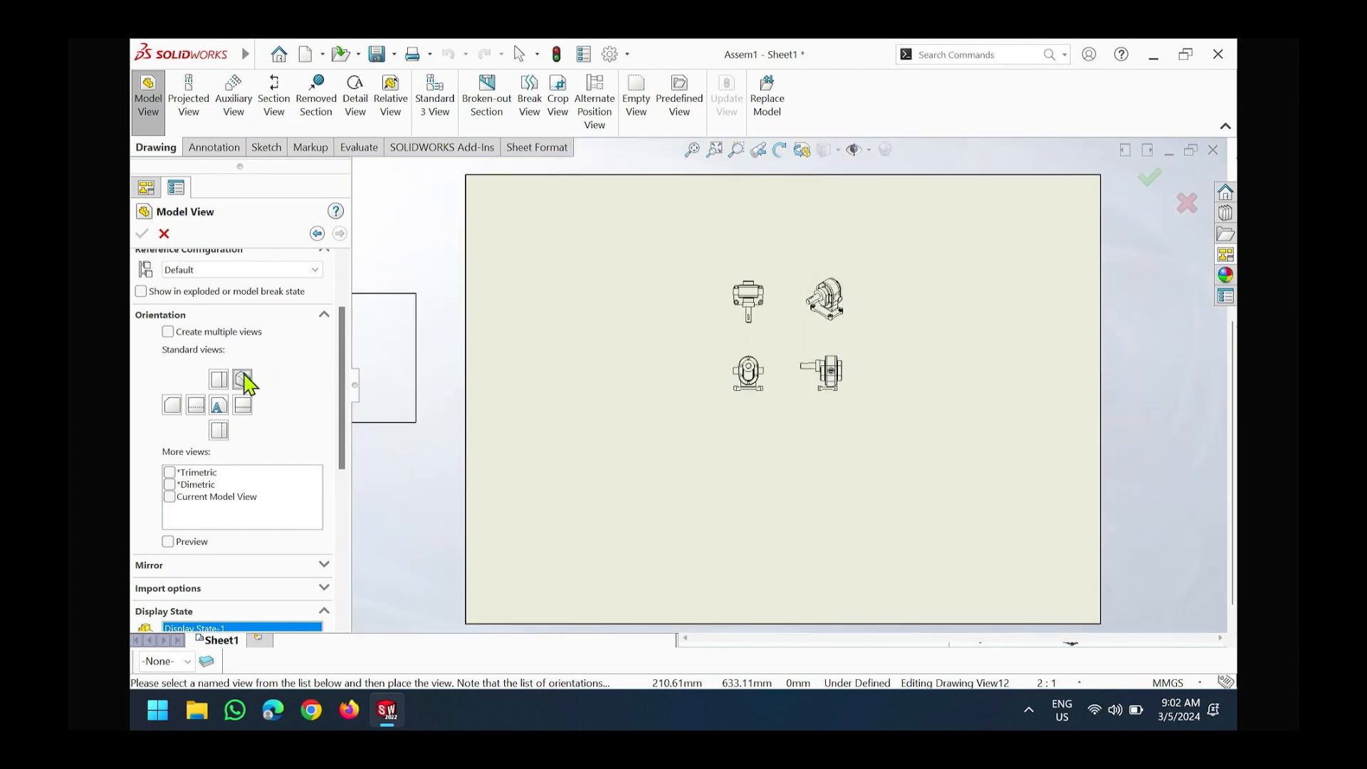
click(141, 291)
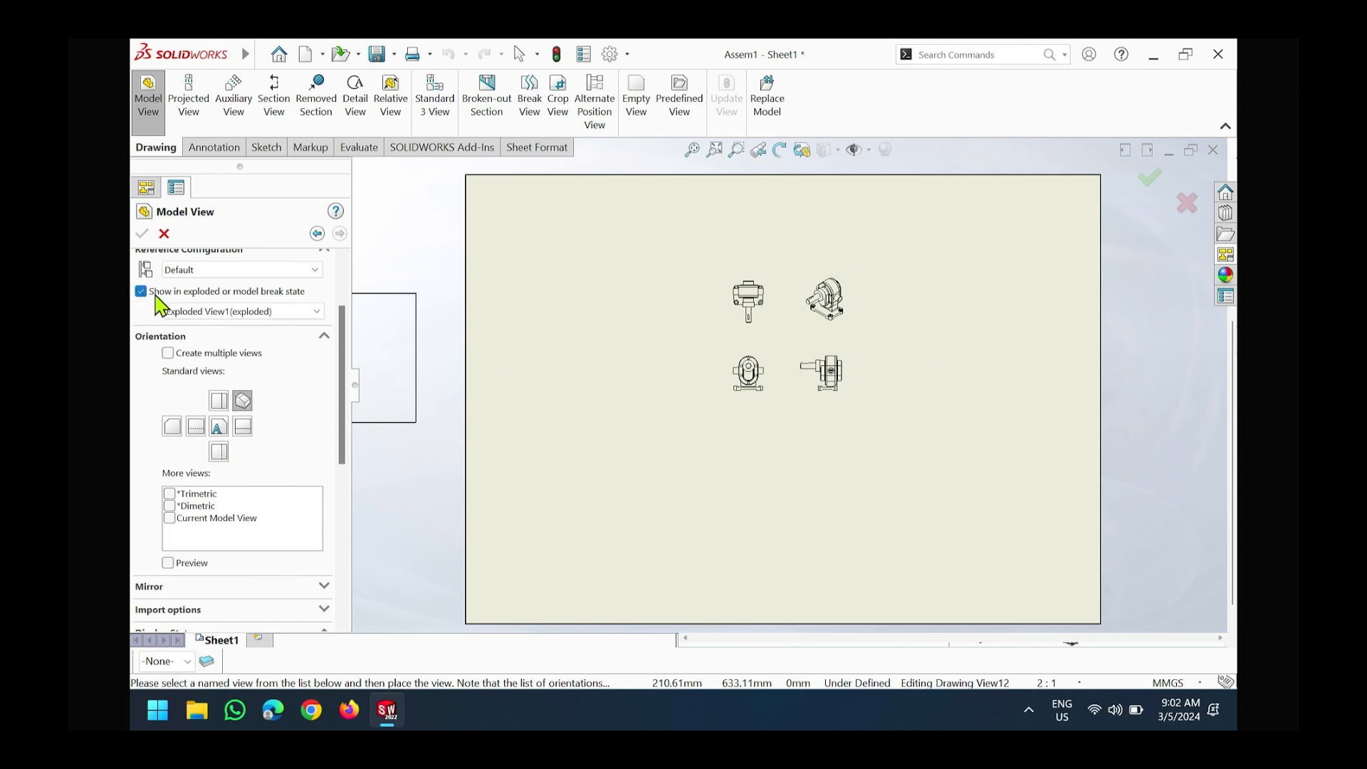
click(1015, 318)
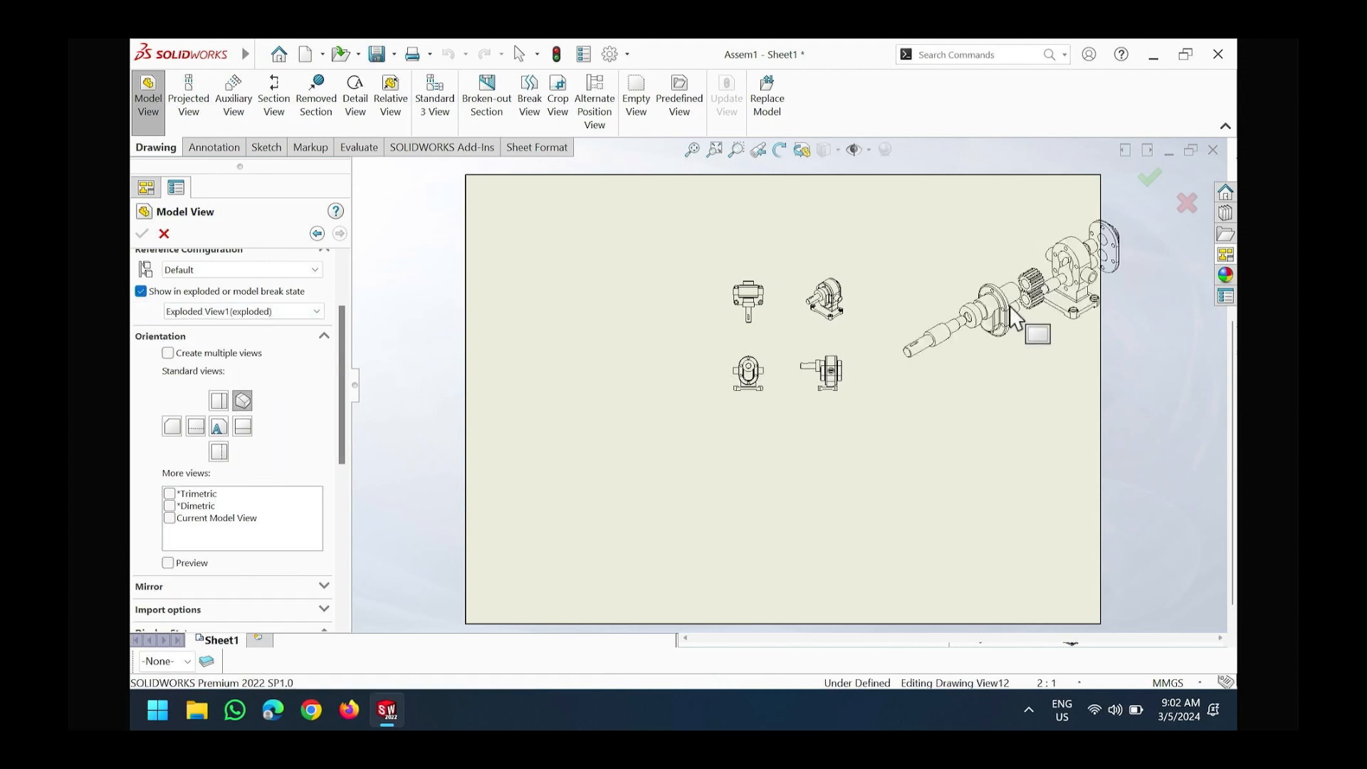
Set the exploded isometric view to a custom scale of 1:1
scroll(1082, 299, down, 3)
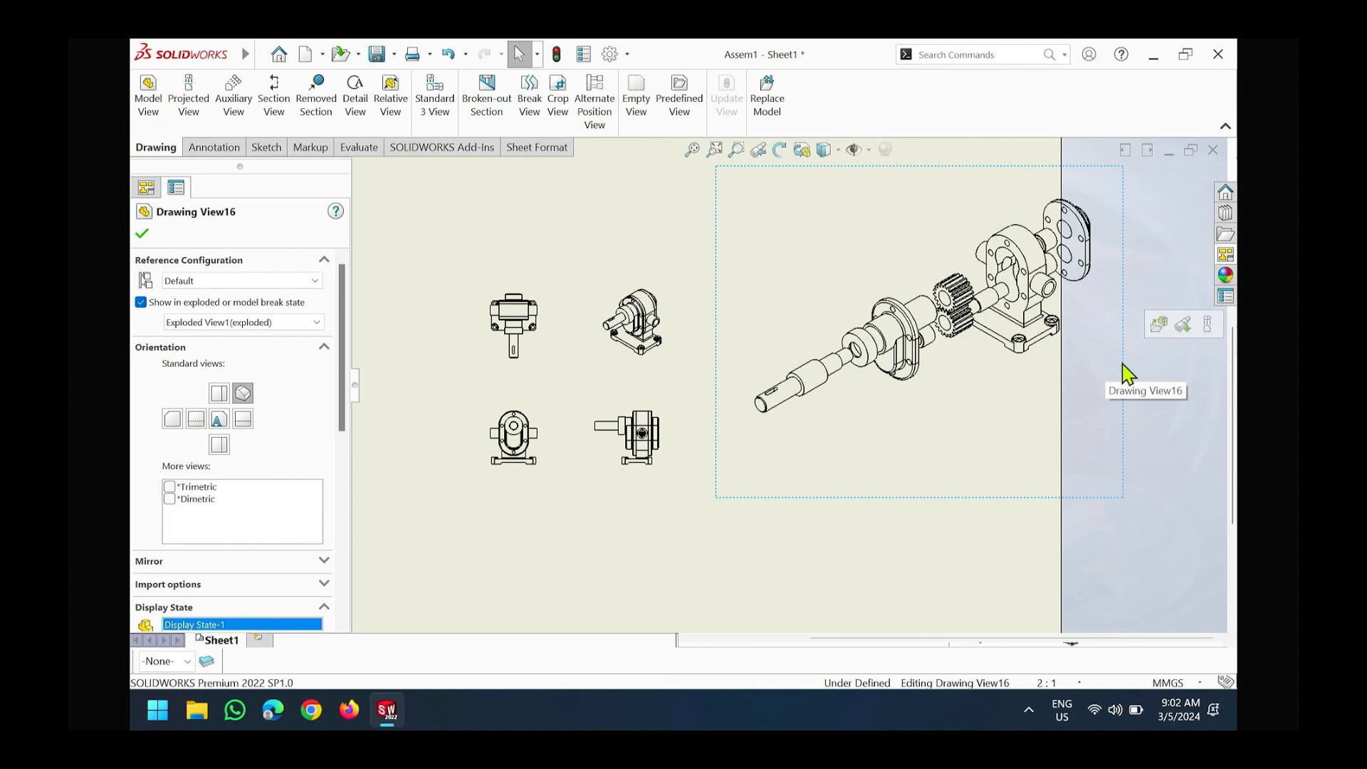
drag(341, 375, 341, 560)
click(205, 392)
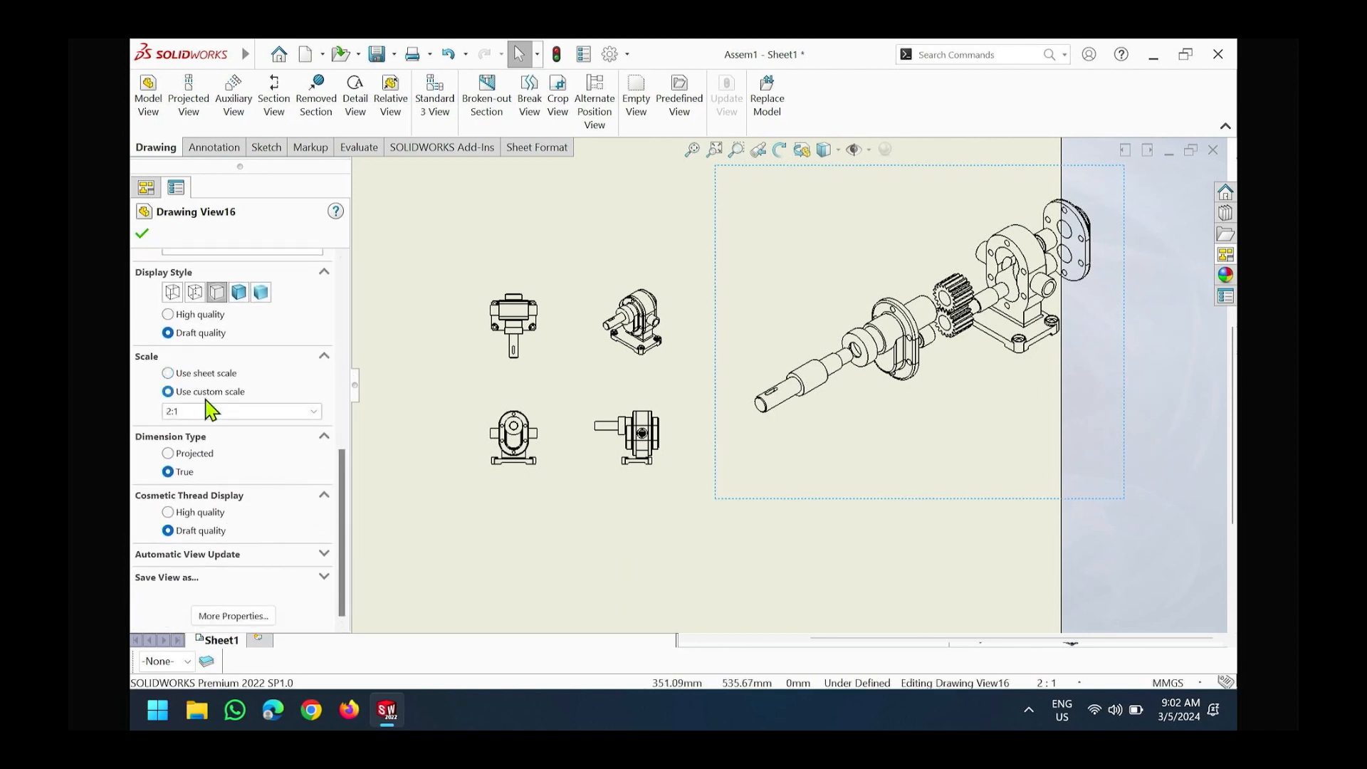
click(314, 412)
scroll(305, 427, up, 1)
click(268, 428)
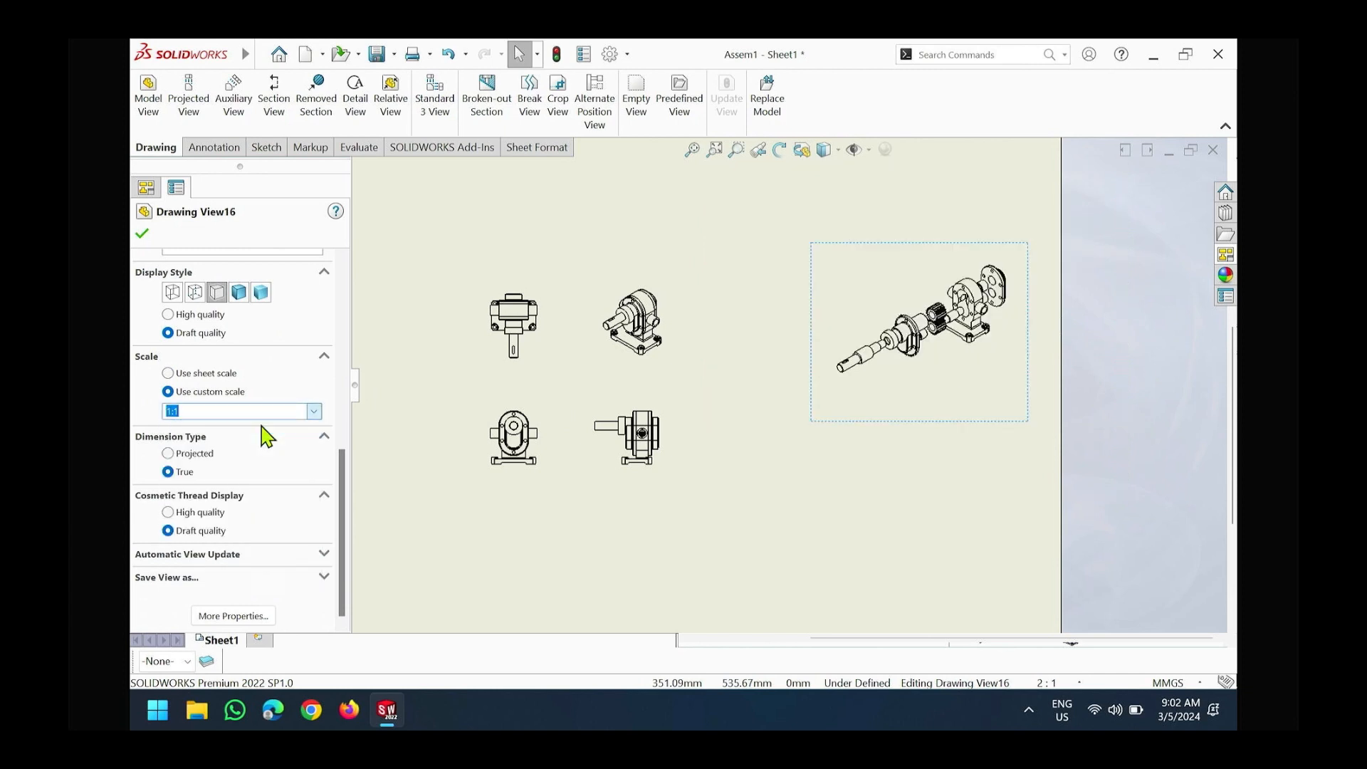
click(390, 400)
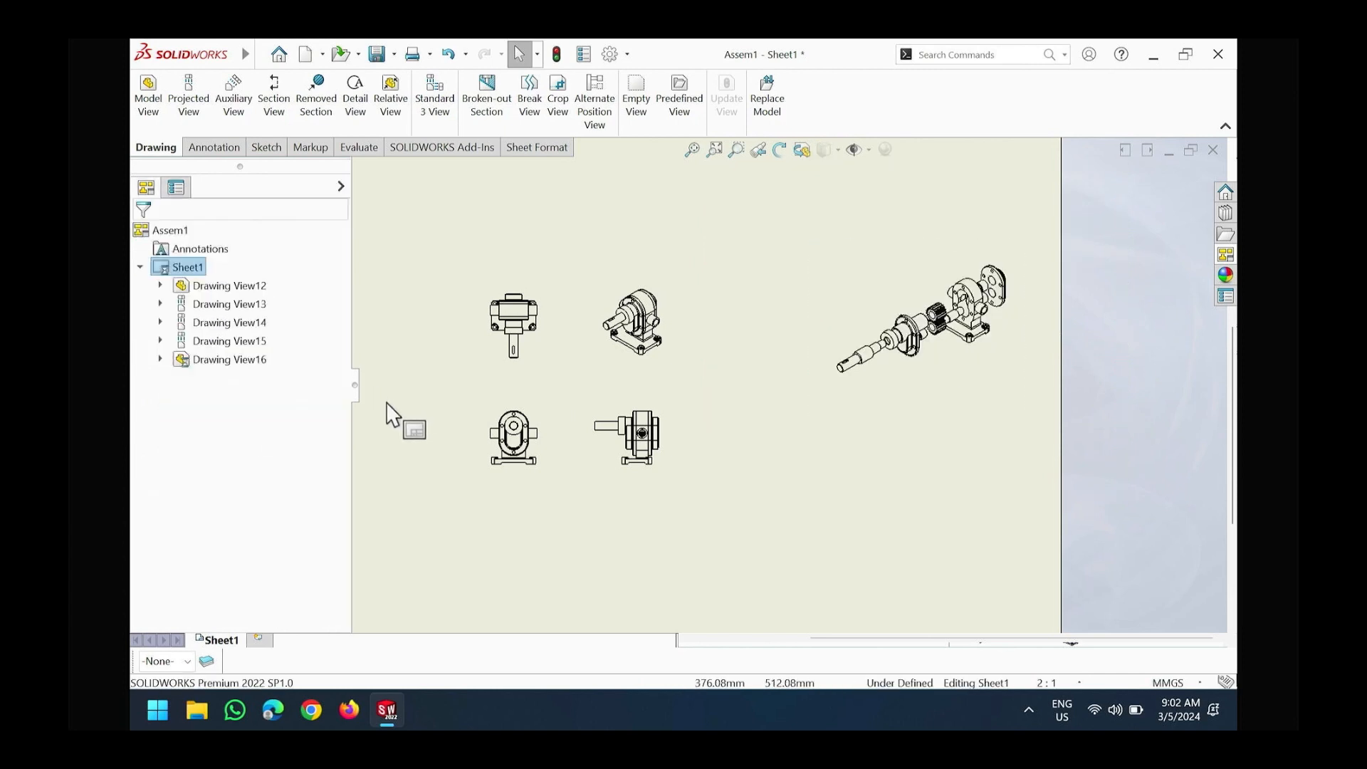
Start a section view with a vertical cutting line through the shaft centre of the front view
scroll(660, 373, down, 1)
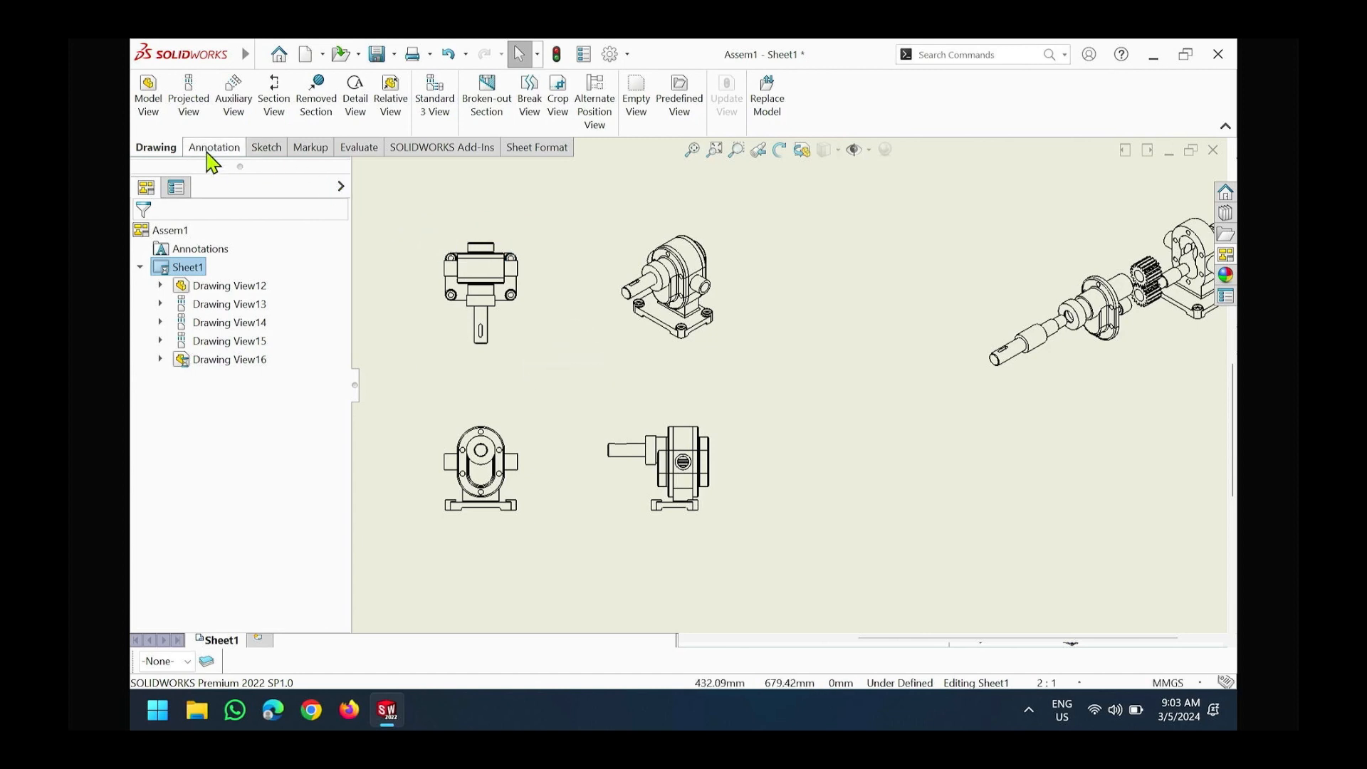
click(281, 104)
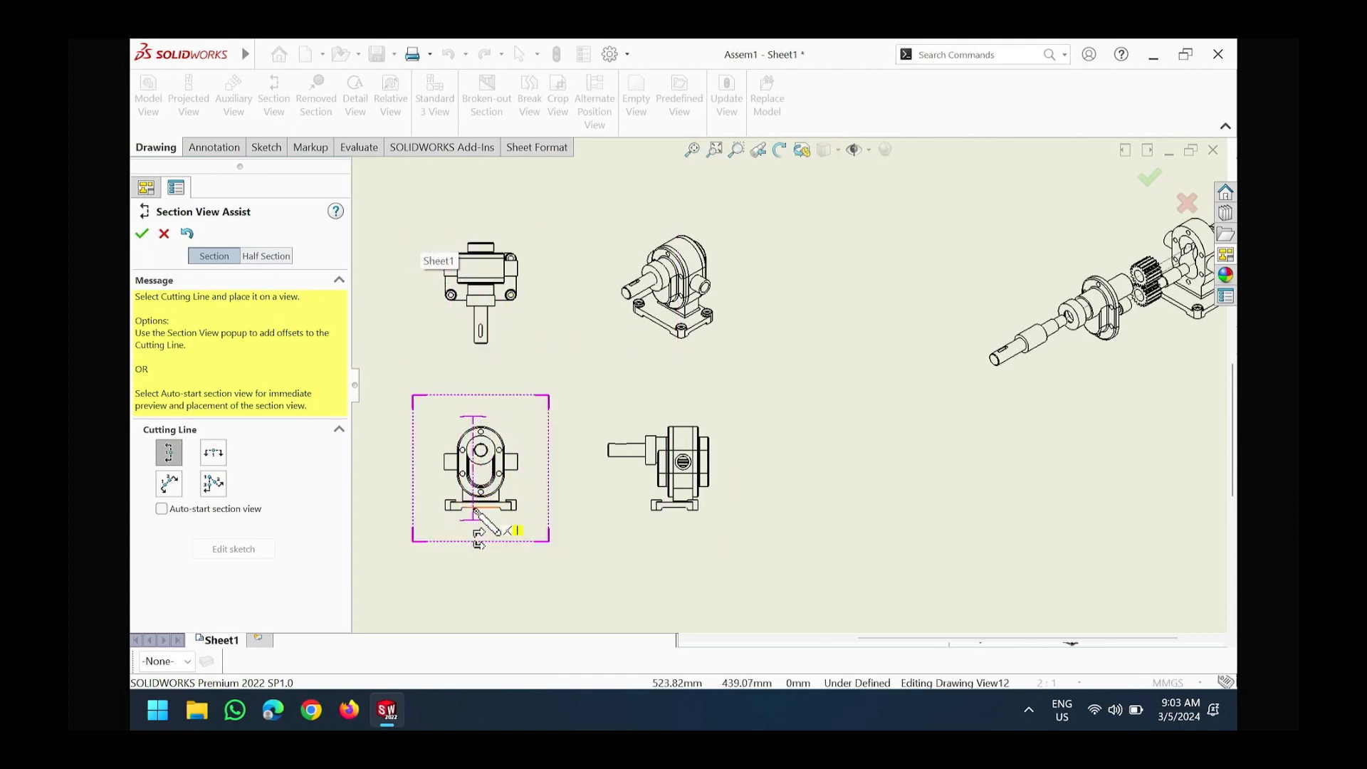
click(213, 459)
click(169, 484)
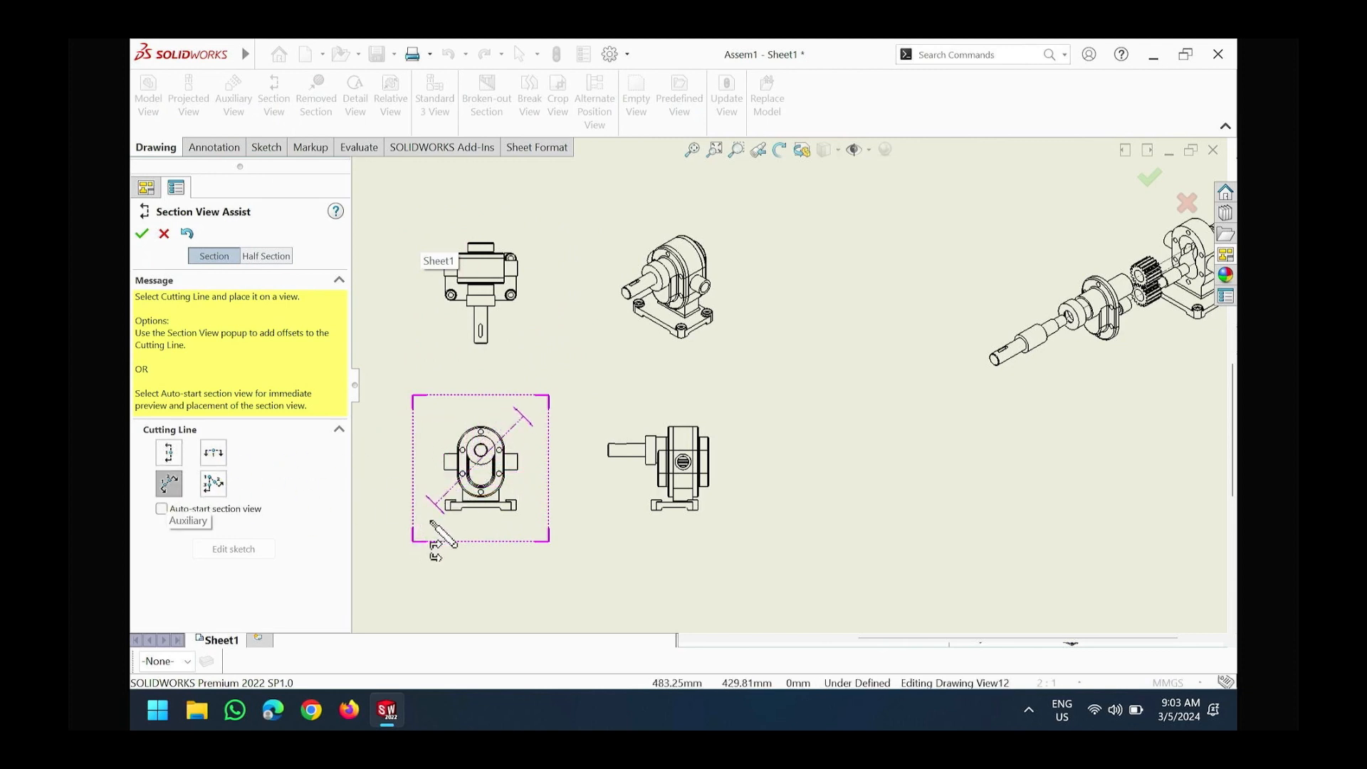
click(213, 485)
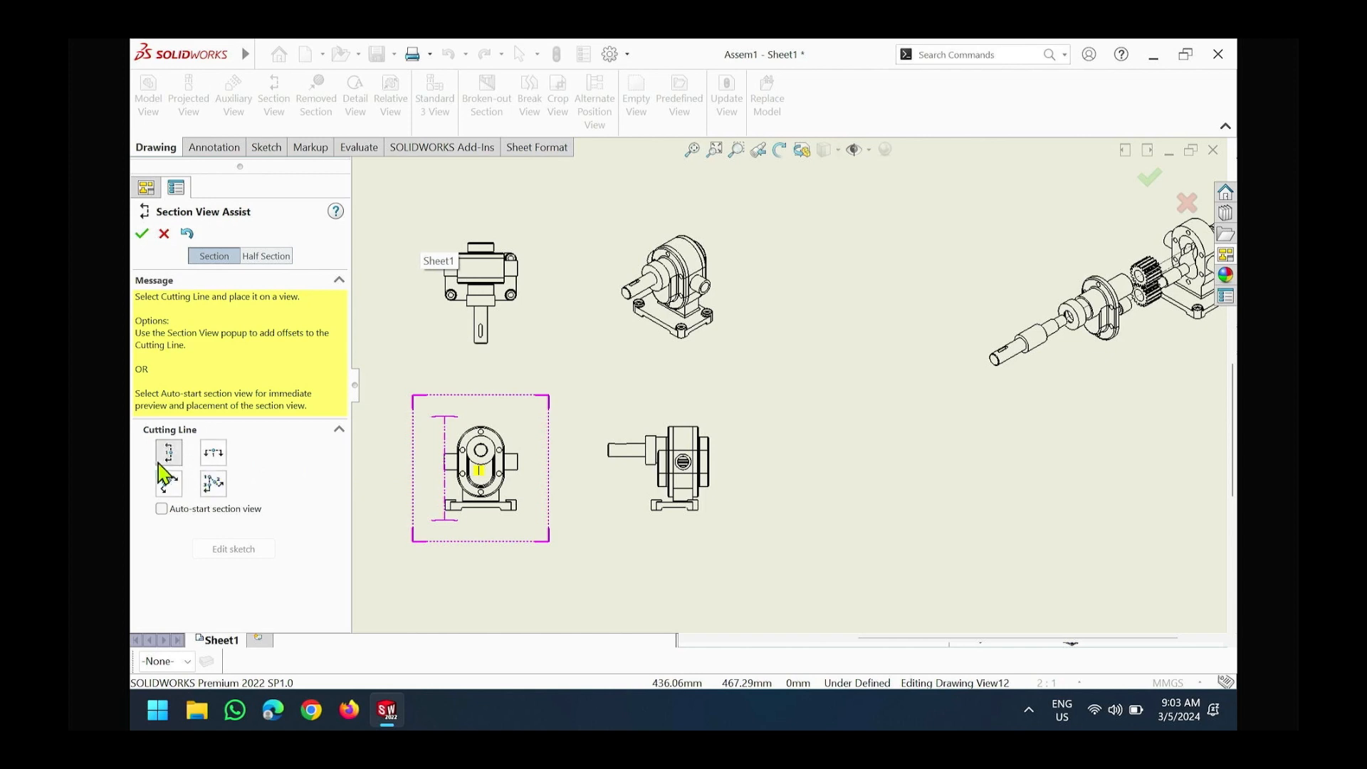
click(169, 452)
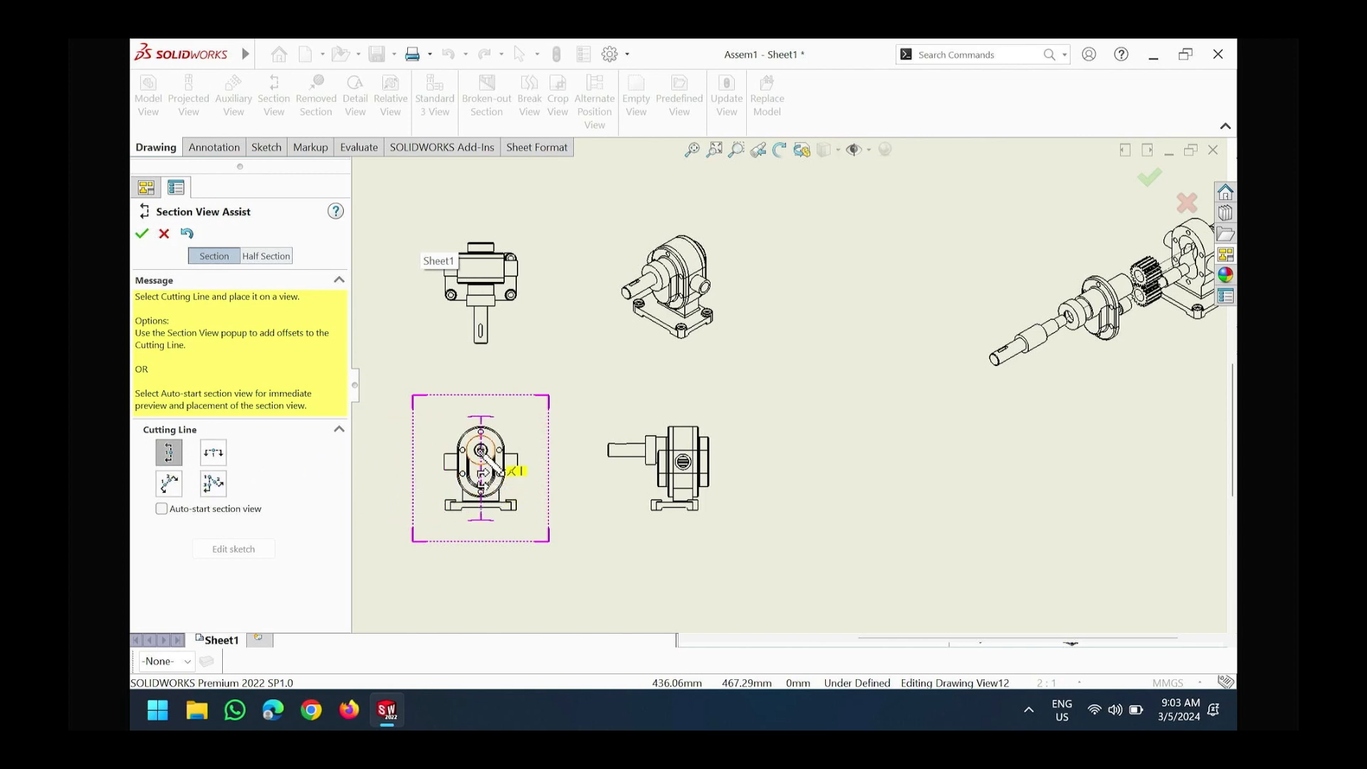
click(482, 459)
click(476, 474)
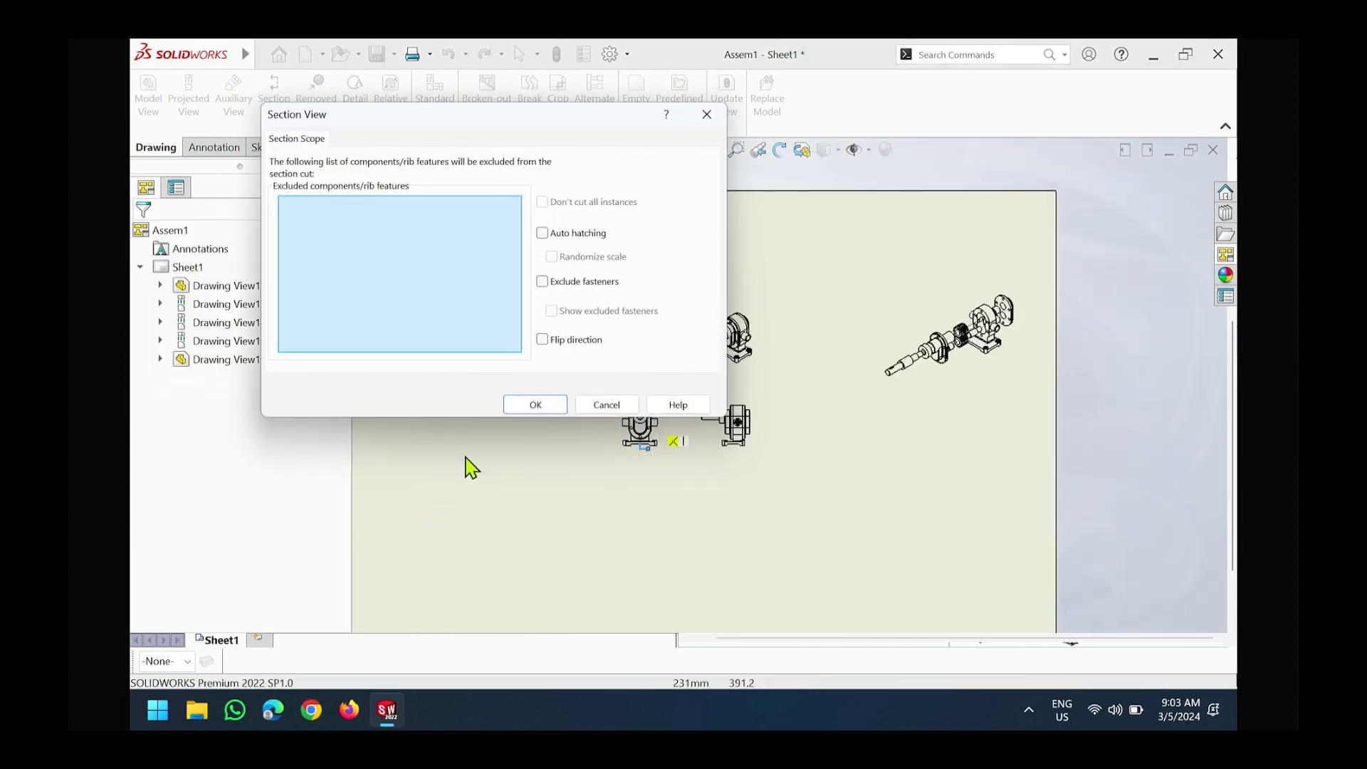
Accept the section scope without excluded components and place section view A-A to the left of the front view
click(527, 399)
click(534, 422)
scroll(570, 430, up, 3)
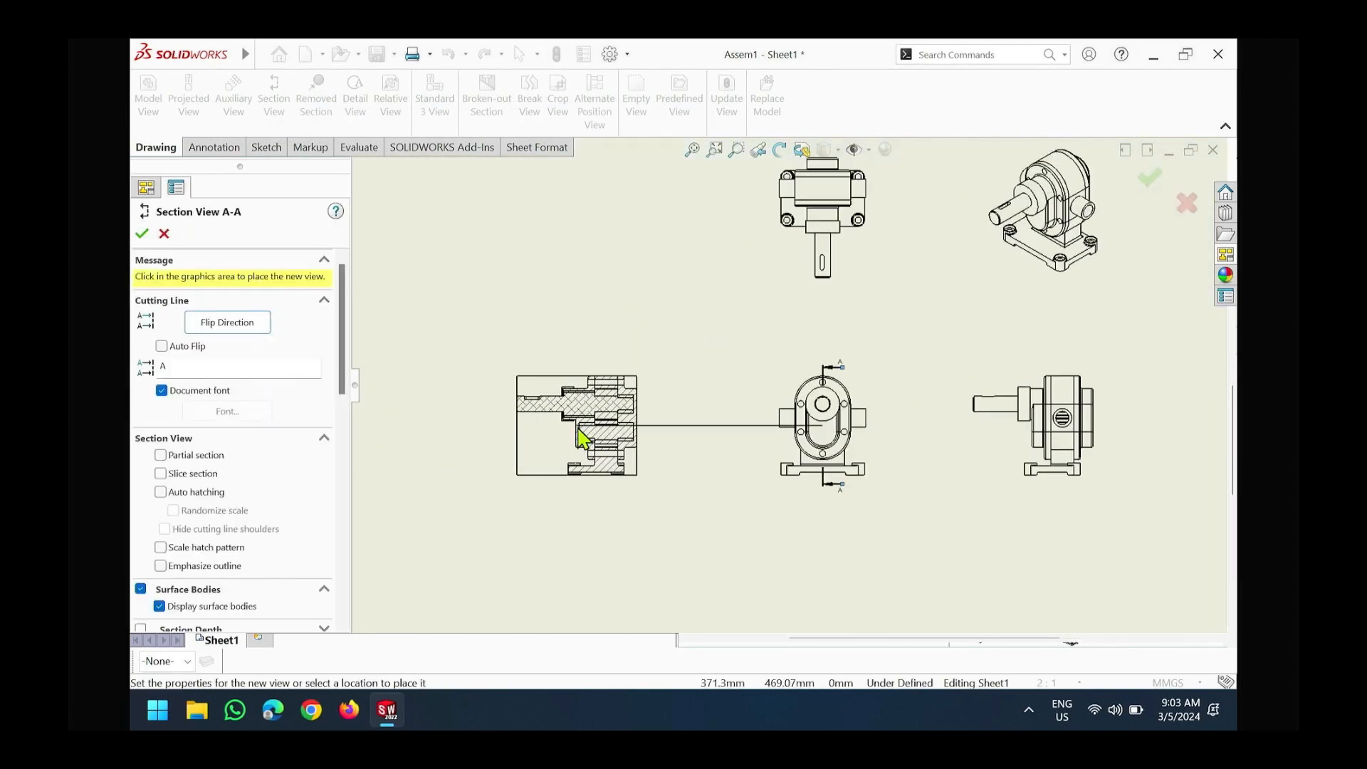
scroll(636, 438, up, 2)
scroll(643, 447, up, 4)
scroll(669, 461, down, 2)
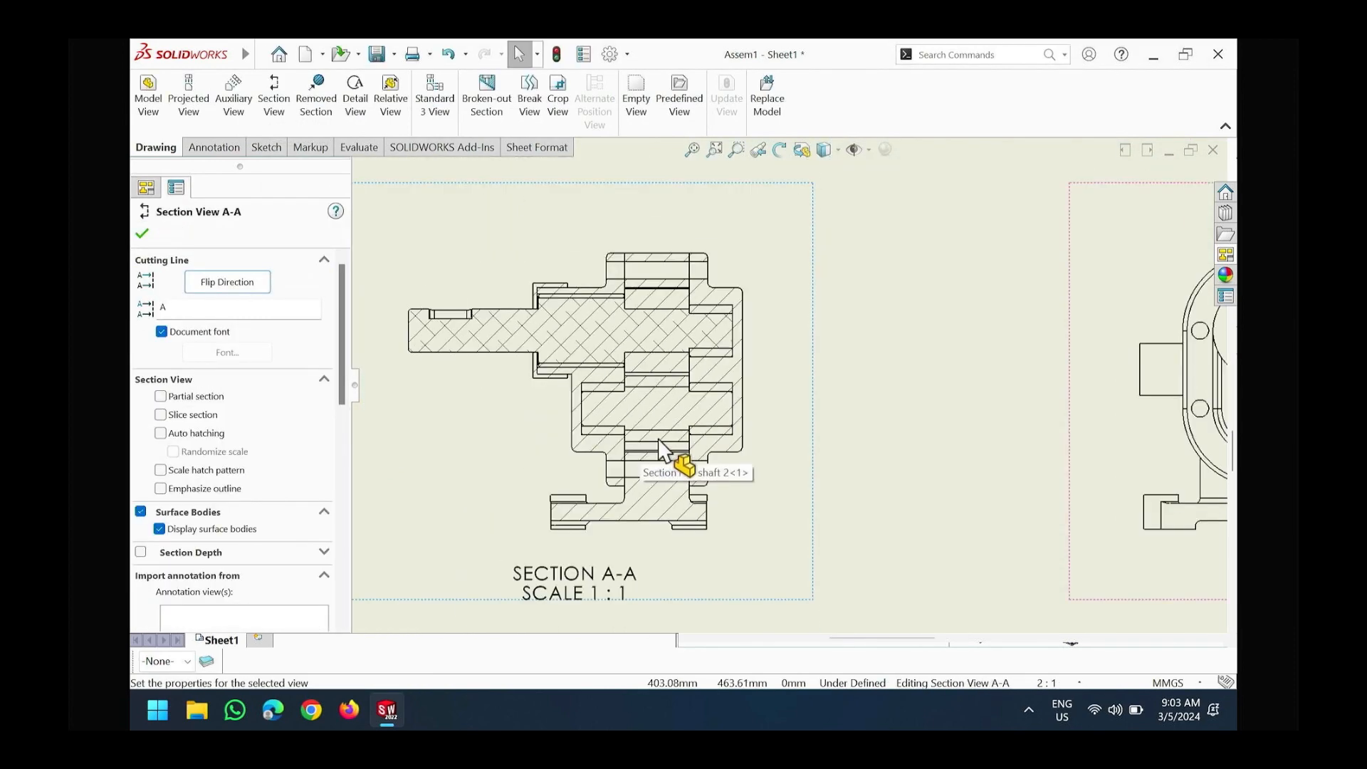
scroll(702, 461, down, 1)
scroll(707, 467, down, 6)
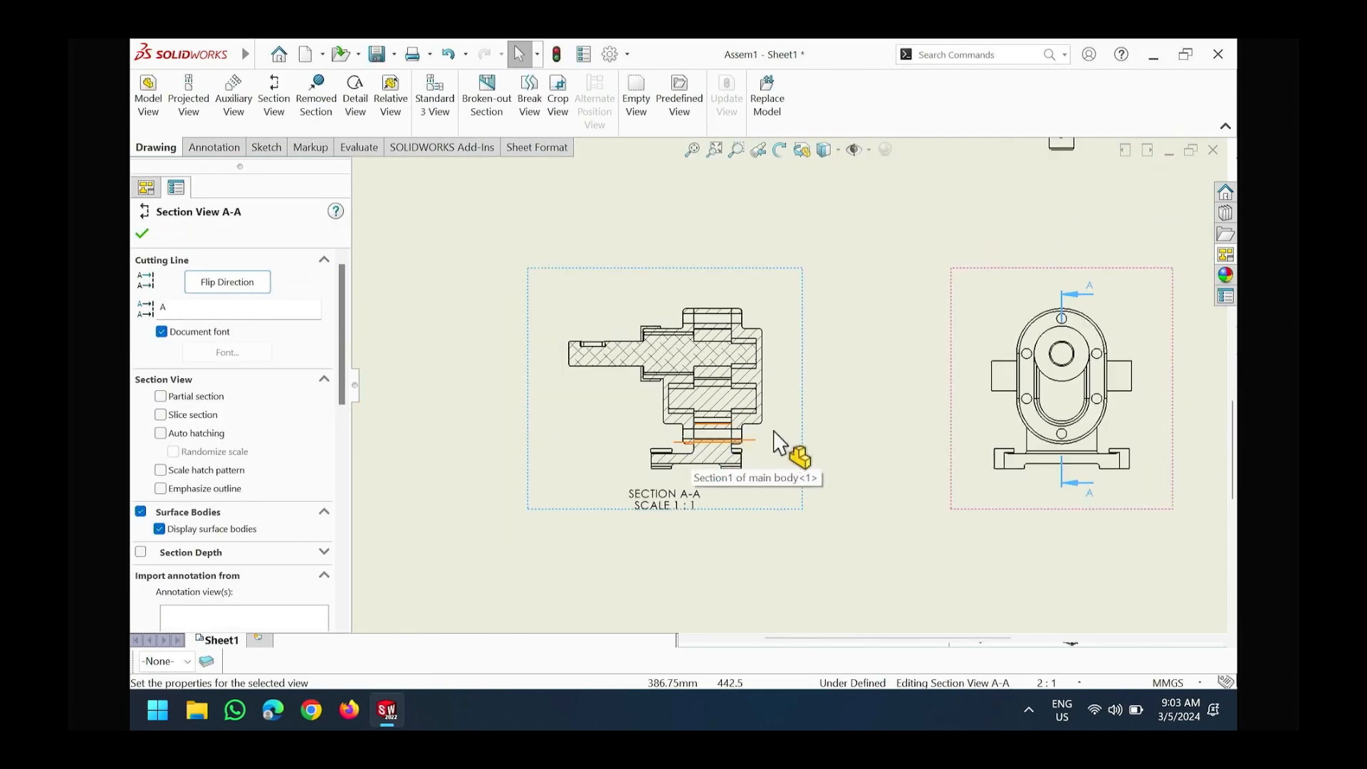
Attach circular item-number balloons to the rear cap and the main body in the exploded view
scroll(1052, 352, up, 1)
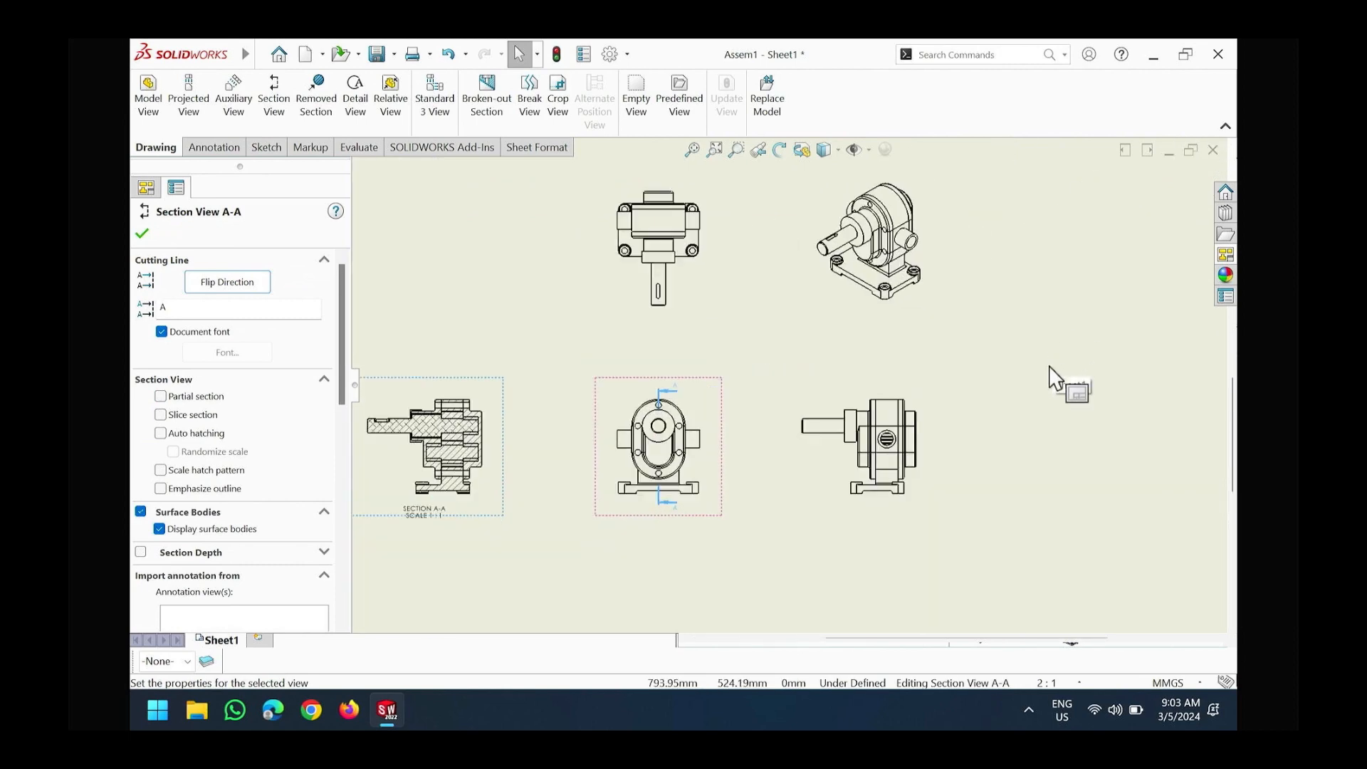
scroll(1054, 366, down, 3)
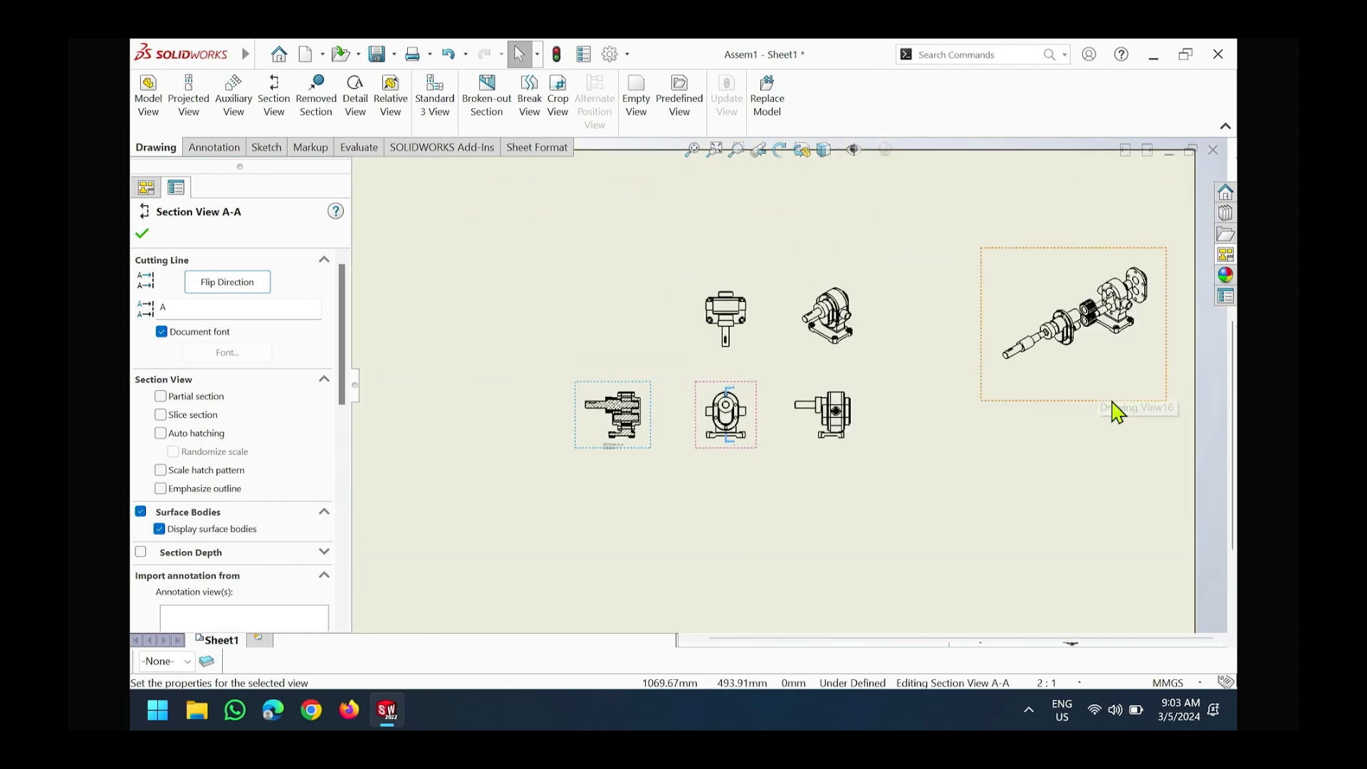
scroll(1167, 313, up, 3)
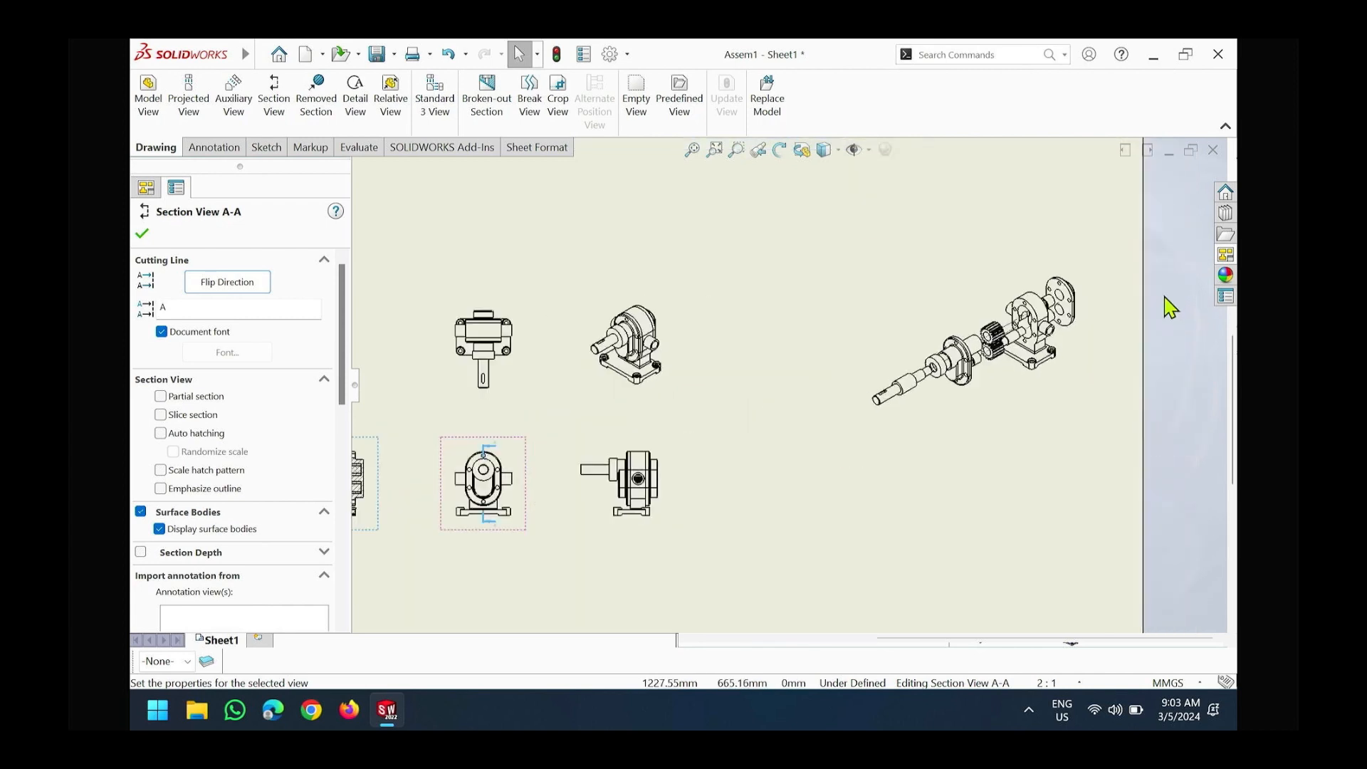
scroll(1099, 352, down, 1)
middle_drag(1109, 331, 1027, 377)
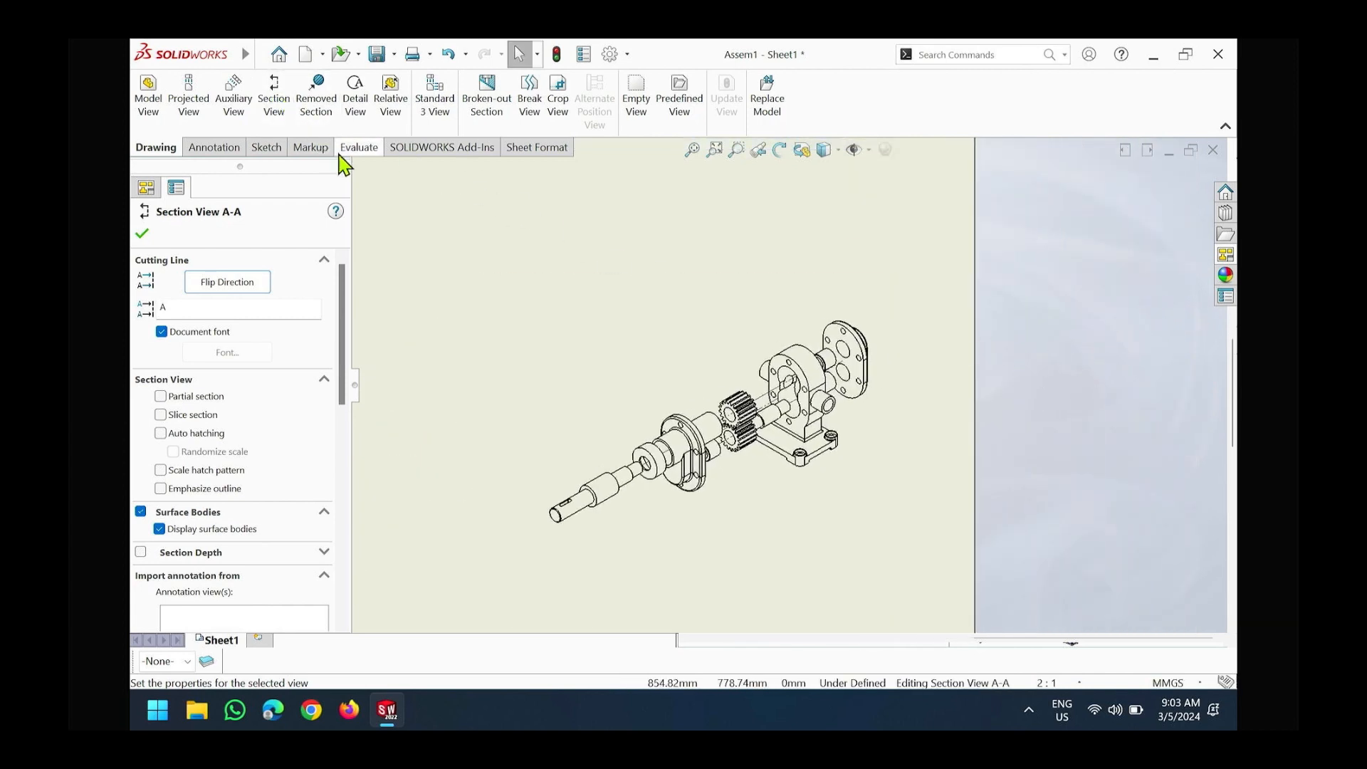
click(239, 148)
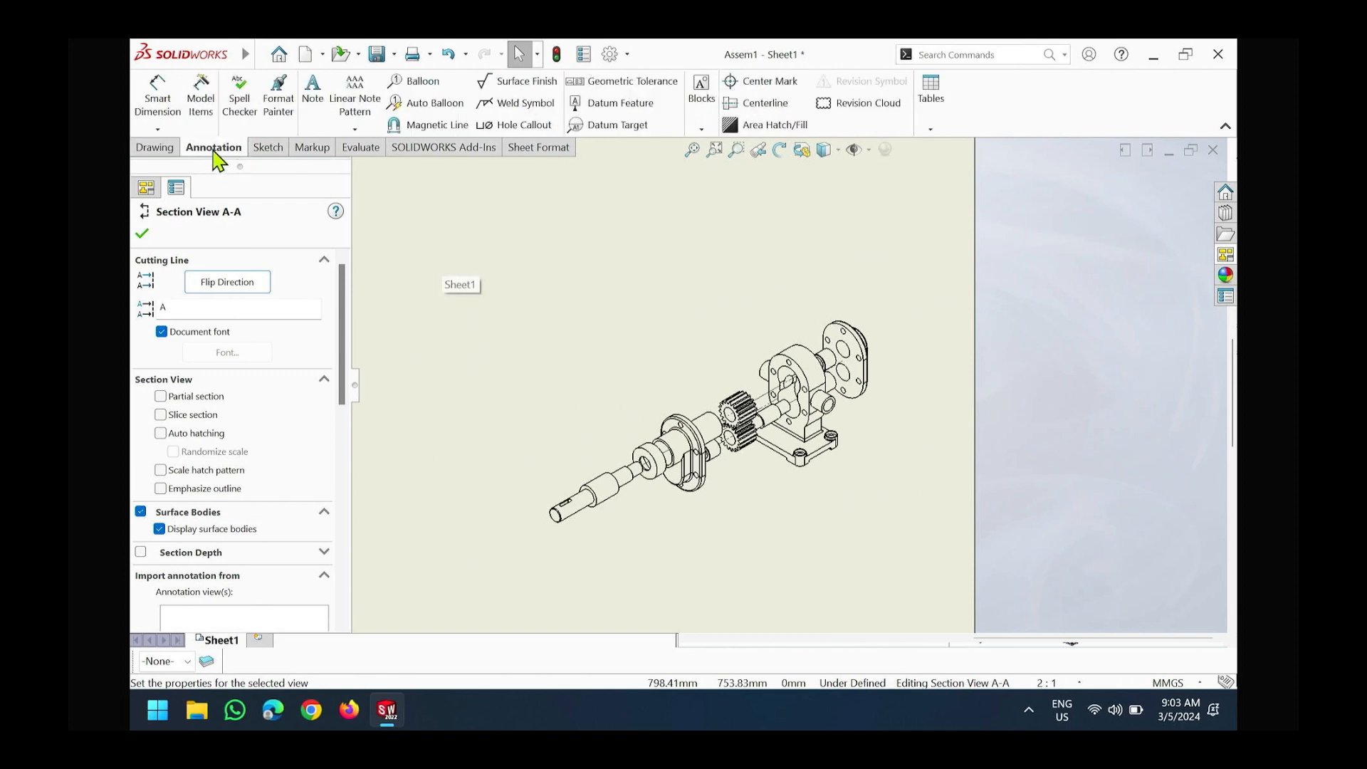
click(413, 81)
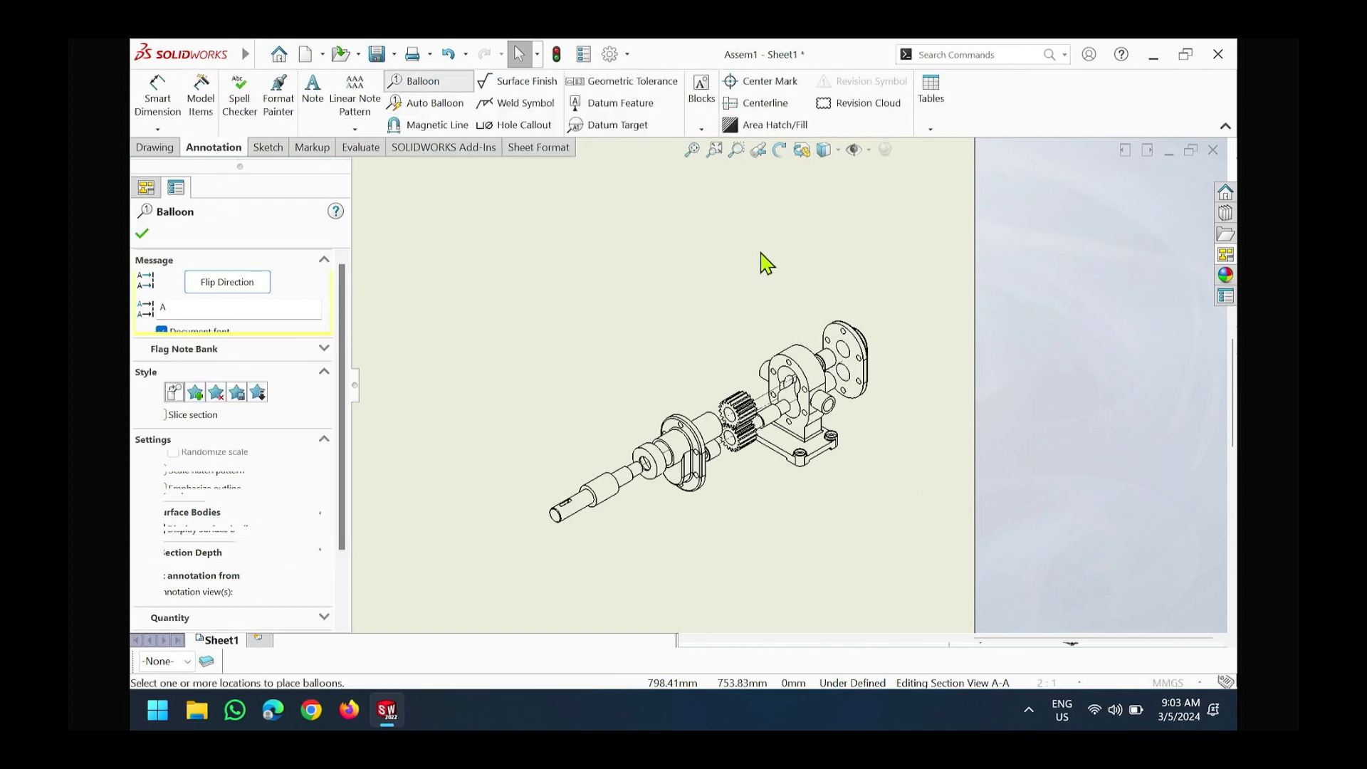
scroll(832, 292, down, 1)
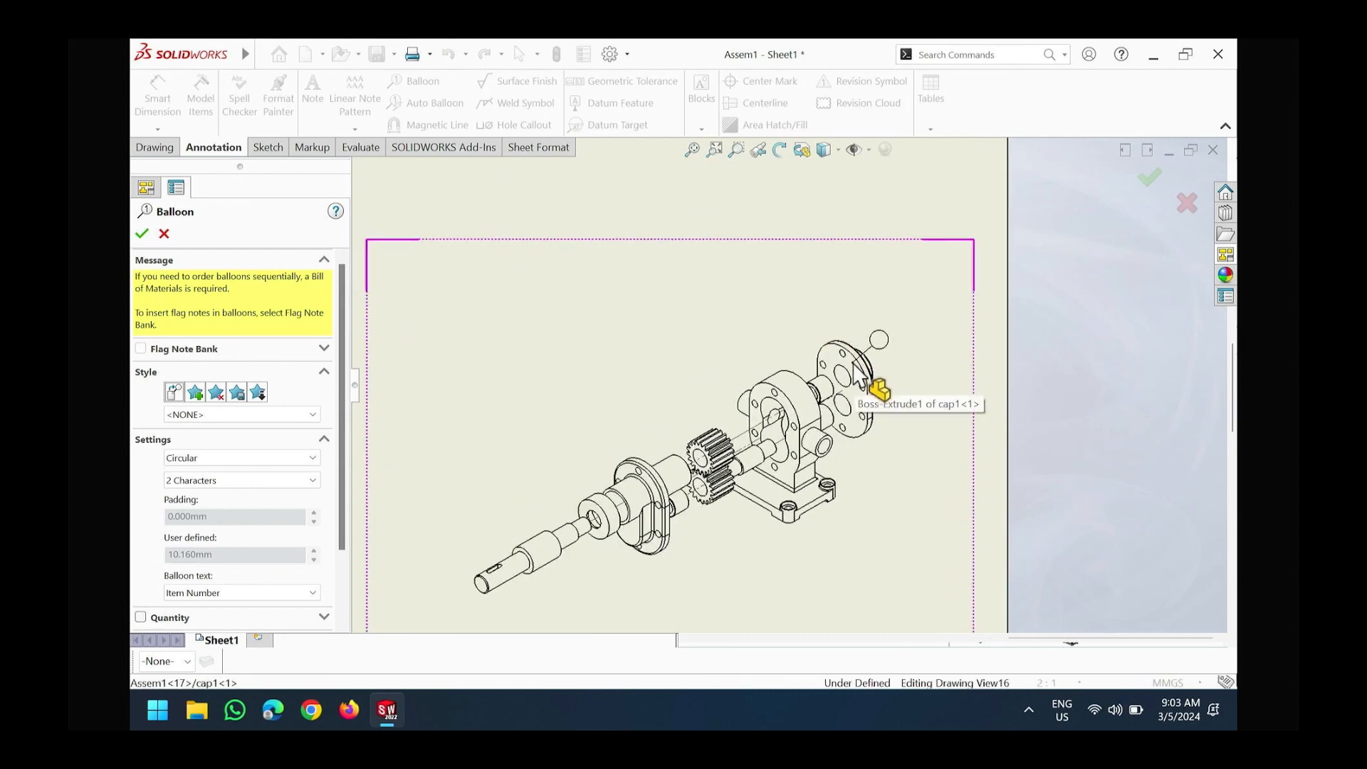
click(858, 374)
click(864, 281)
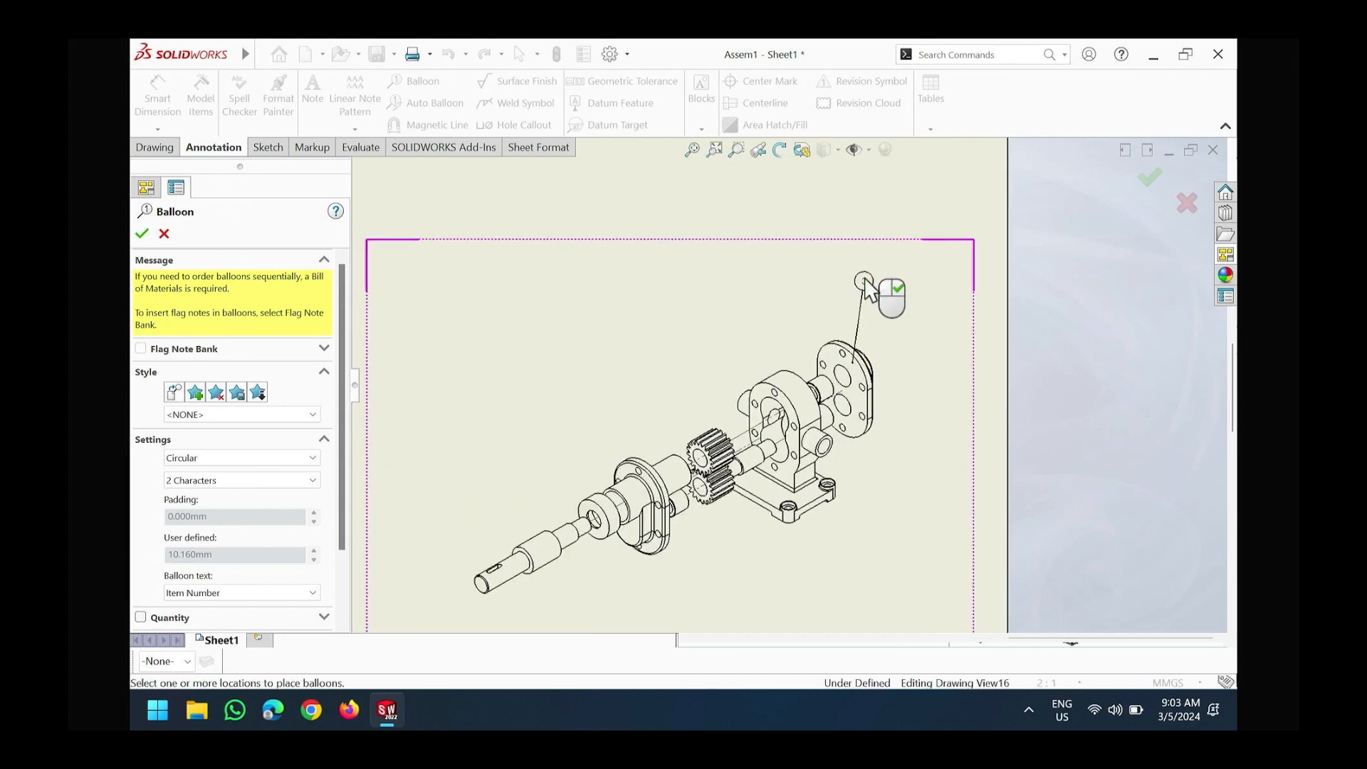
click(786, 381)
click(769, 321)
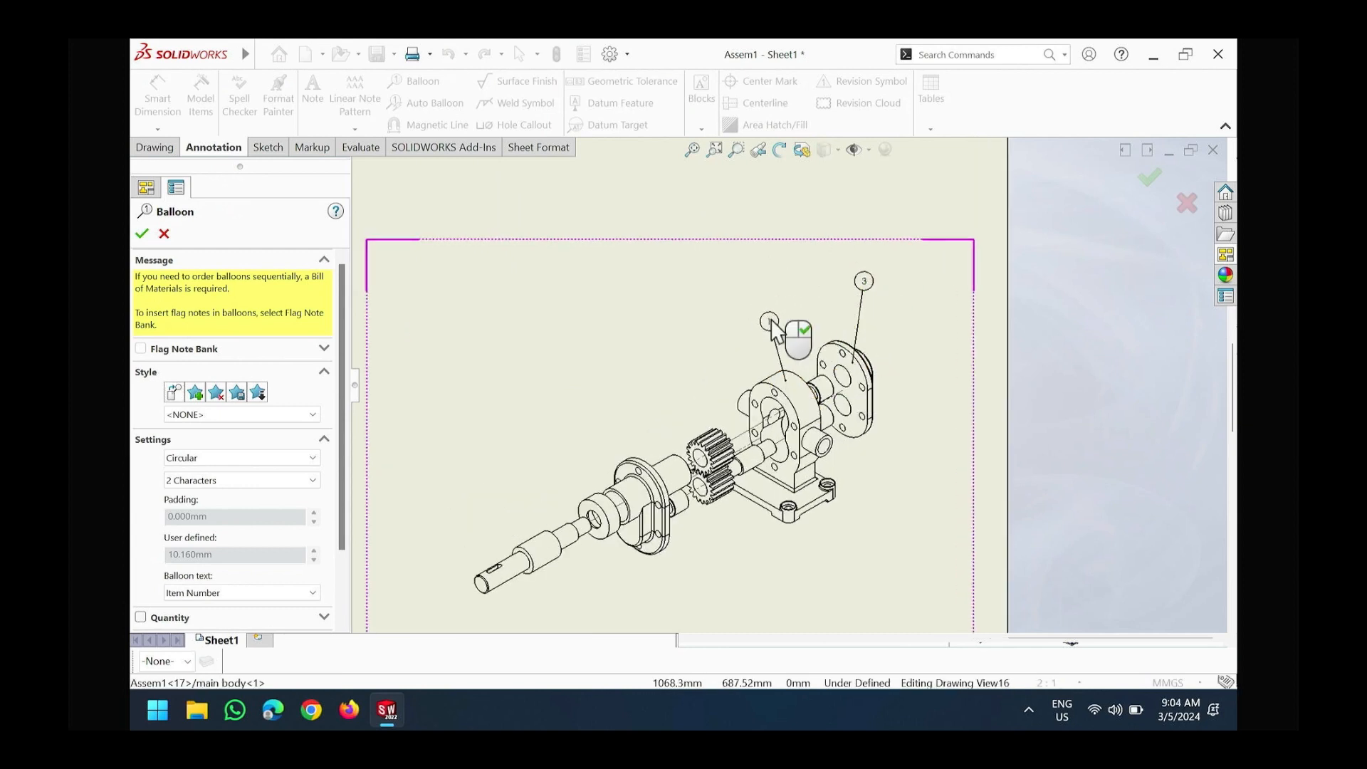
Add item-number balloons to the upper gear, the cylindrical part behind the front cover, and the front cover
click(702, 454)
click(685, 361)
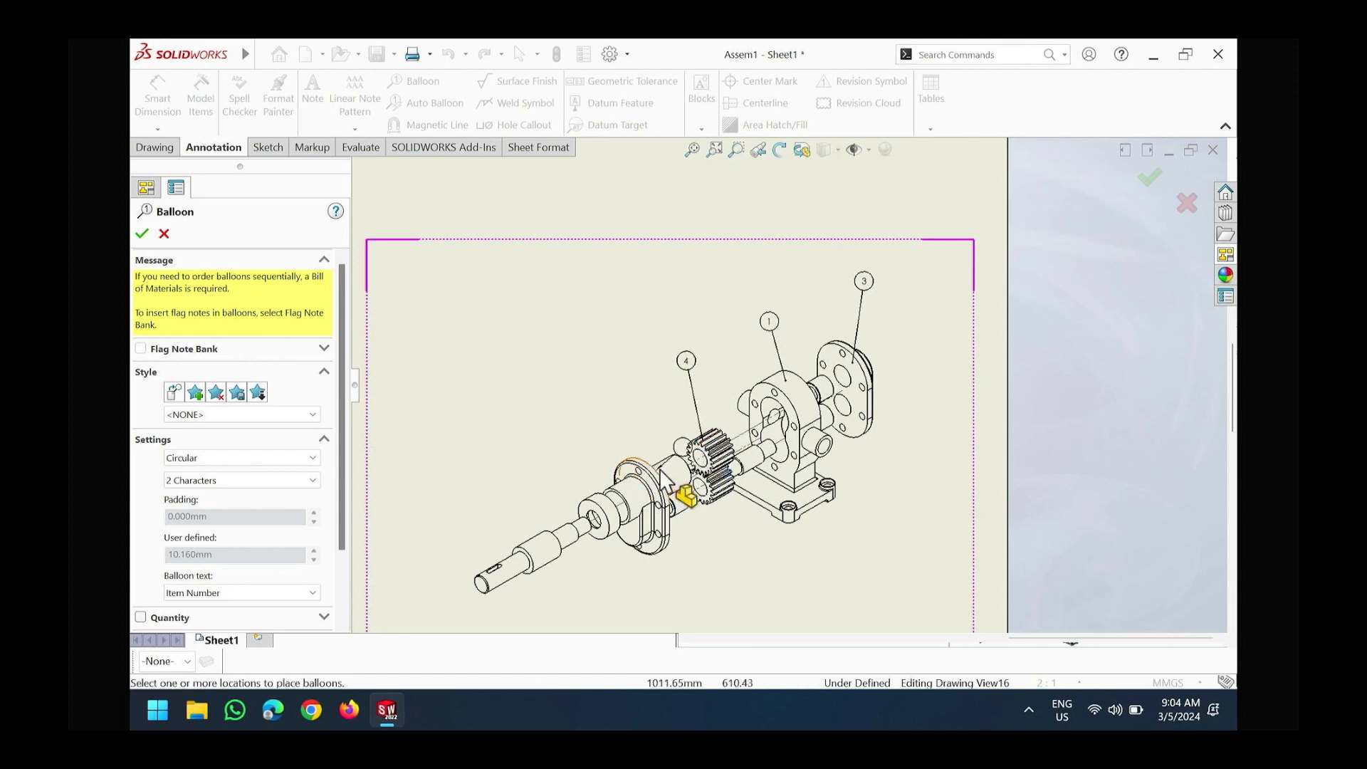
click(660, 468)
click(622, 382)
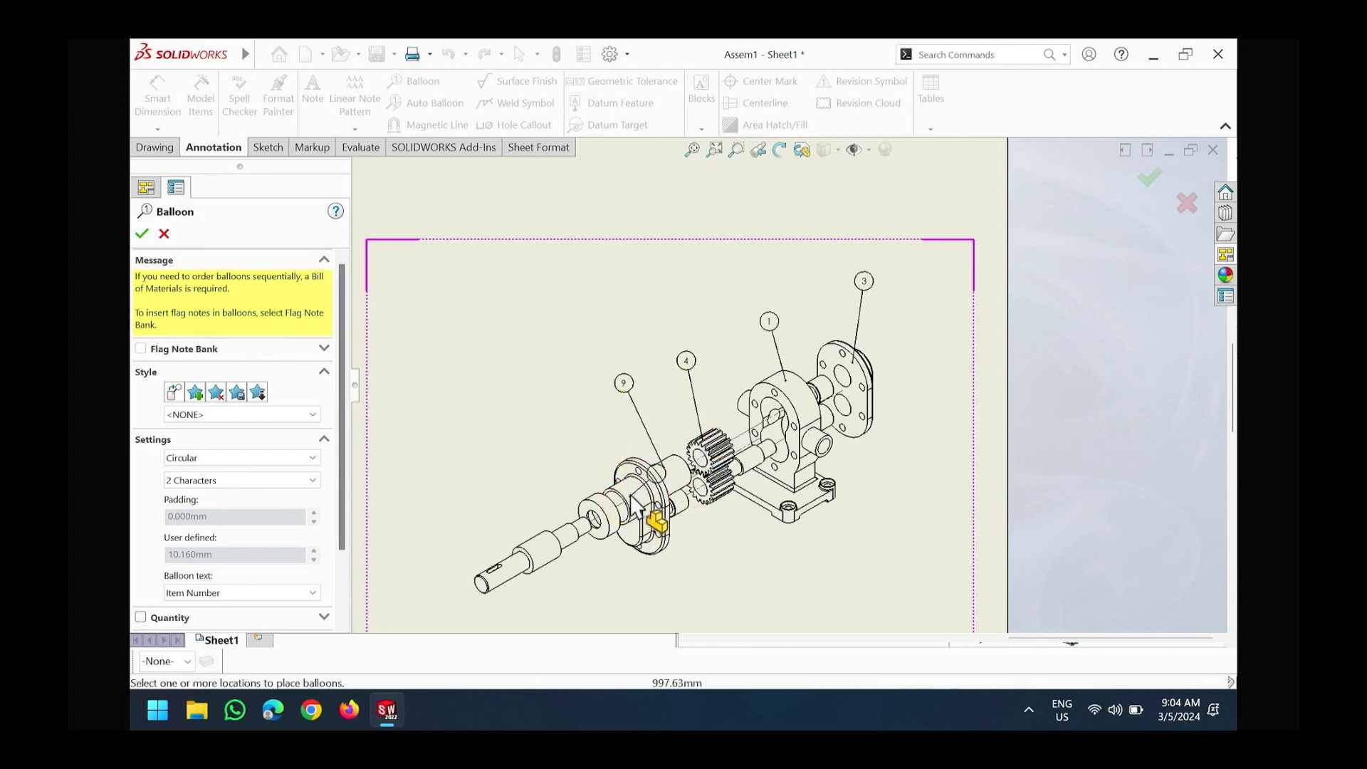
click(629, 490)
click(578, 414)
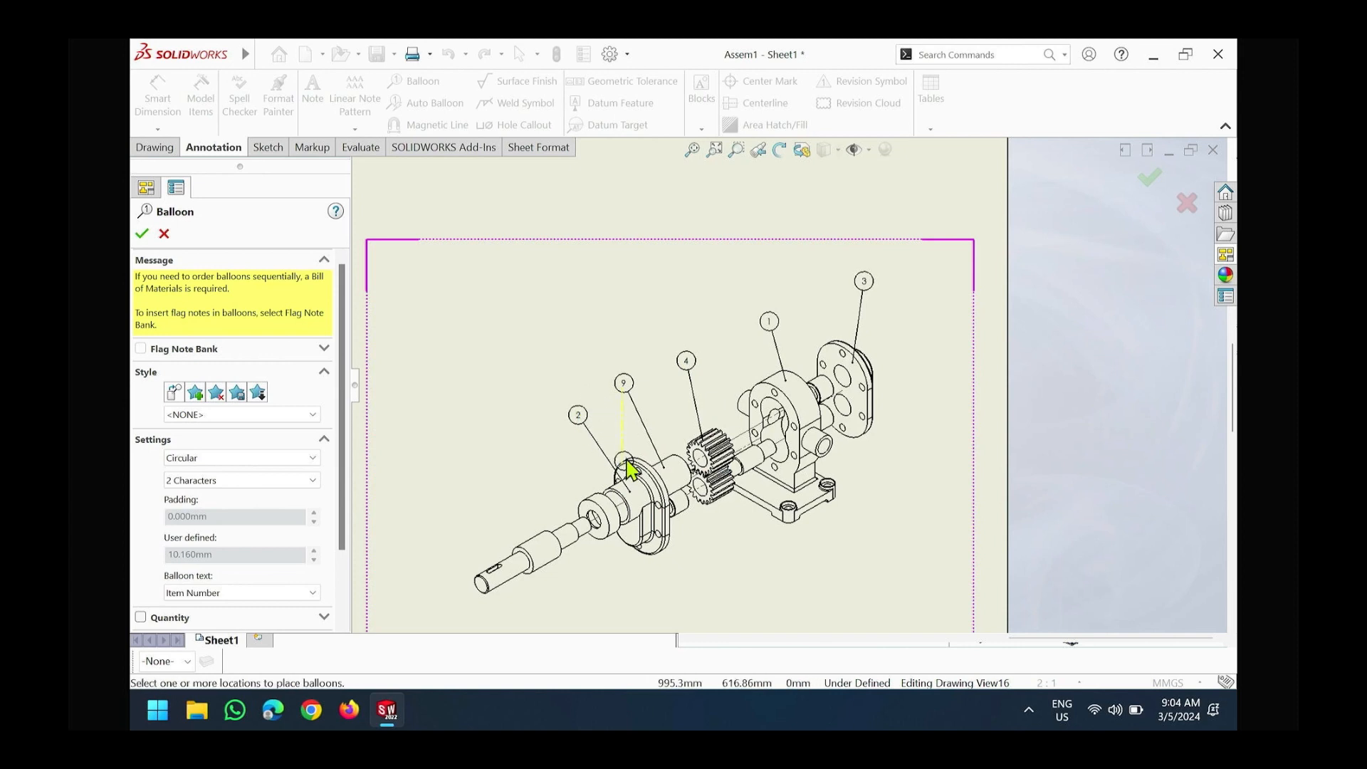
key(Escape)
Check the balloon text options of the balloon on the cylindrical part behind the front cover, keeping Item Number
click(623, 382)
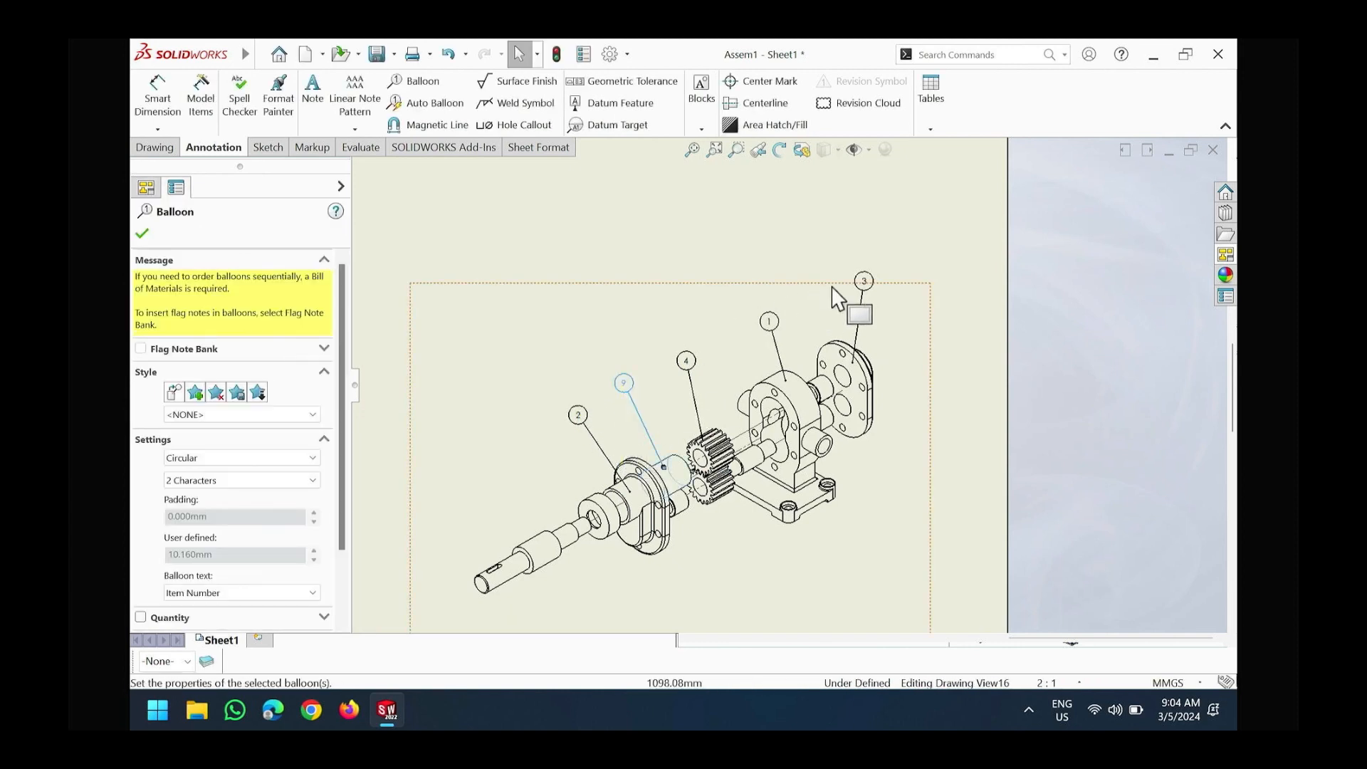
scroll(334, 526, down, 2)
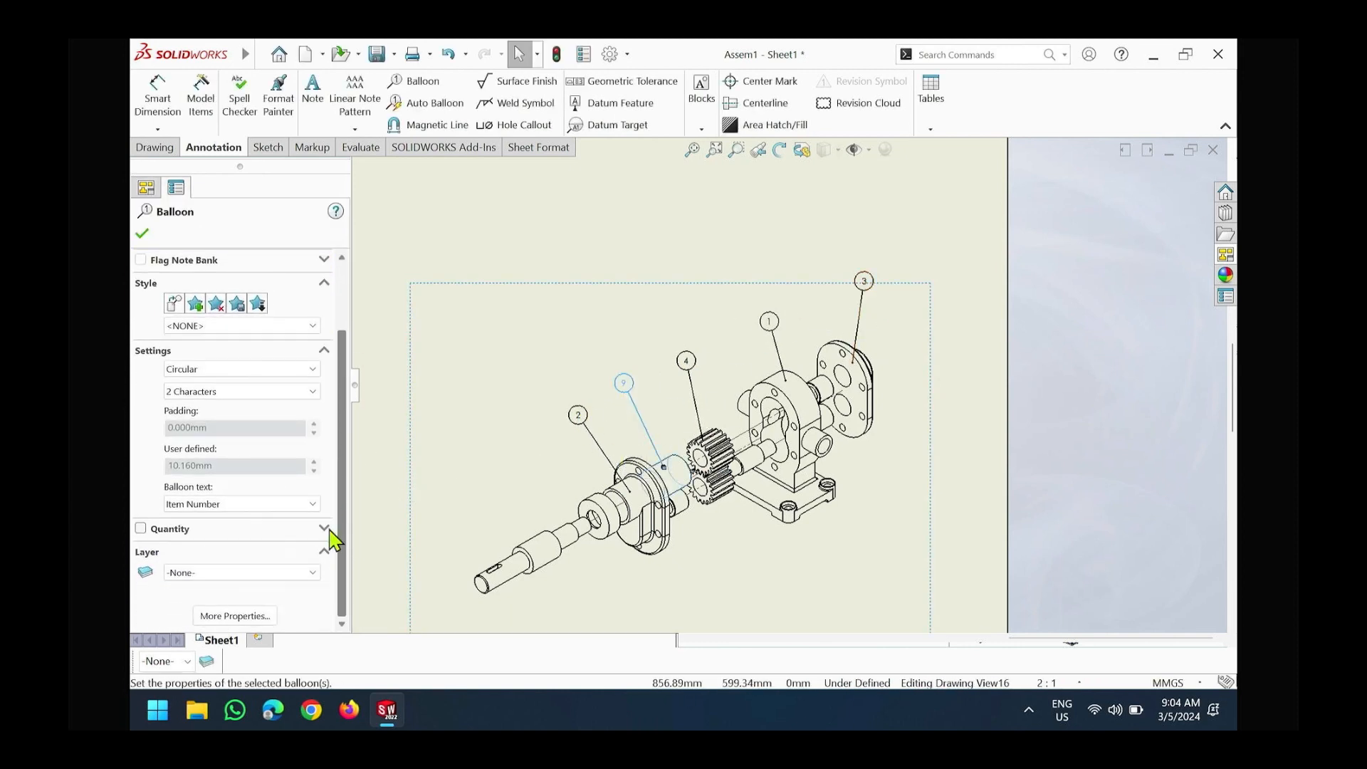
click(311, 504)
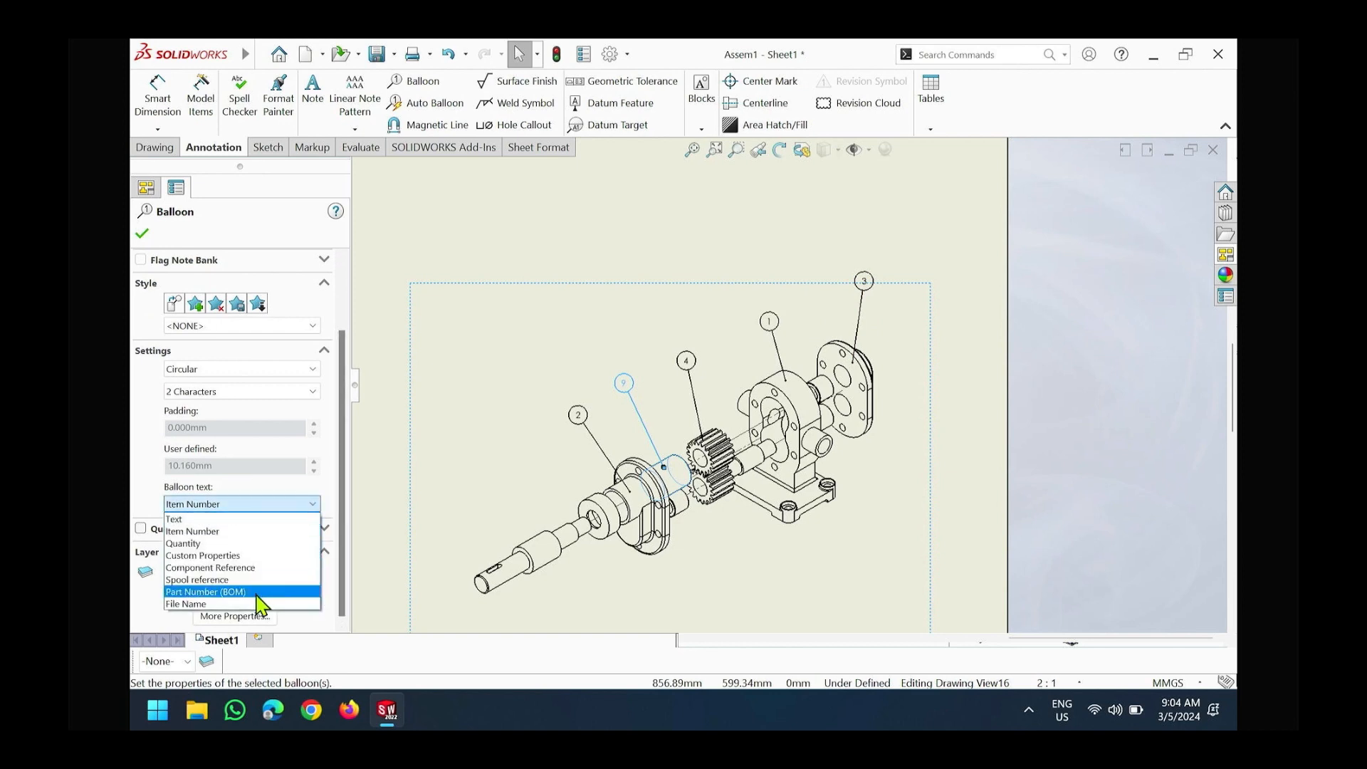
click(299, 530)
click(598, 263)
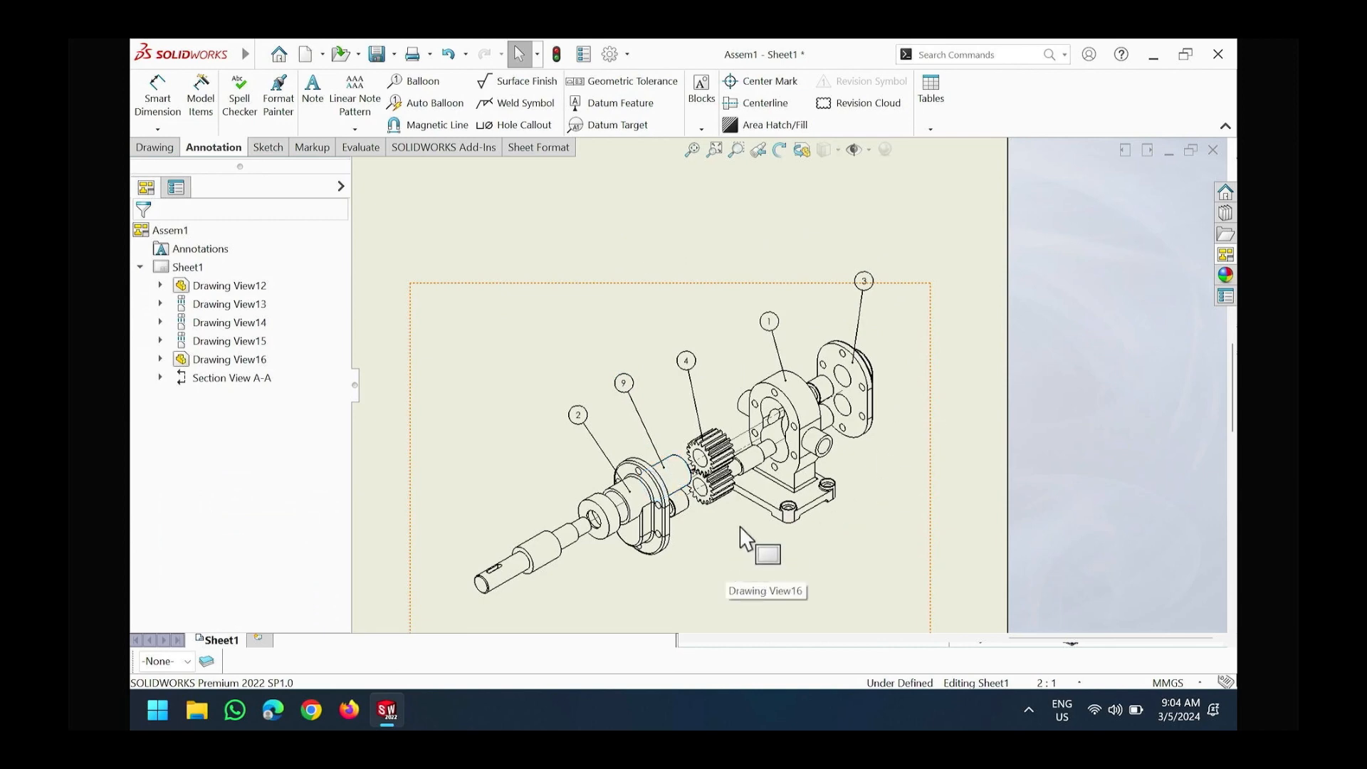
Switch to Notepad and read the list of required drawing contents at 340% zoom, then return to SOLIDWORKS
key(super)
text(notpad)
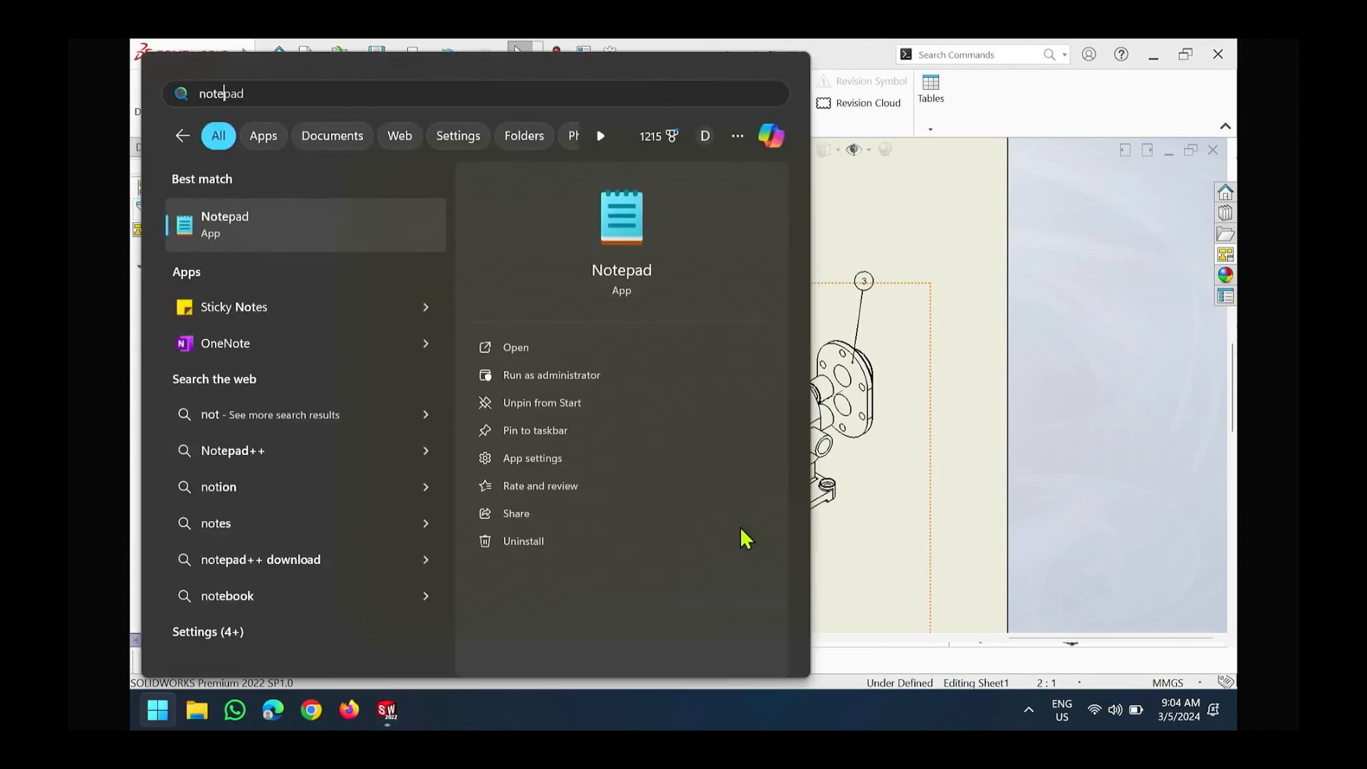
key(Return)
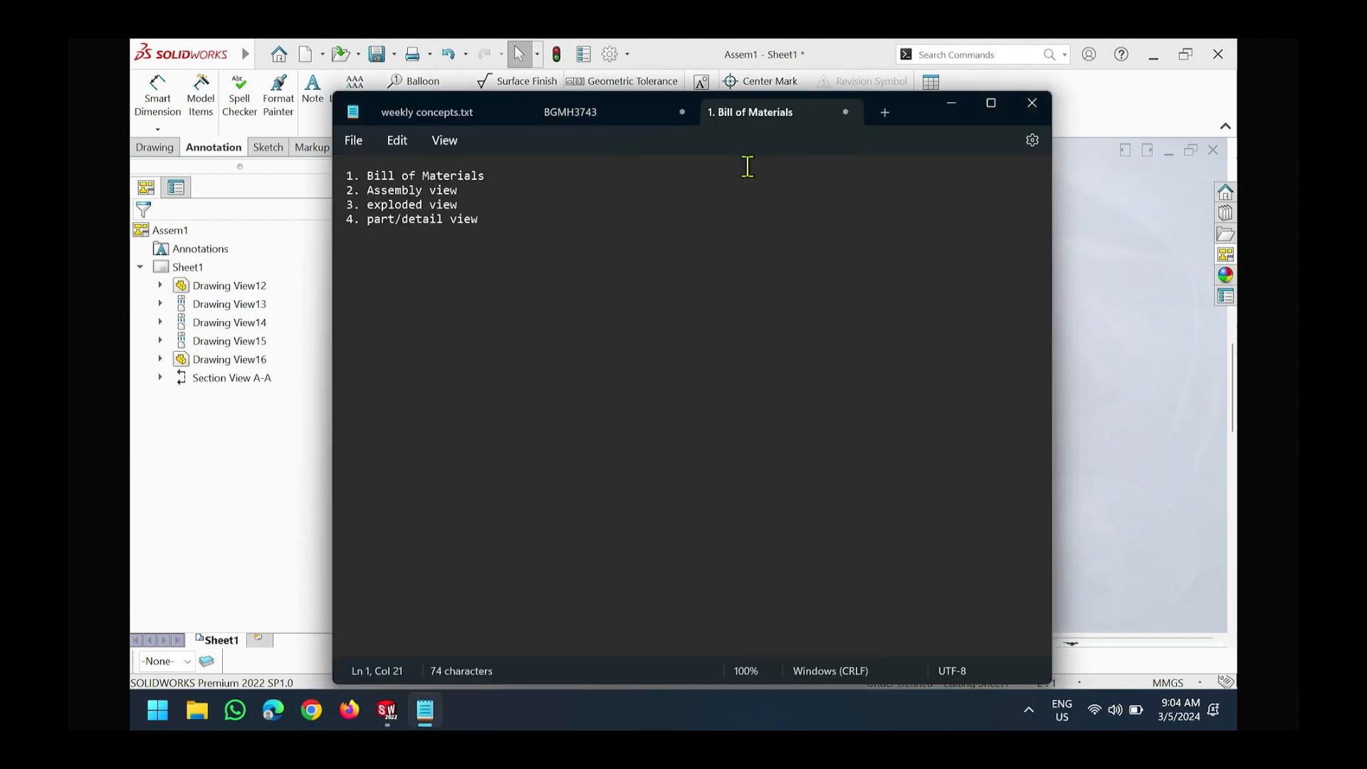
ctrl+scroll(579, 292, up, 20)
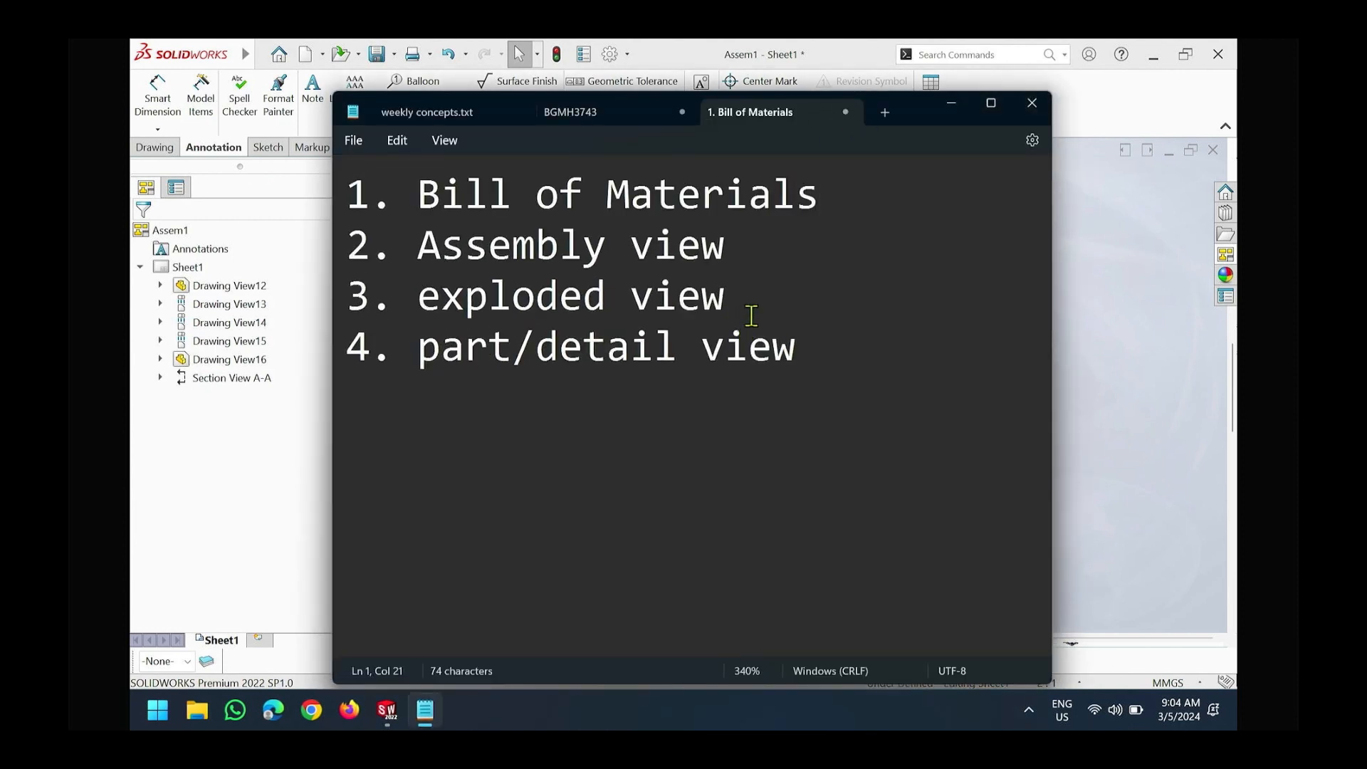
click(951, 105)
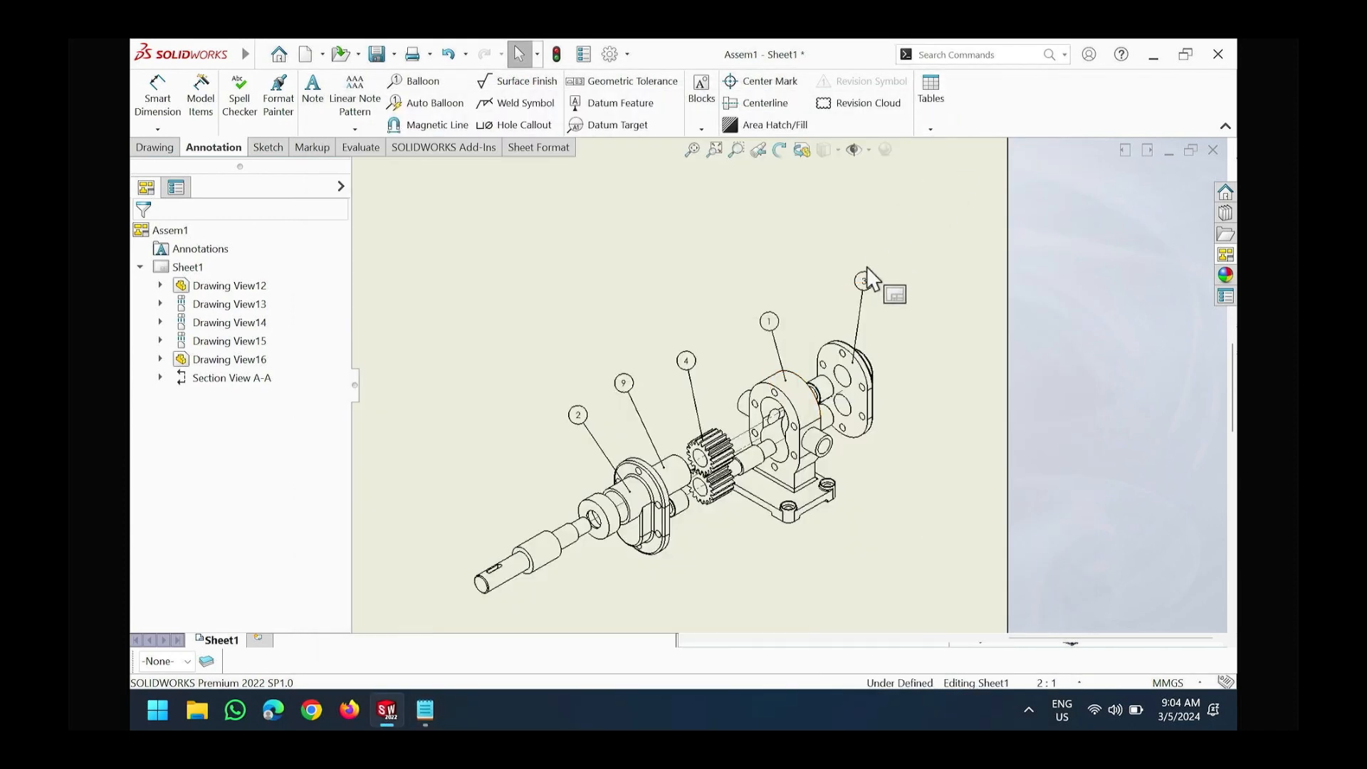
Save the drawing in Dwg format as Assem1.DWG in the gear pump's completed parts folder
scroll(558, 574, up, 3)
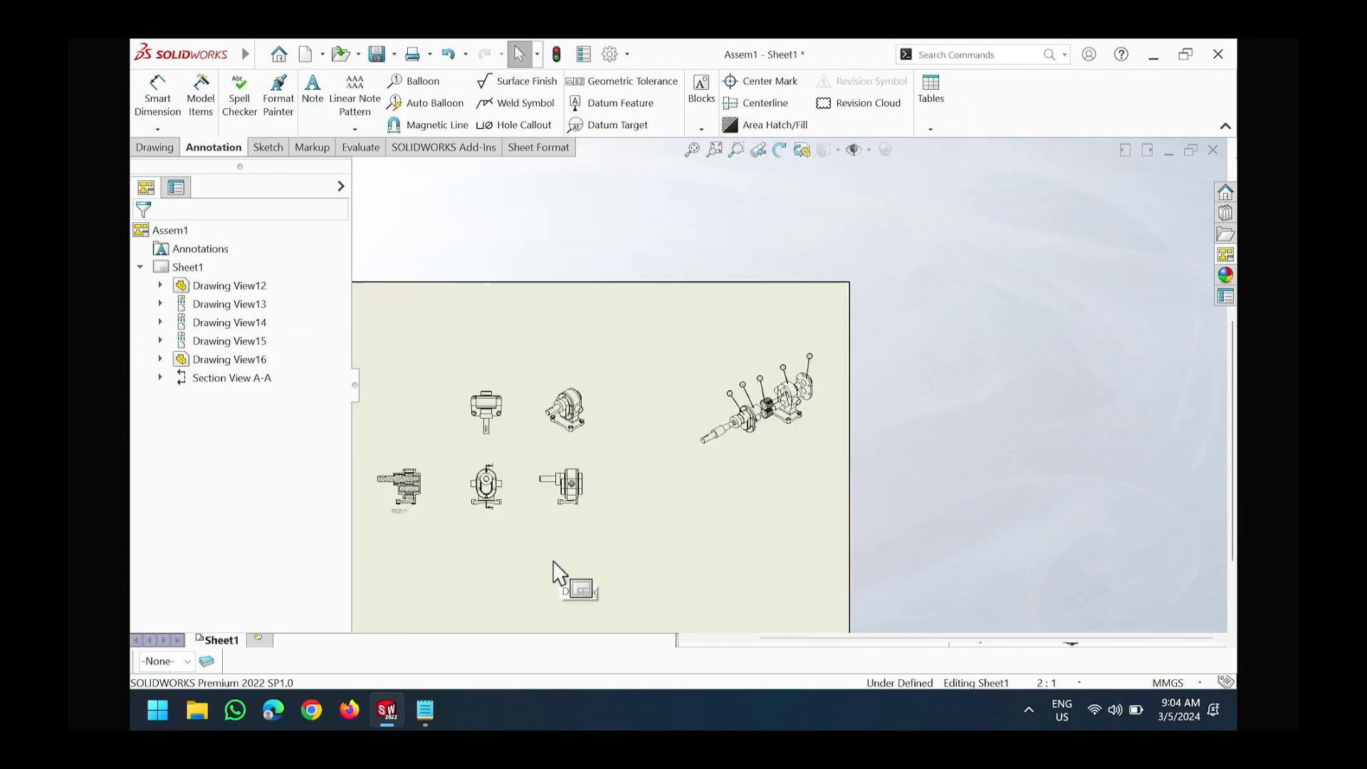
scroll(543, 497, down, 5)
scroll(625, 390, up, 2)
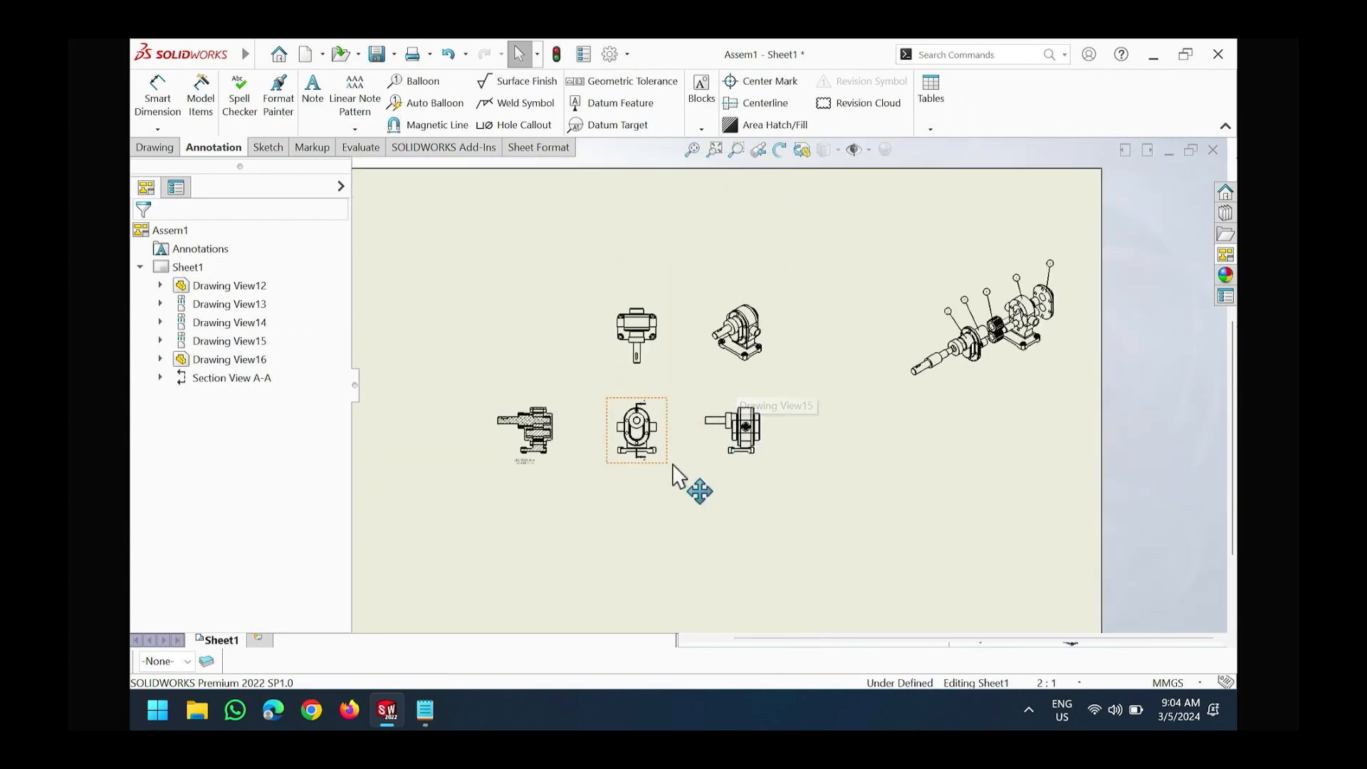
mouse_move(787, 510)
middle_down()
mouse_move(889, 322)
mouse_move(787, 512)
middle_up()
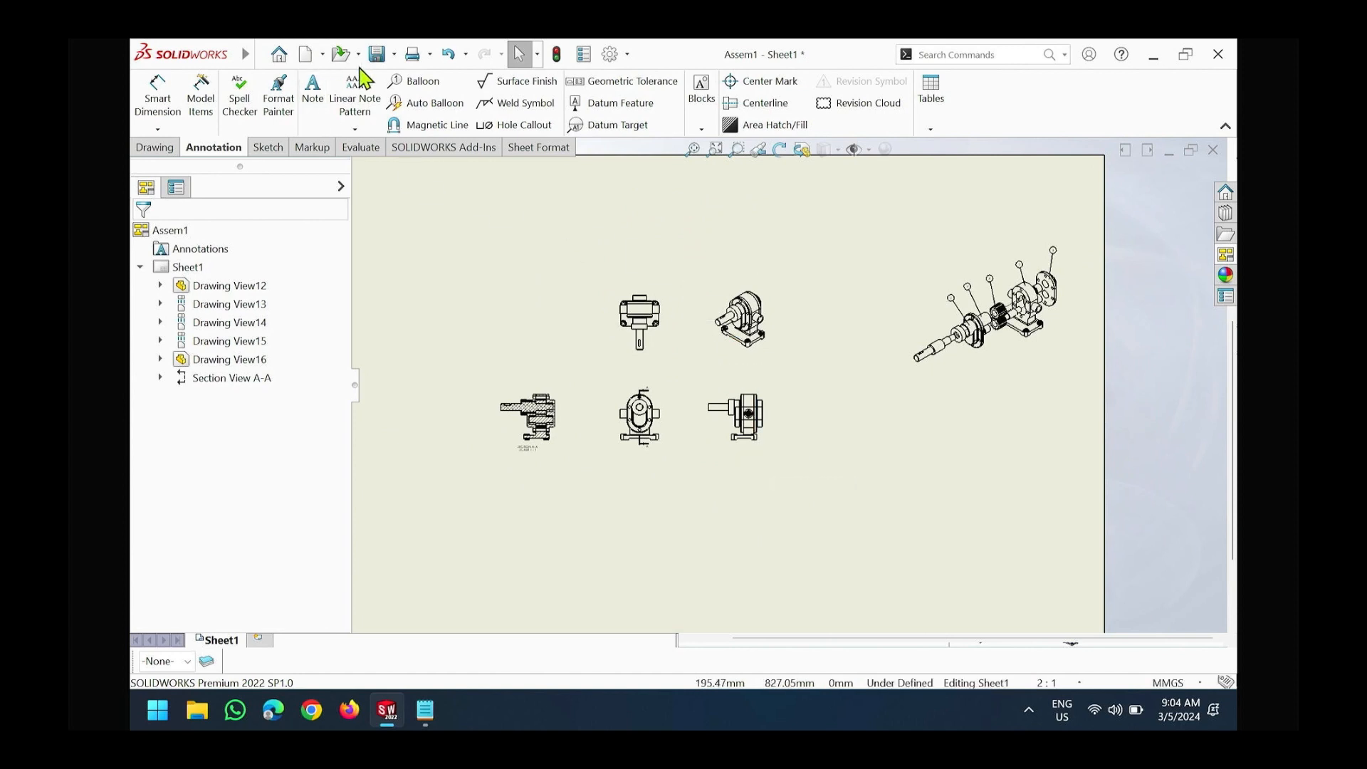
click(394, 55)
click(400, 100)
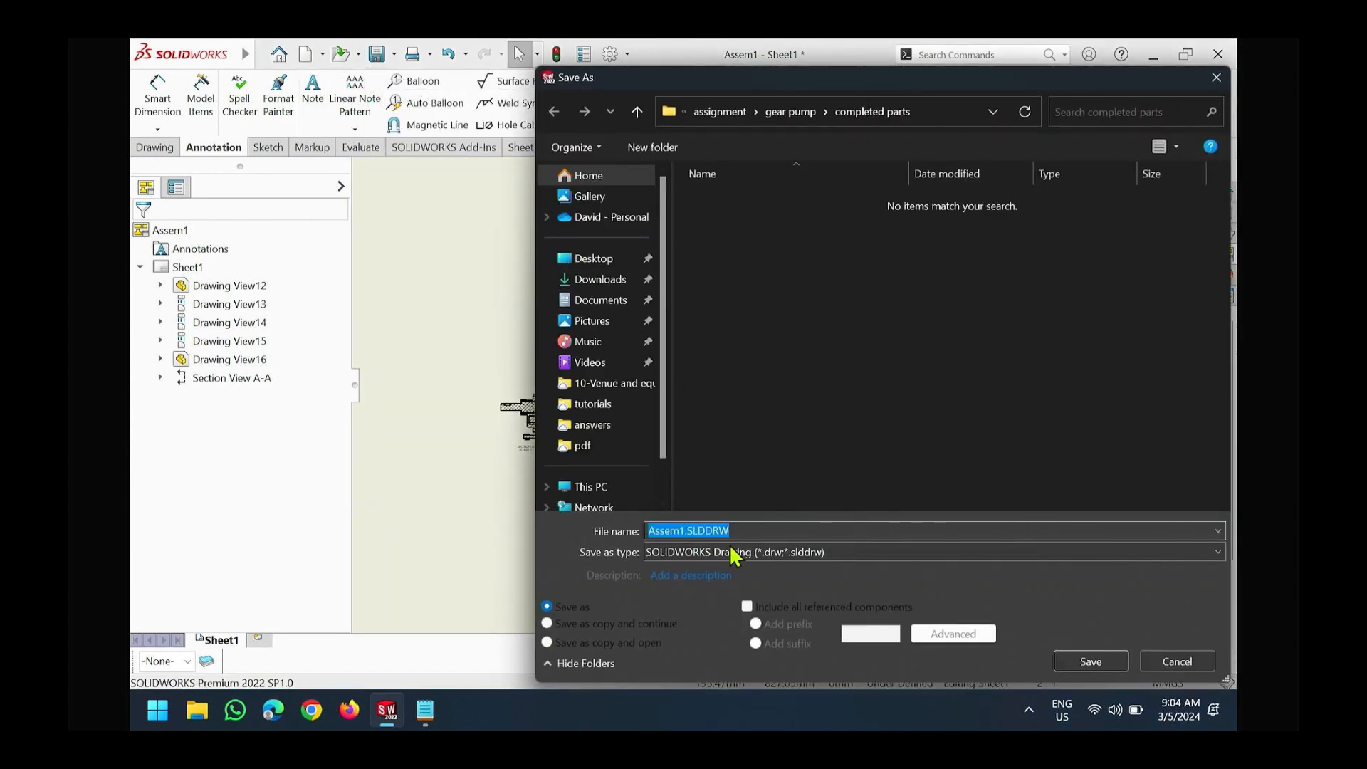
click(736, 553)
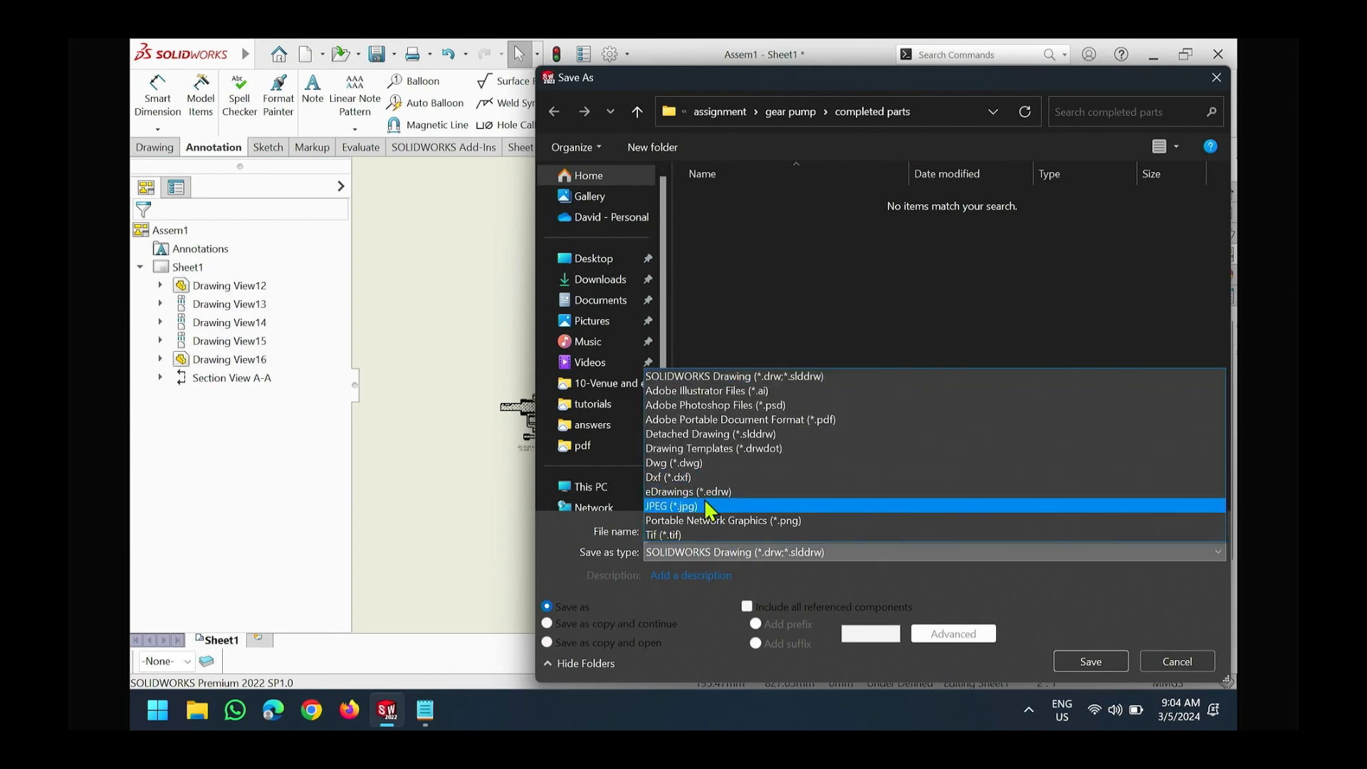
click(703, 464)
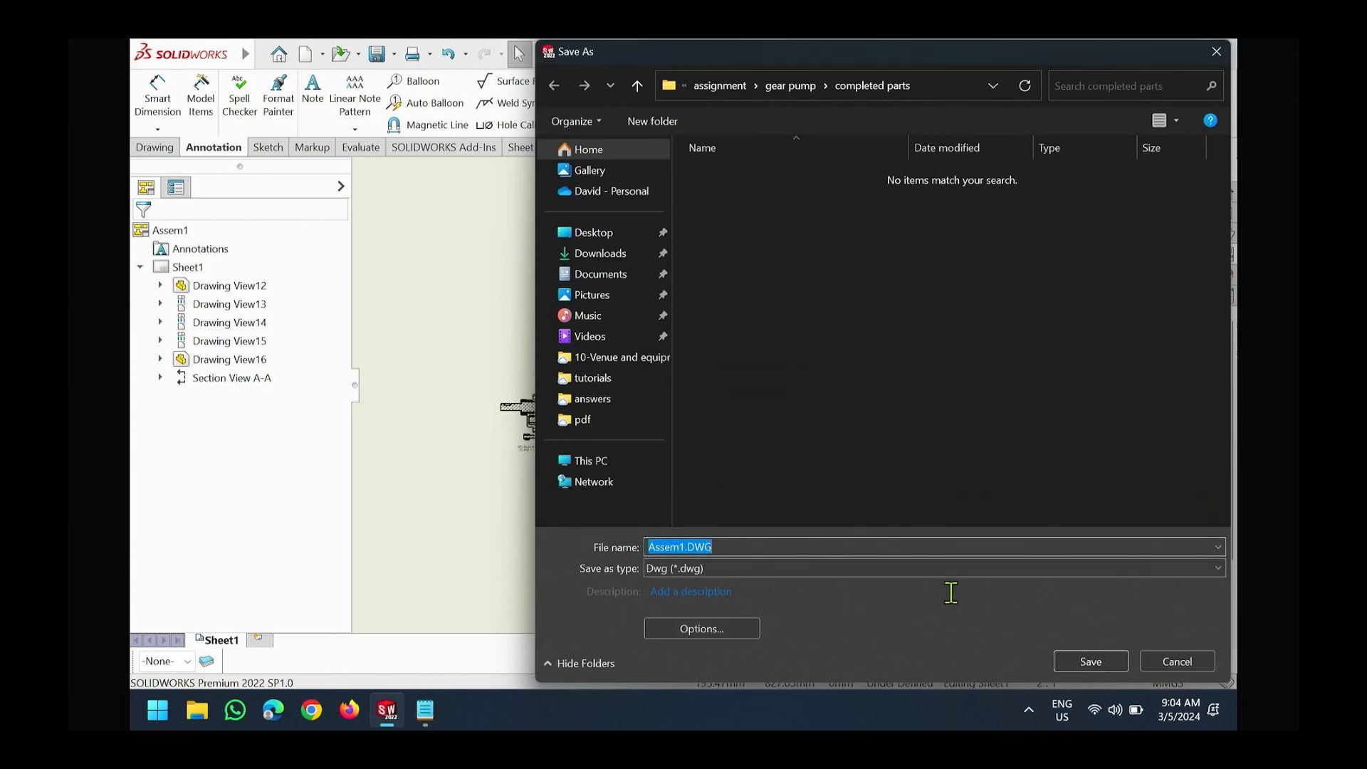
click(1087, 662)
Launch AutoCAD 2024 and acknowledge the view-scale notice of the DWG export in SOLIDWORKS
key(super)
text(auto)
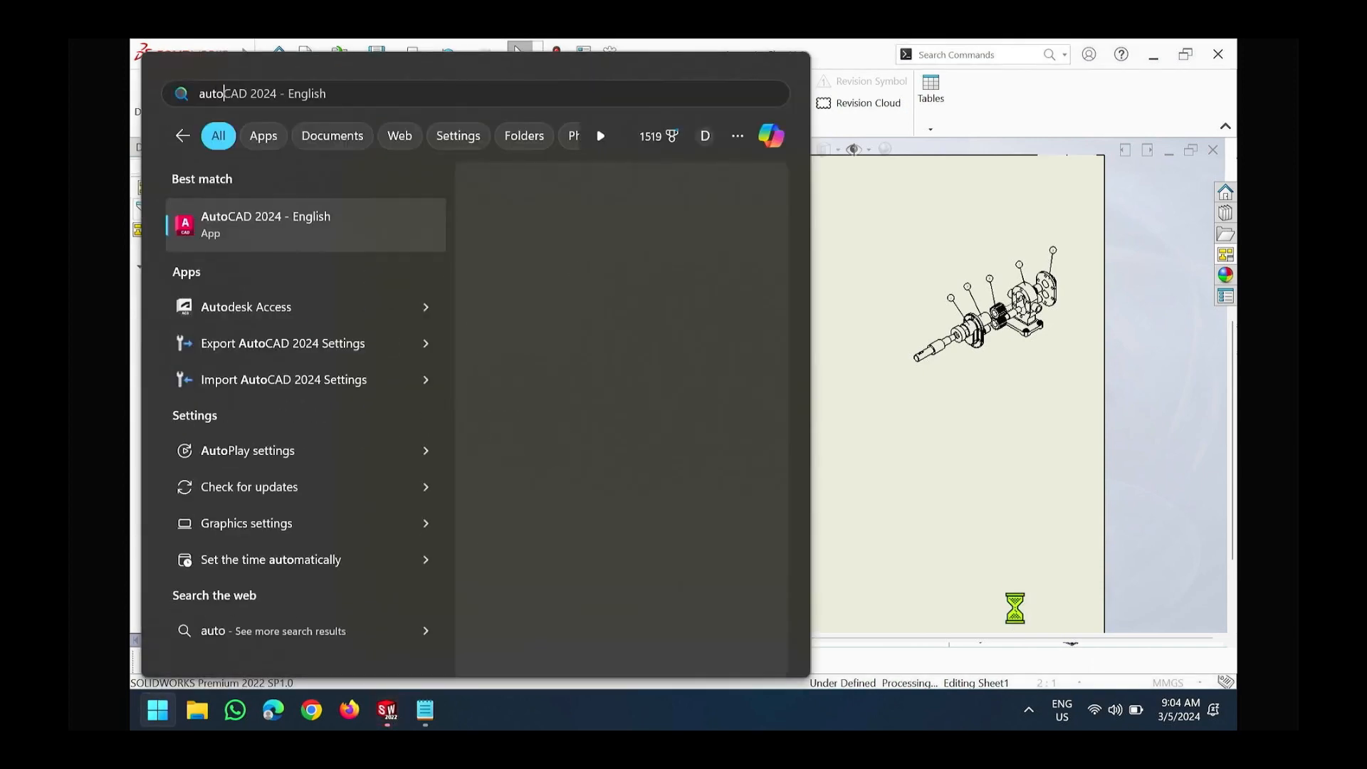
key(Return)
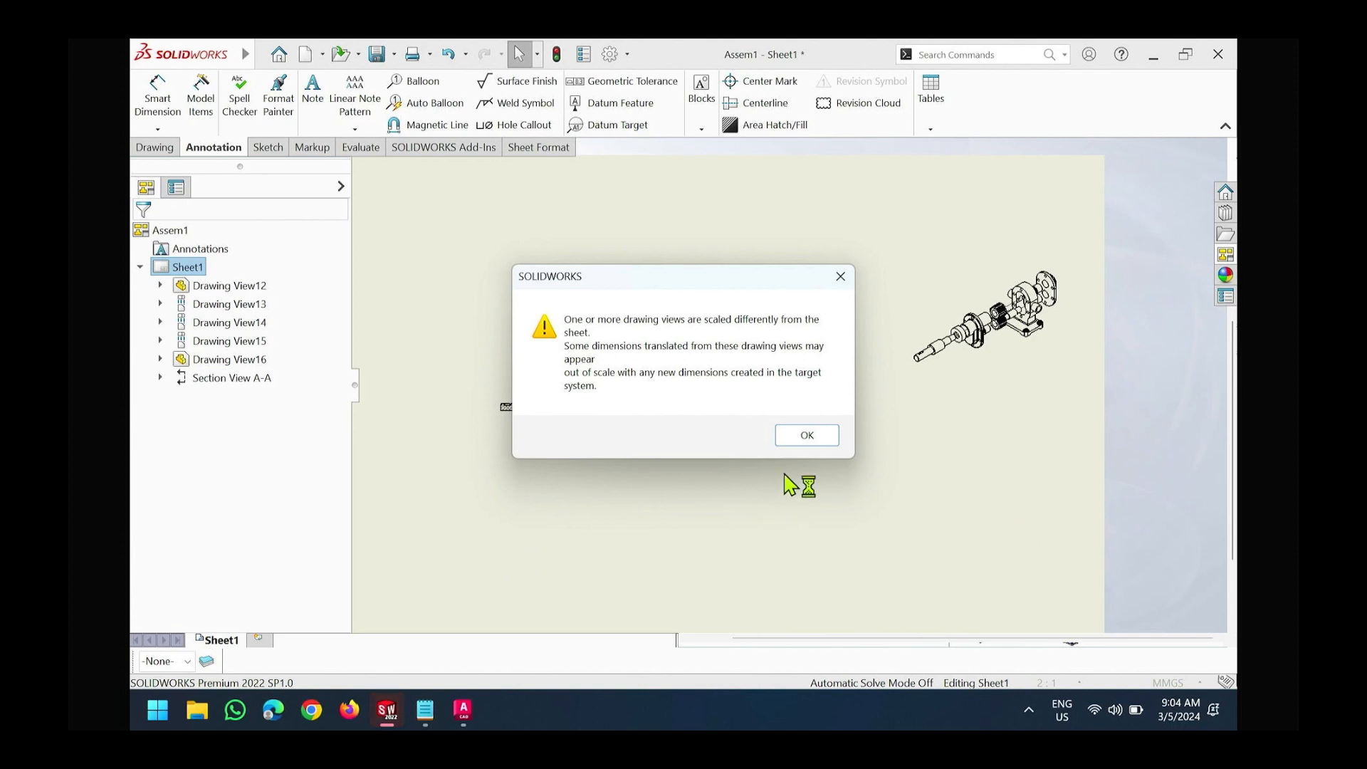
click(807, 435)
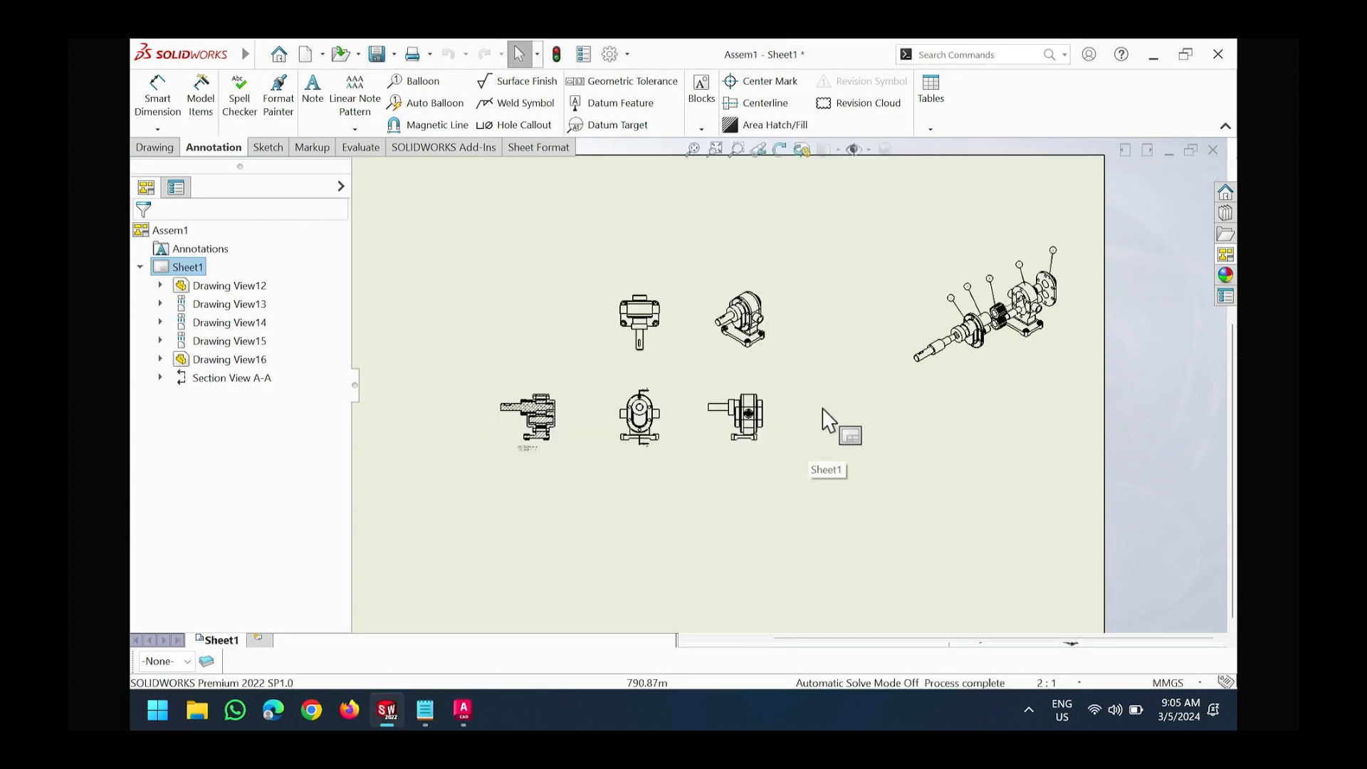
Open the Assem1.DWG file stored on the desktop in AutoCAD
scroll(819, 362, down, 1)
key(super+d)
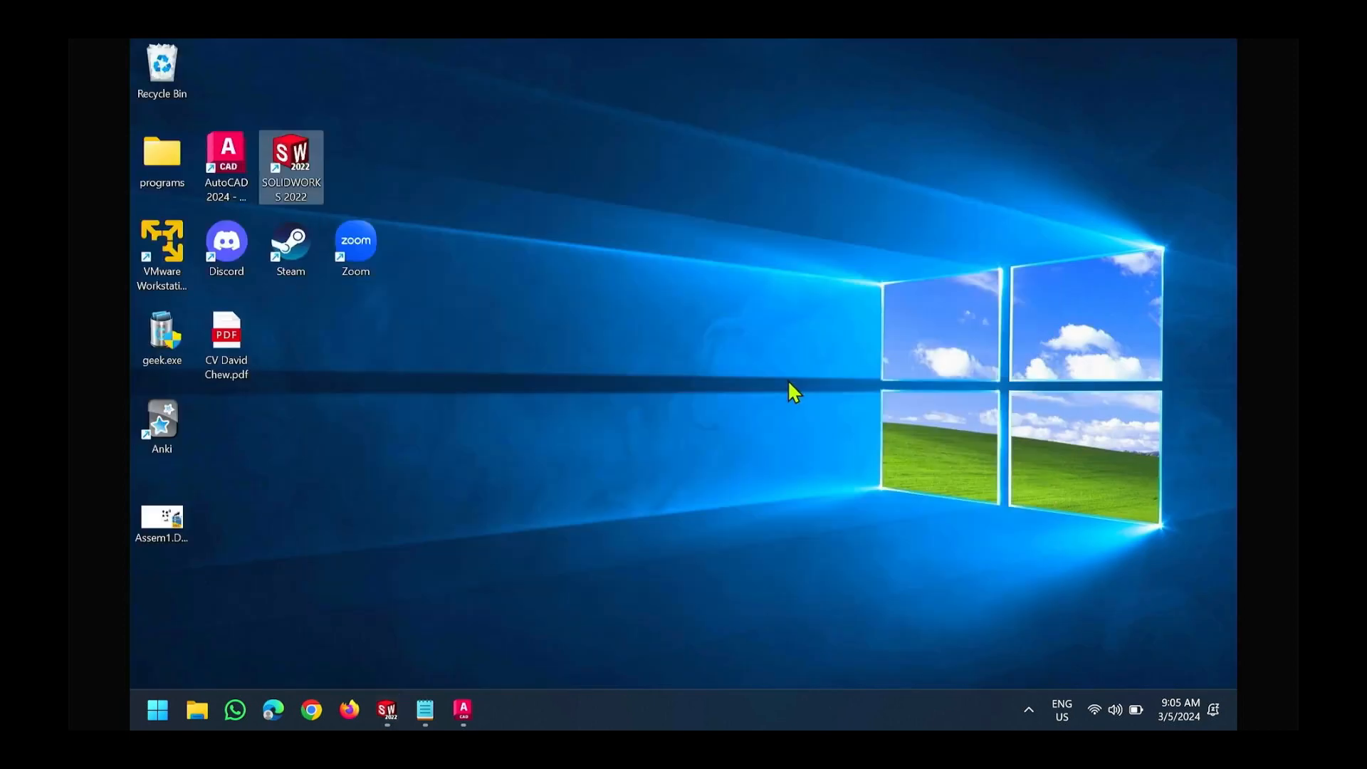
click(463, 710)
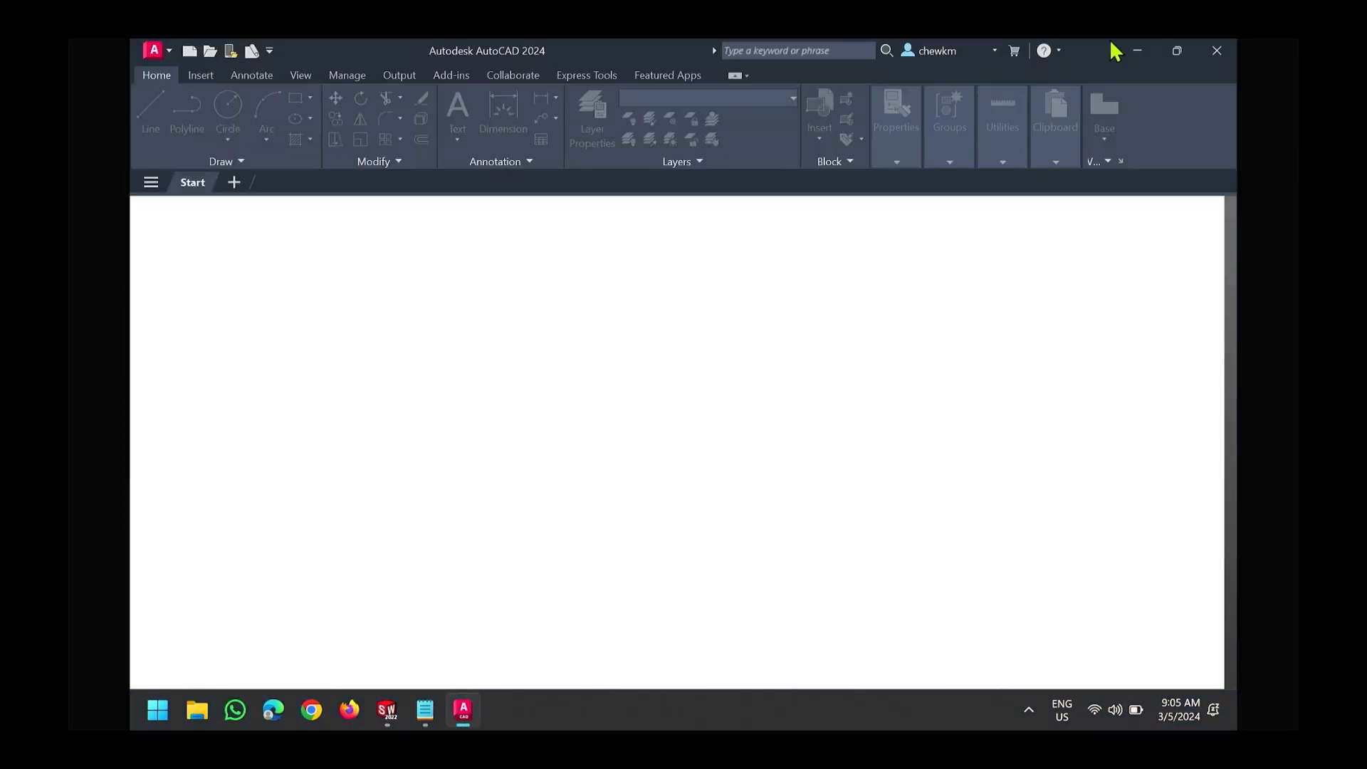
click(1136, 51)
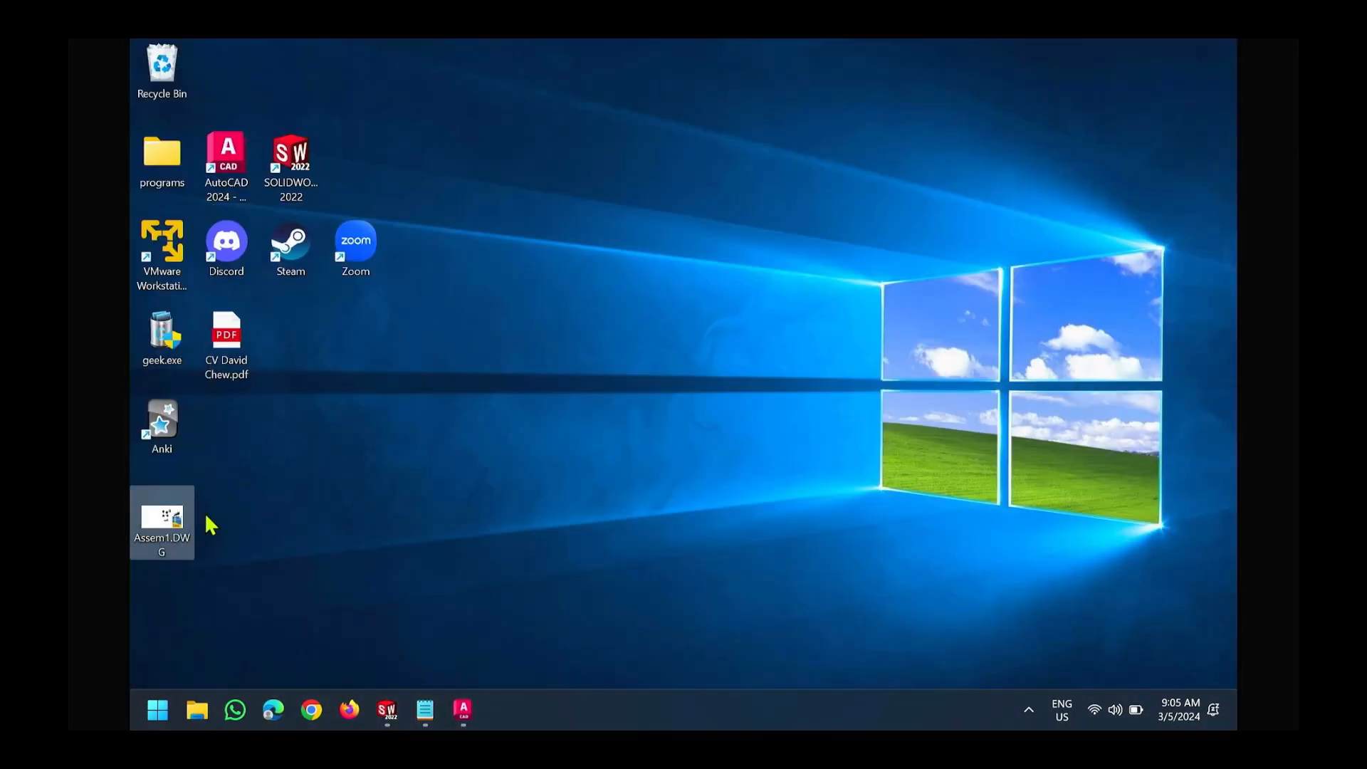
double_click(162, 519)
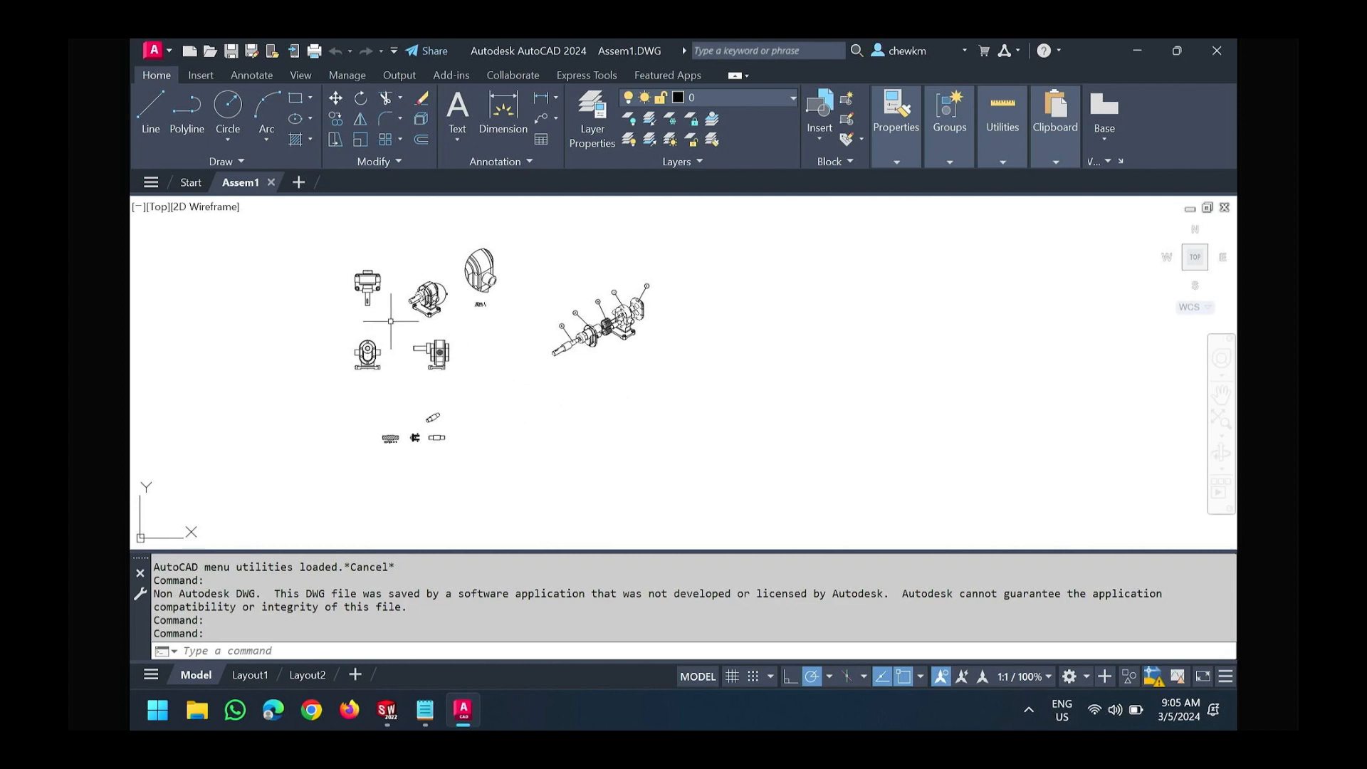
Examine the assembly views, the detail view and the ballooned exploded view in the AutoCAD drawing
scroll(391, 321, up, 6)
scroll(670, 346, down, 2)
mouse_move(823, 331)
middle_down()
mouse_move(733, 381)
mouse_move(934, 231)
middle_up()
mouse_move(803, 409)
middle_down()
mouse_move(833, 211)
mouse_move(714, 489)
middle_up()
middle_drag(848, 327, 714, 453)
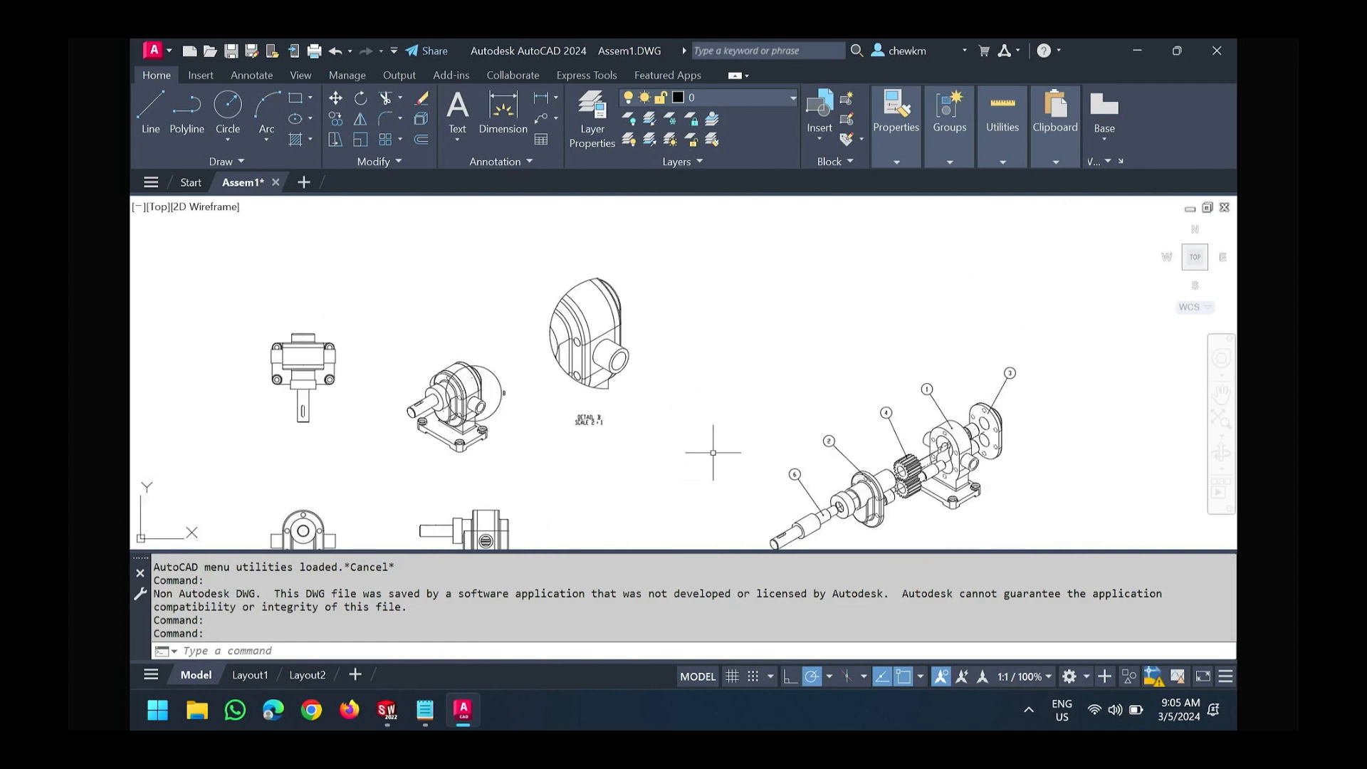
middle_drag(553, 400, 754, 315)
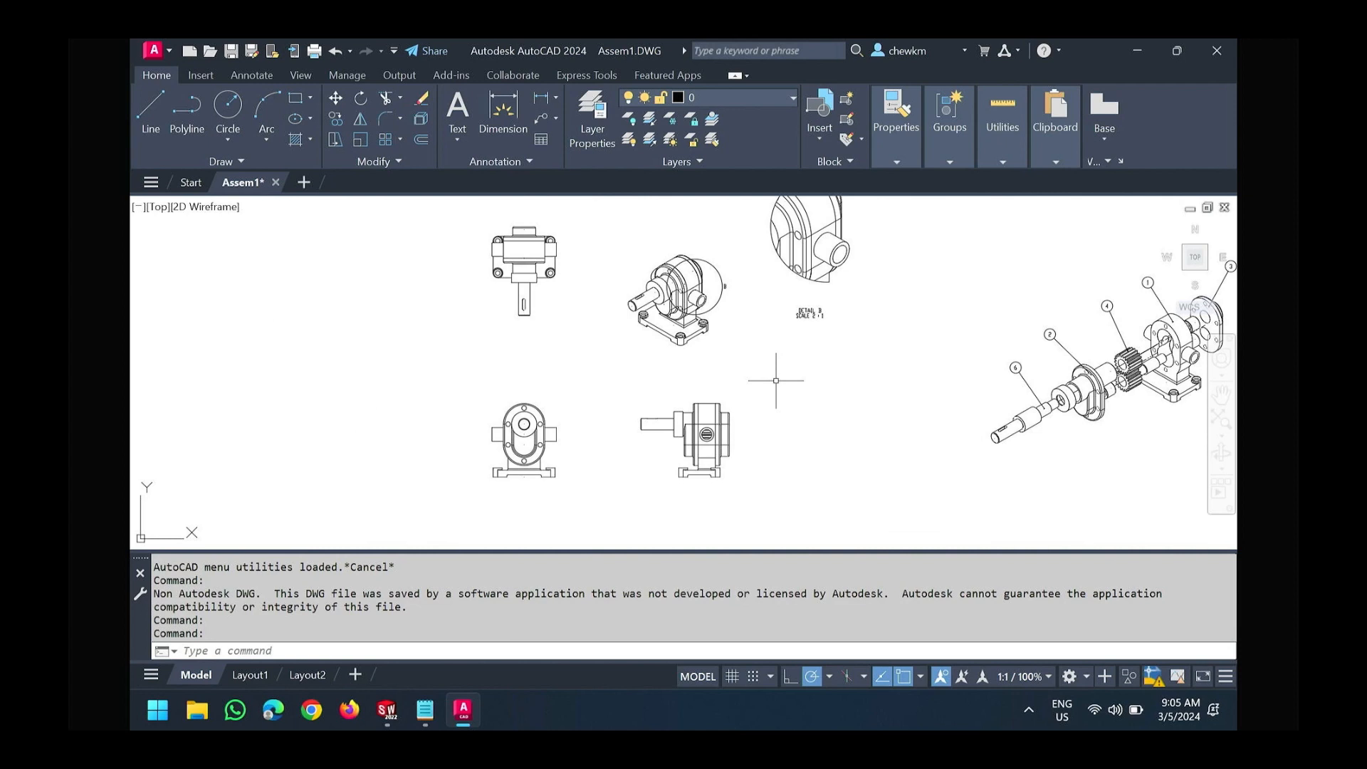
Look over the whole AutoCAD drawing and consult the Bill of Materials entry in the Notepad checklist
middle_drag(922, 371, 878, 373)
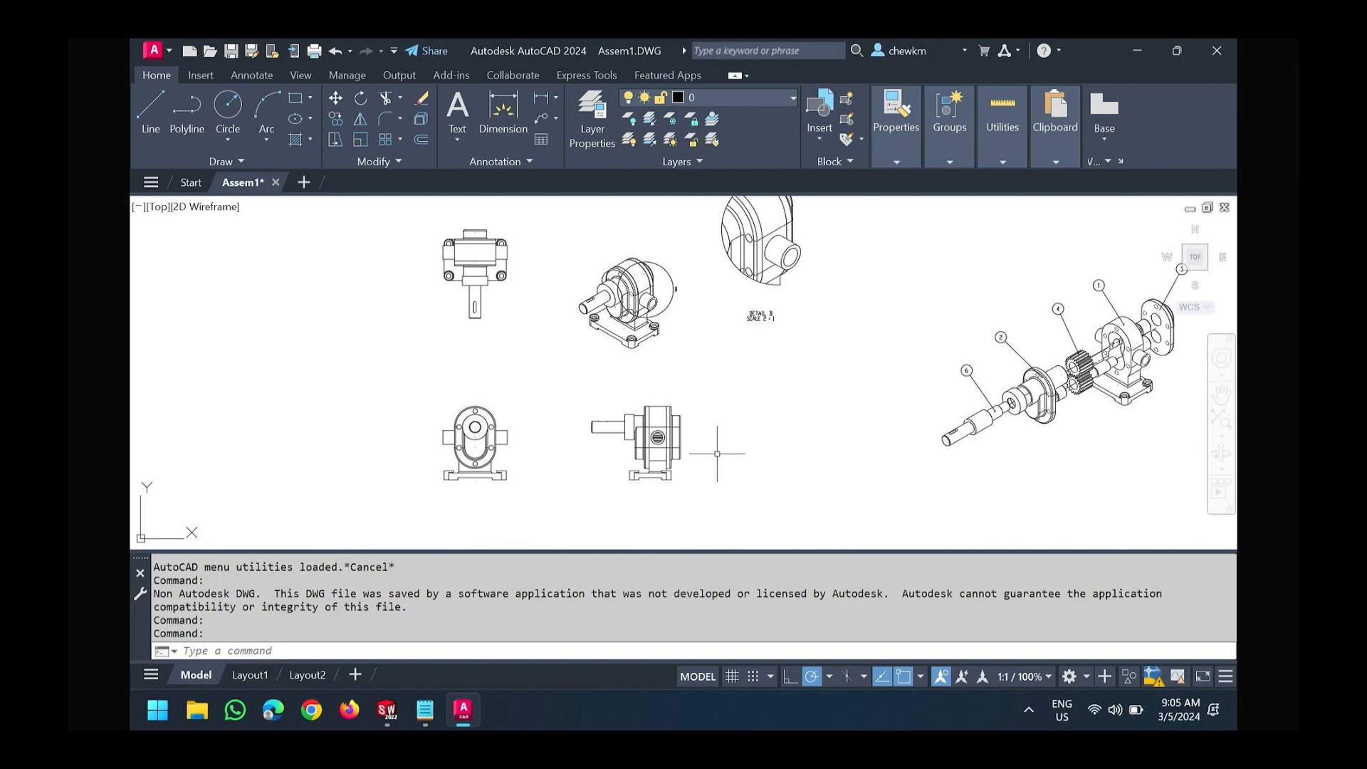
middle_drag(909, 354, 635, 406)
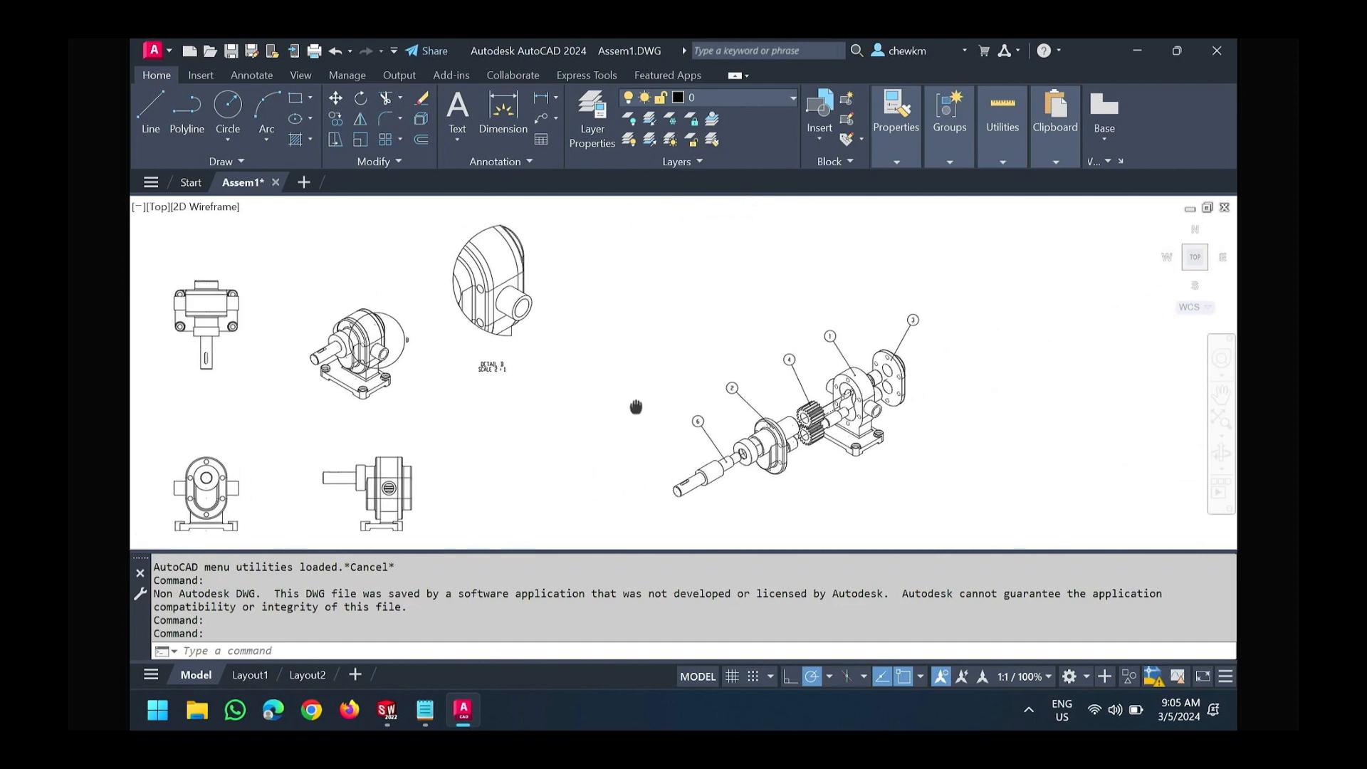
scroll(840, 442, up, 6)
scroll(840, 442, down, 8)
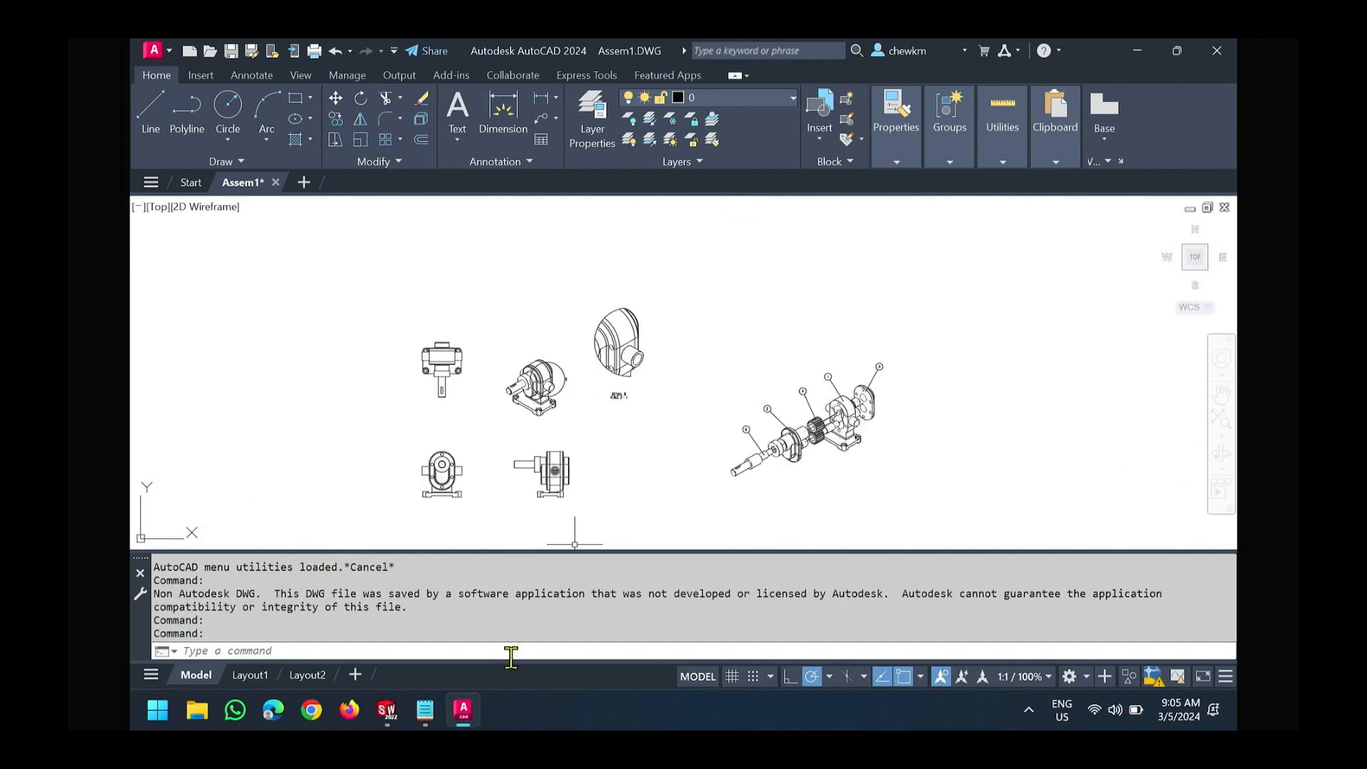
click(425, 710)
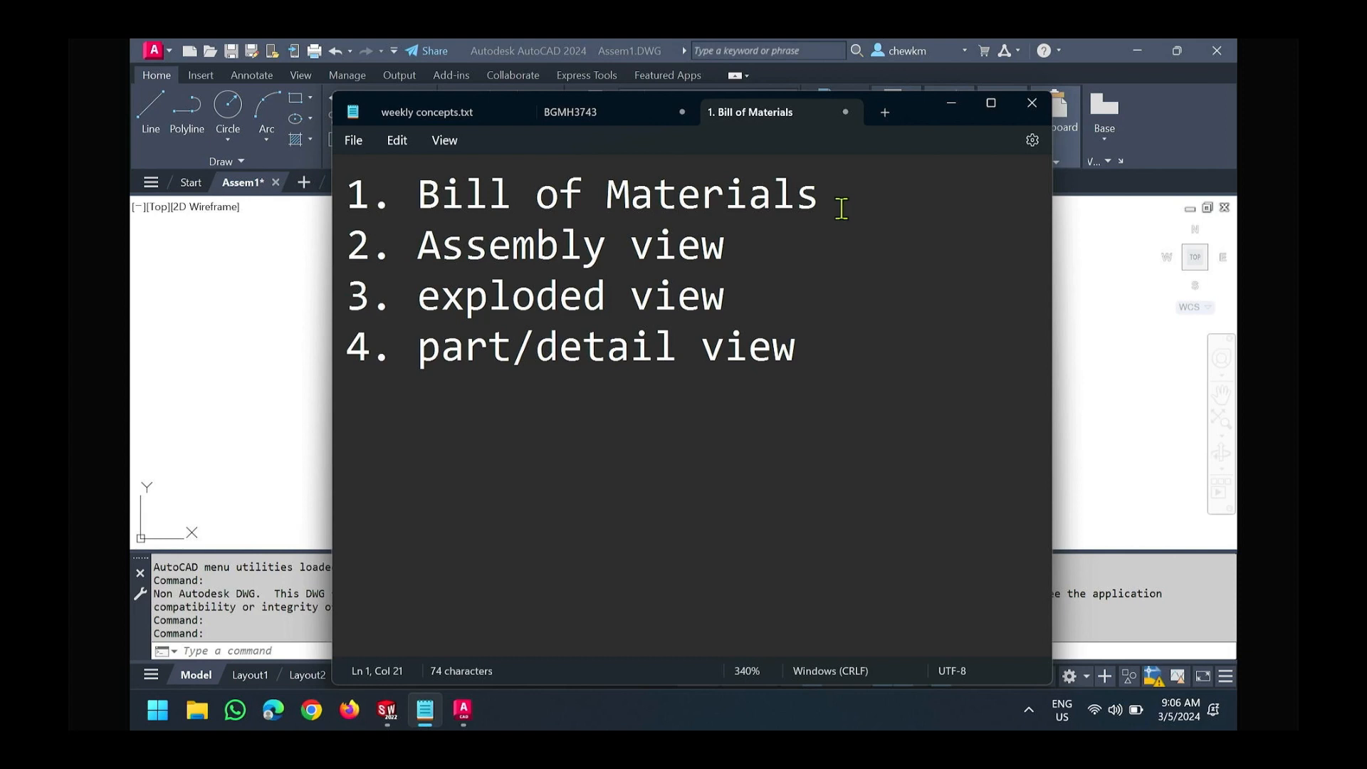
drag(840, 208, 331, 212)
click(451, 241)
click(1111, 324)
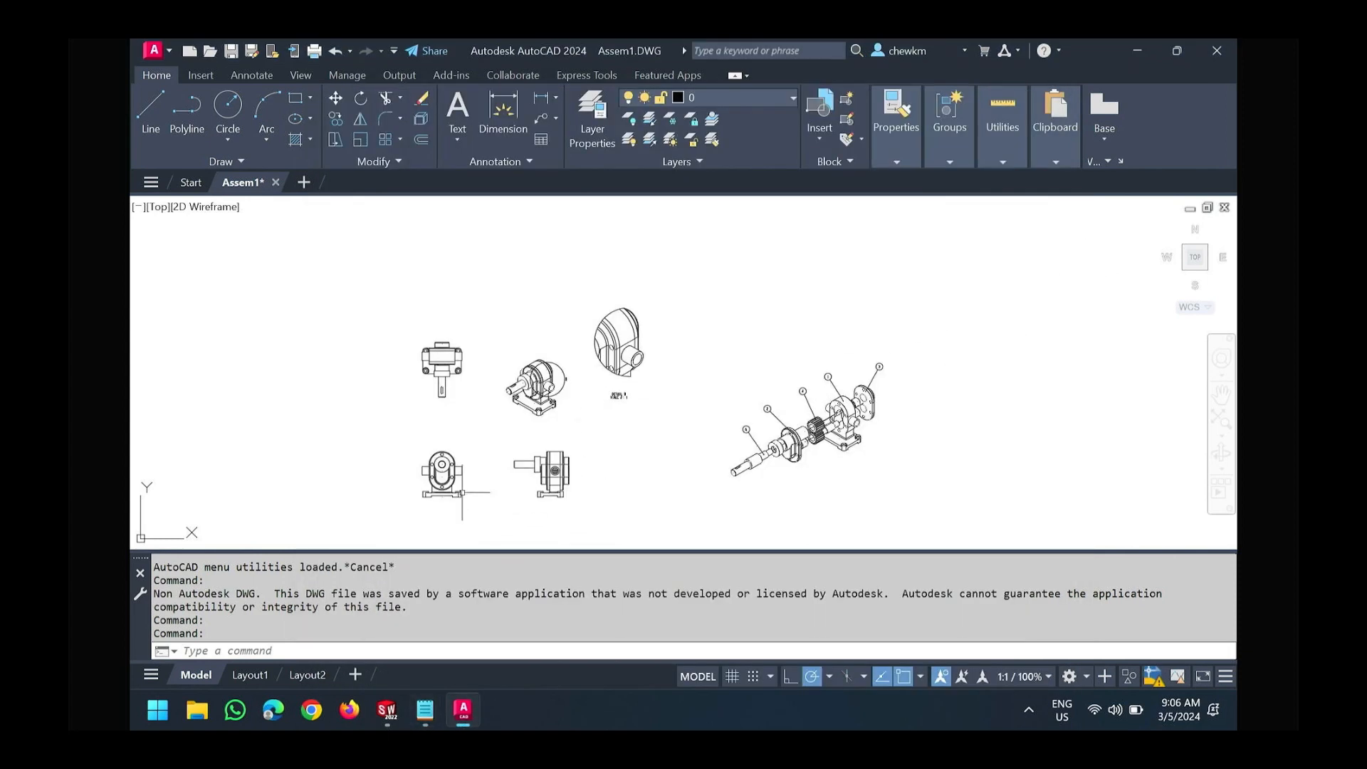
Examine the front, side, top and isometric assembly views of the gear pump in AutoCAD
scroll(463, 492, up, 7)
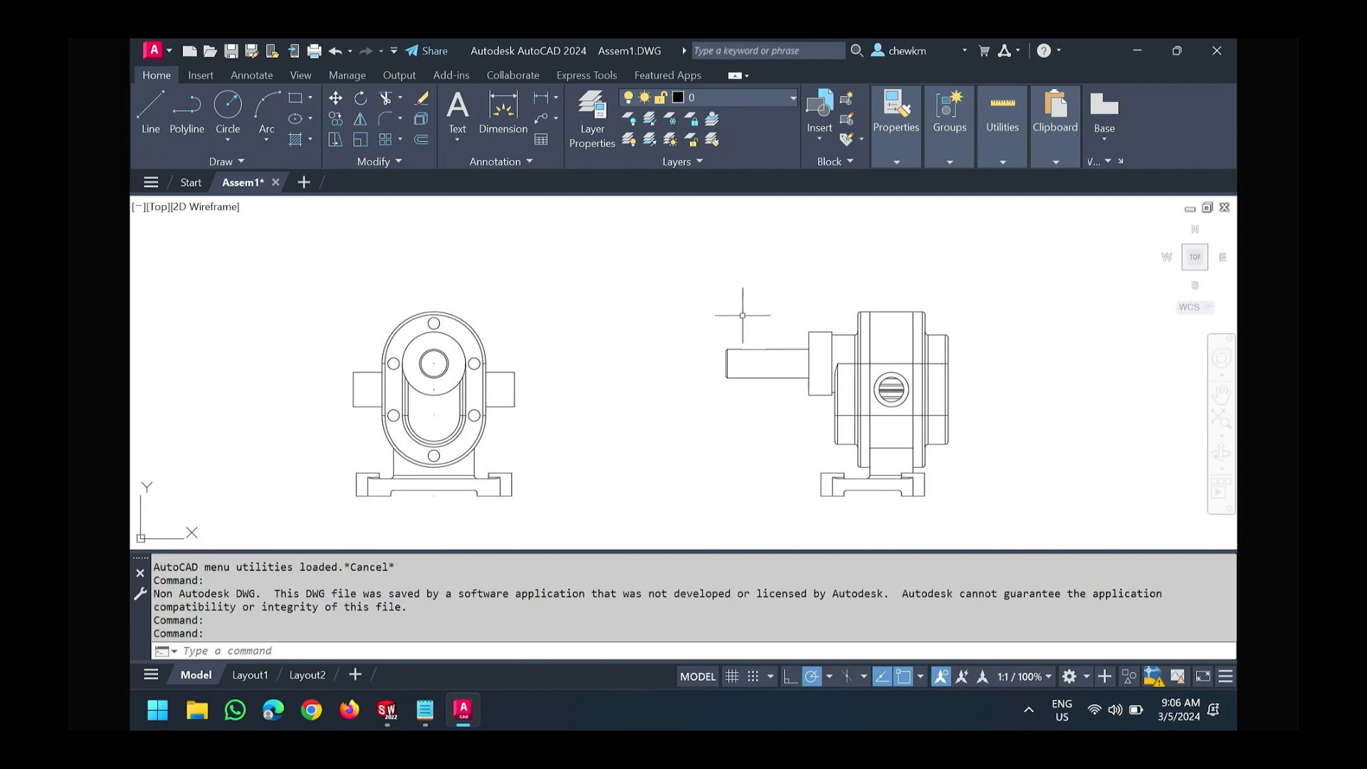
middle_drag(741, 304, 613, 467)
middle_drag(806, 318, 1129, 421)
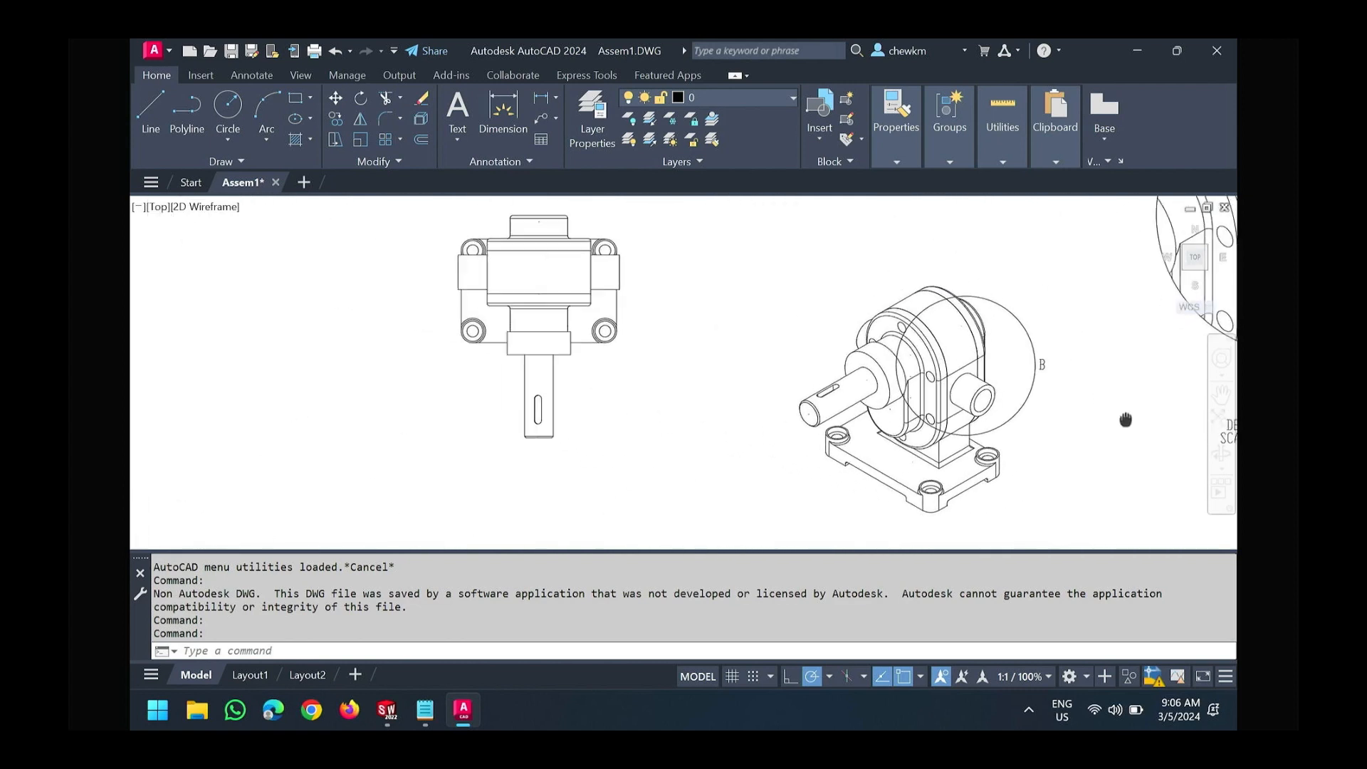
middle_drag(676, 345, 816, 390)
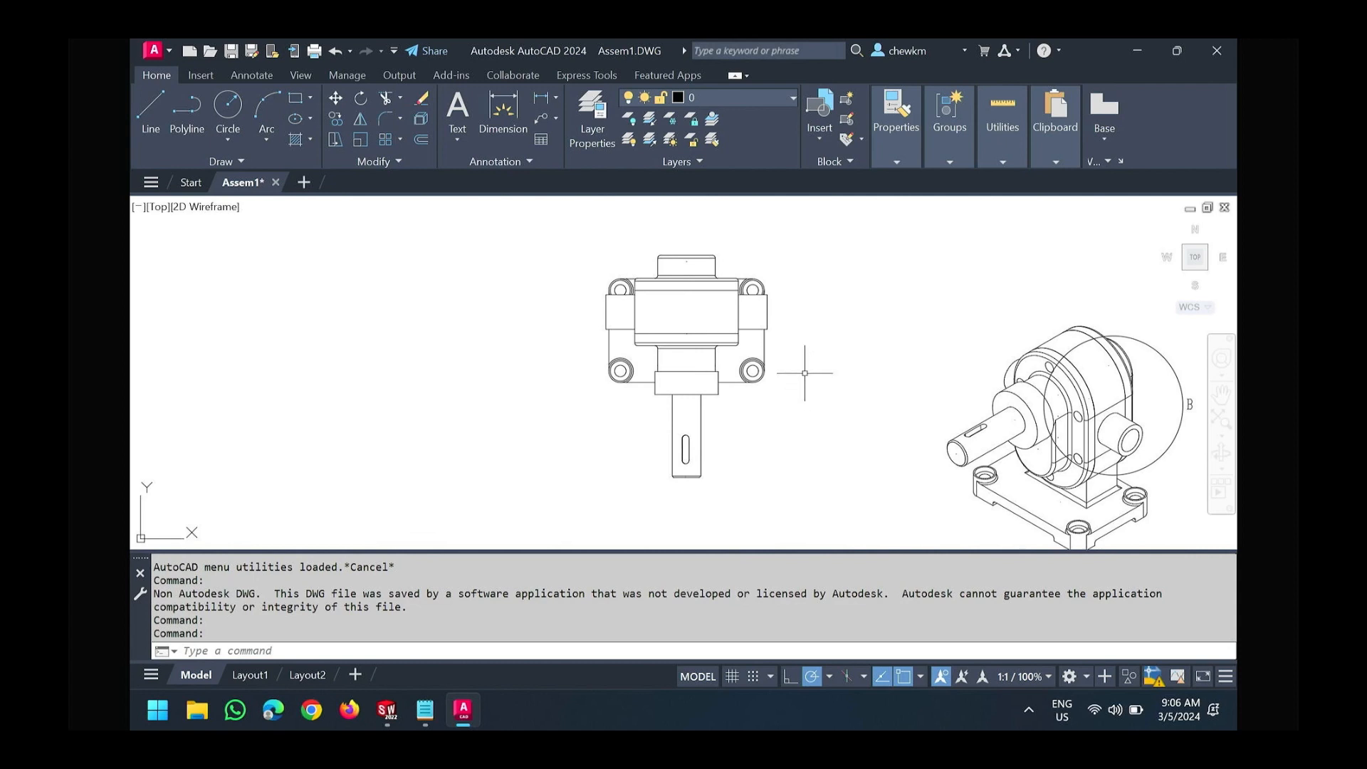
scroll(804, 374, down, 4)
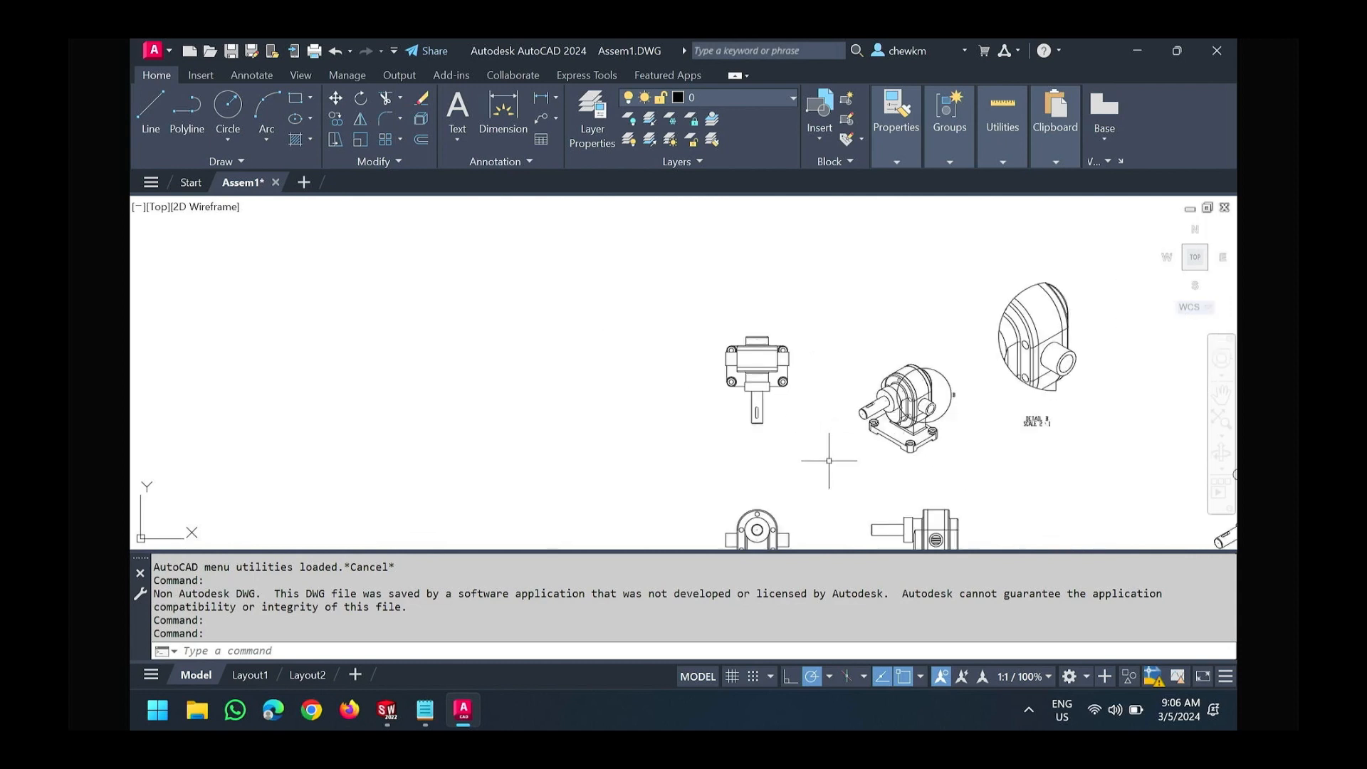
middle_drag(831, 470, 749, 357)
scroll(672, 459, up, 4)
middle_drag(904, 277, 590, 442)
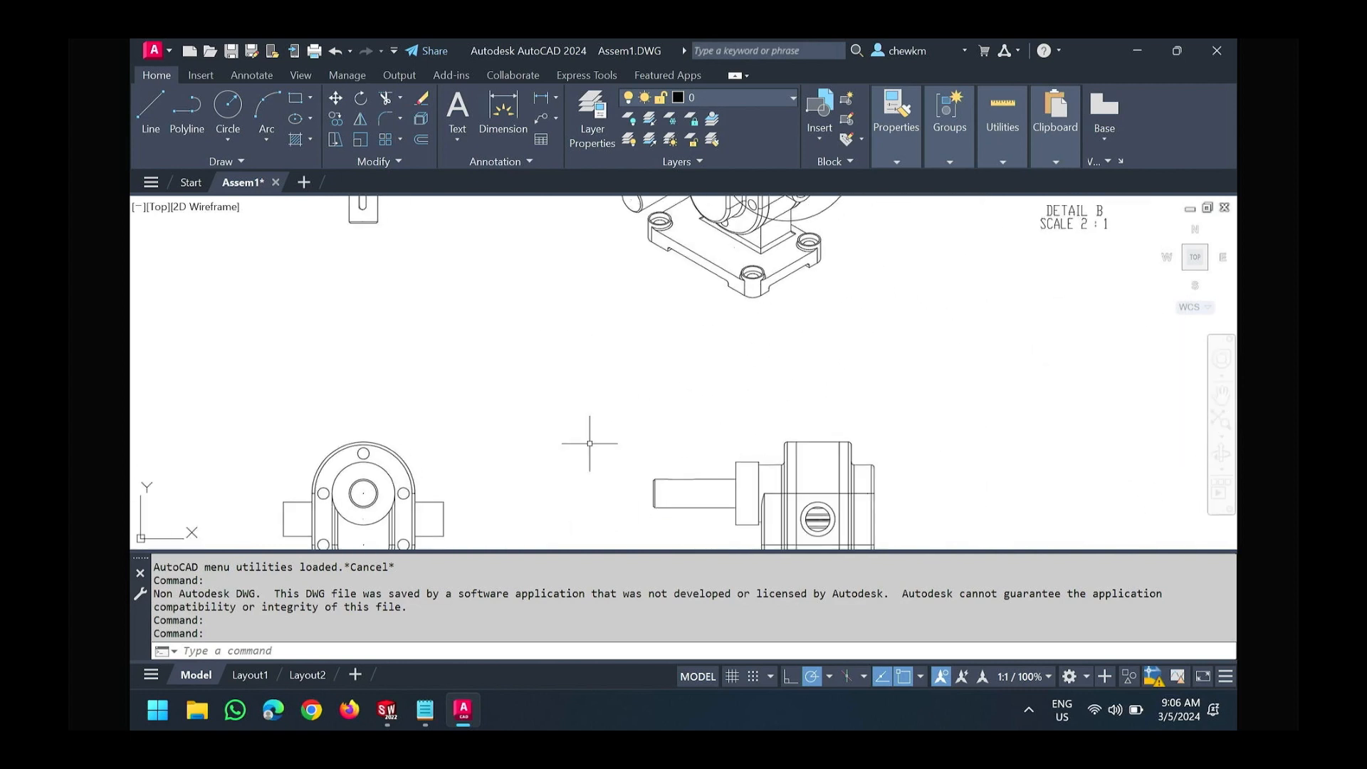
middle_drag(719, 312, 633, 506)
scroll(830, 410, down, 3)
scroll(829, 411, down, 3)
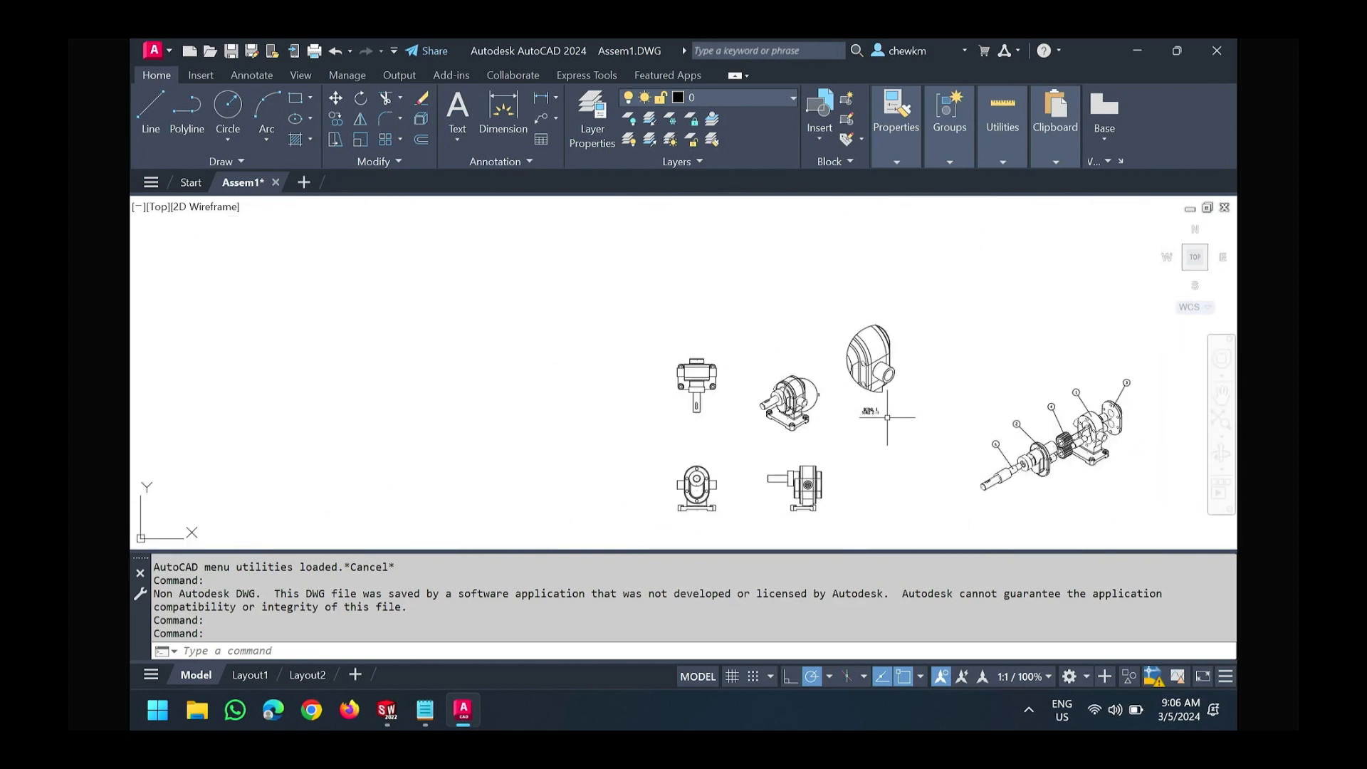
scroll(743, 477, up, 6)
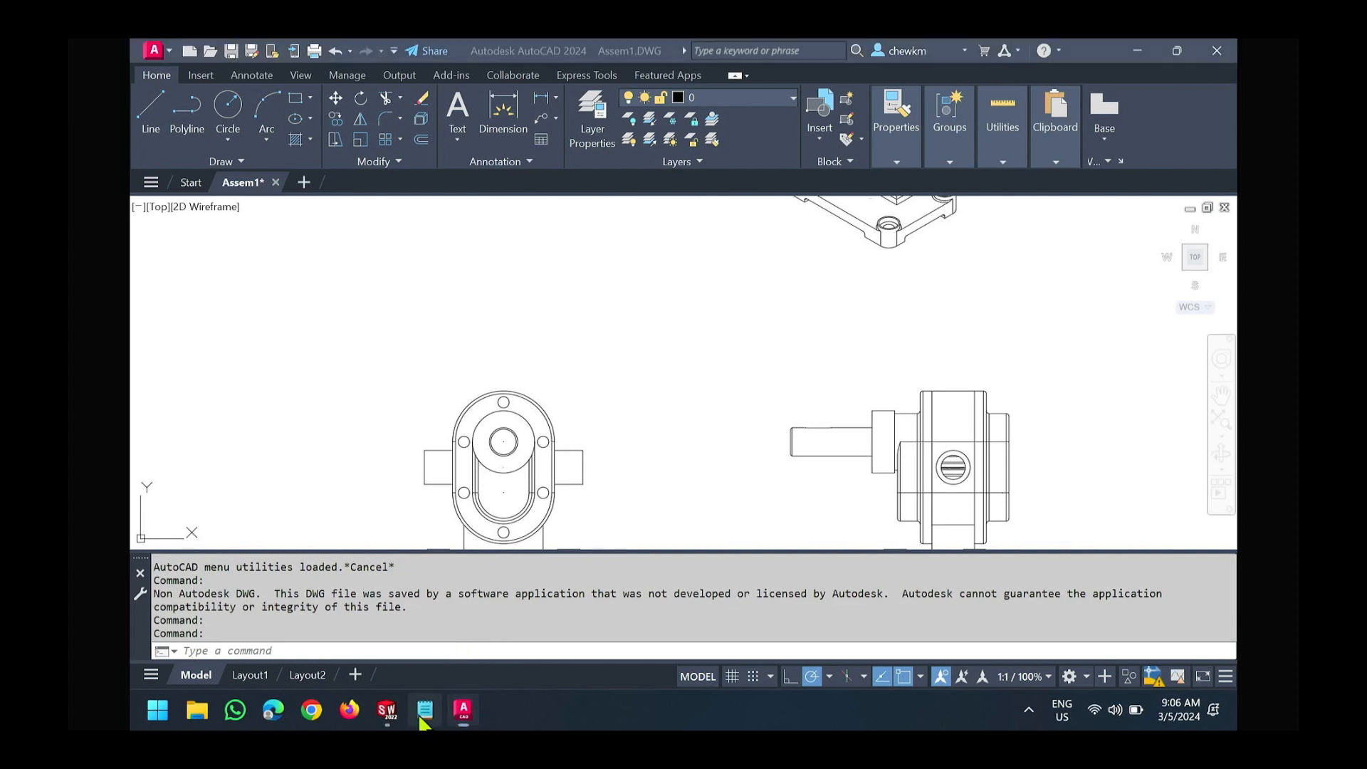
Switch to the Notepad checklist and highlight the Assembly view and exploded view entries one after the other
click(425, 710)
drag(725, 245, 341, 249)
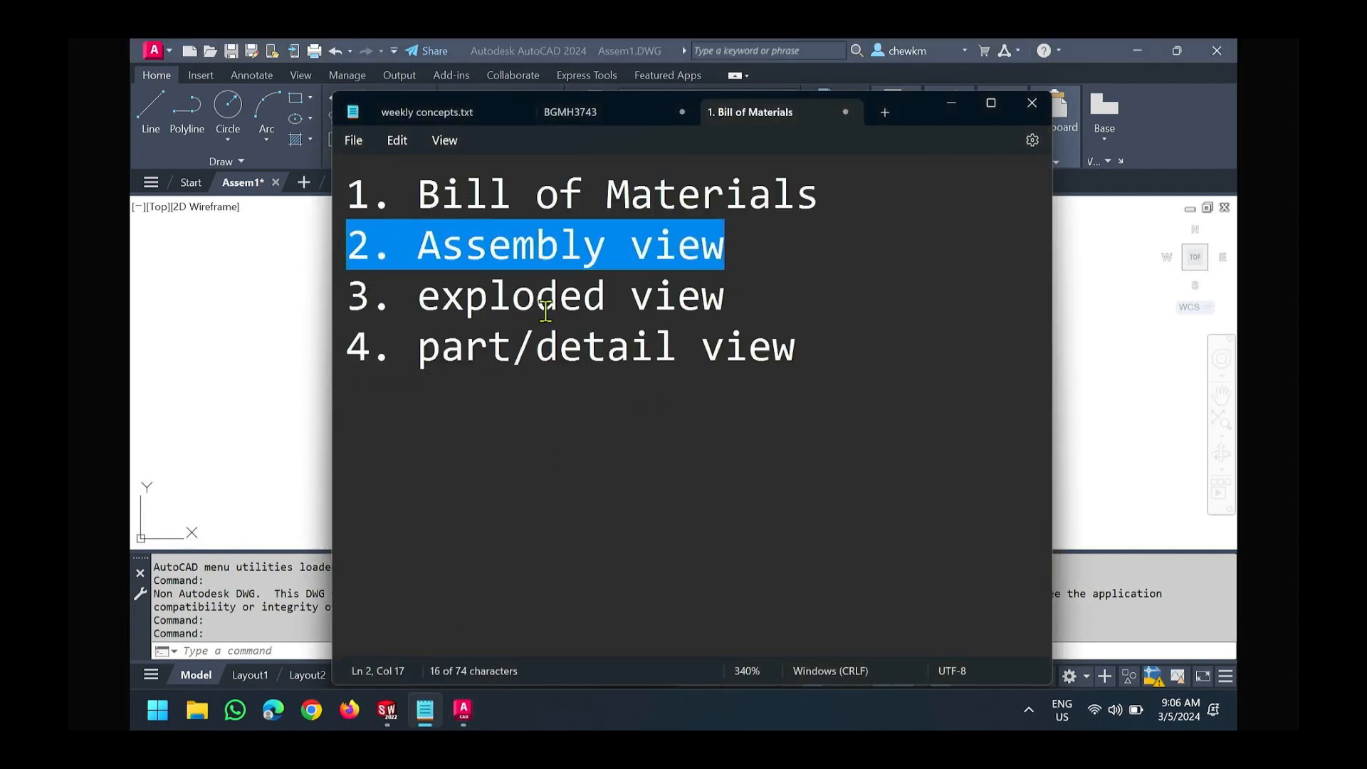
drag(730, 296, 348, 317)
click(1119, 424)
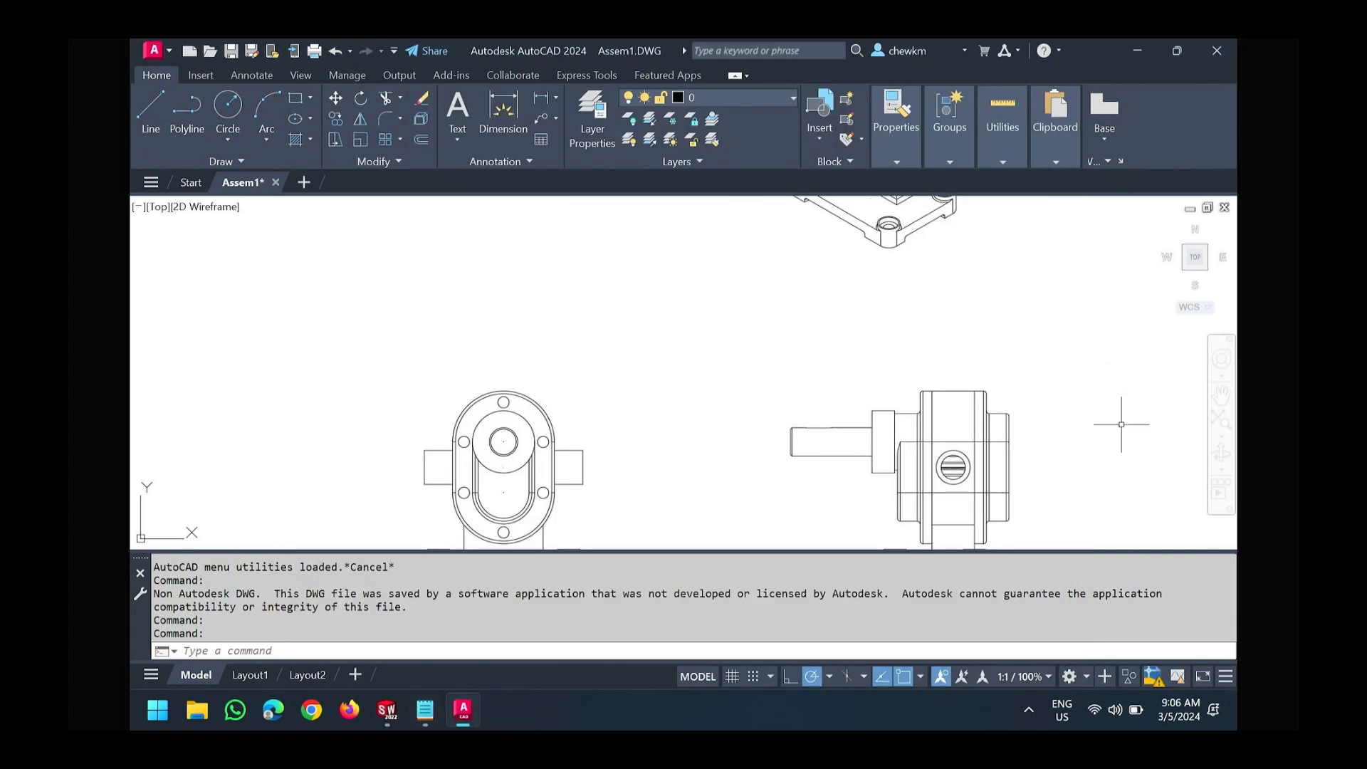
Examine the ballooned exploded view in AutoCAD, checking the end plate, pump body, gears, cover and shaft
middle_drag(1120, 424, 341, 389)
middle_drag(853, 359, 362, 444)
scroll(556, 392, down, 2)
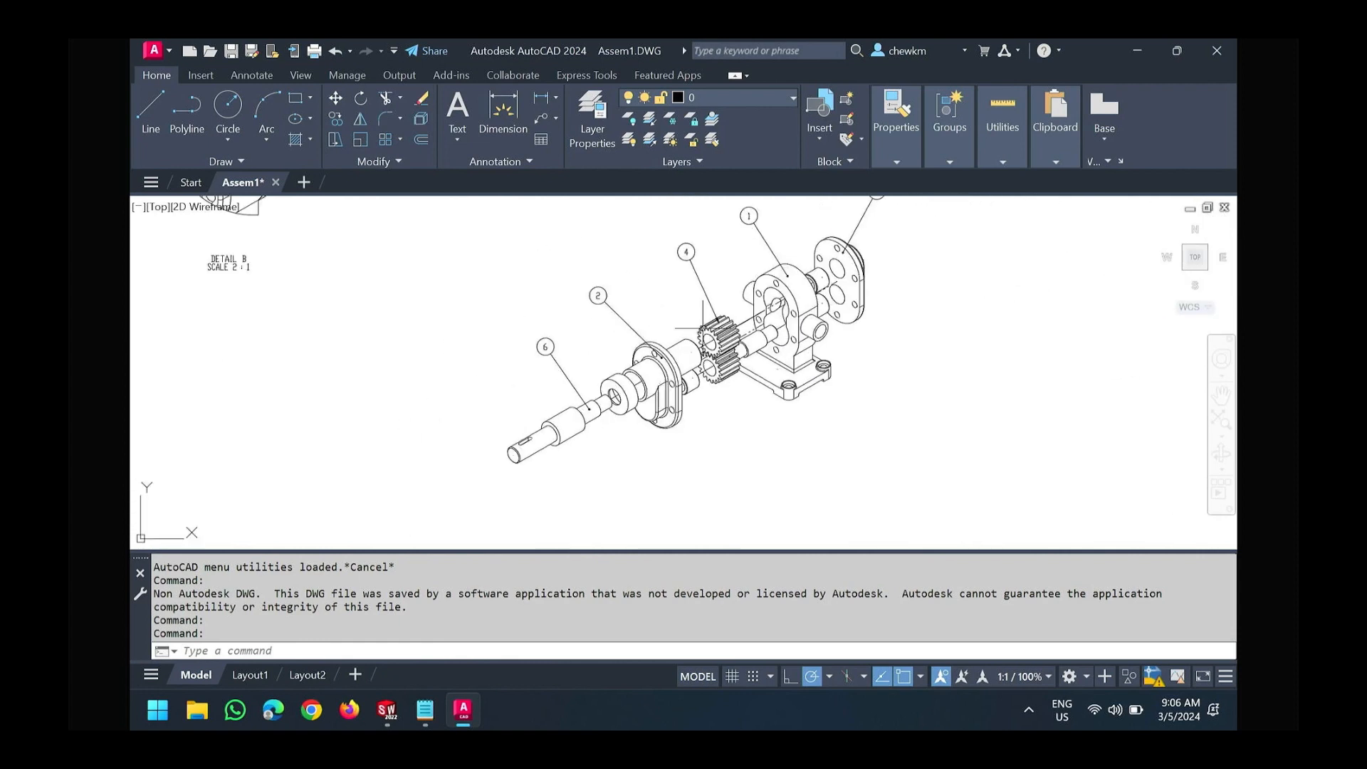
middle_drag(683, 311, 710, 394)
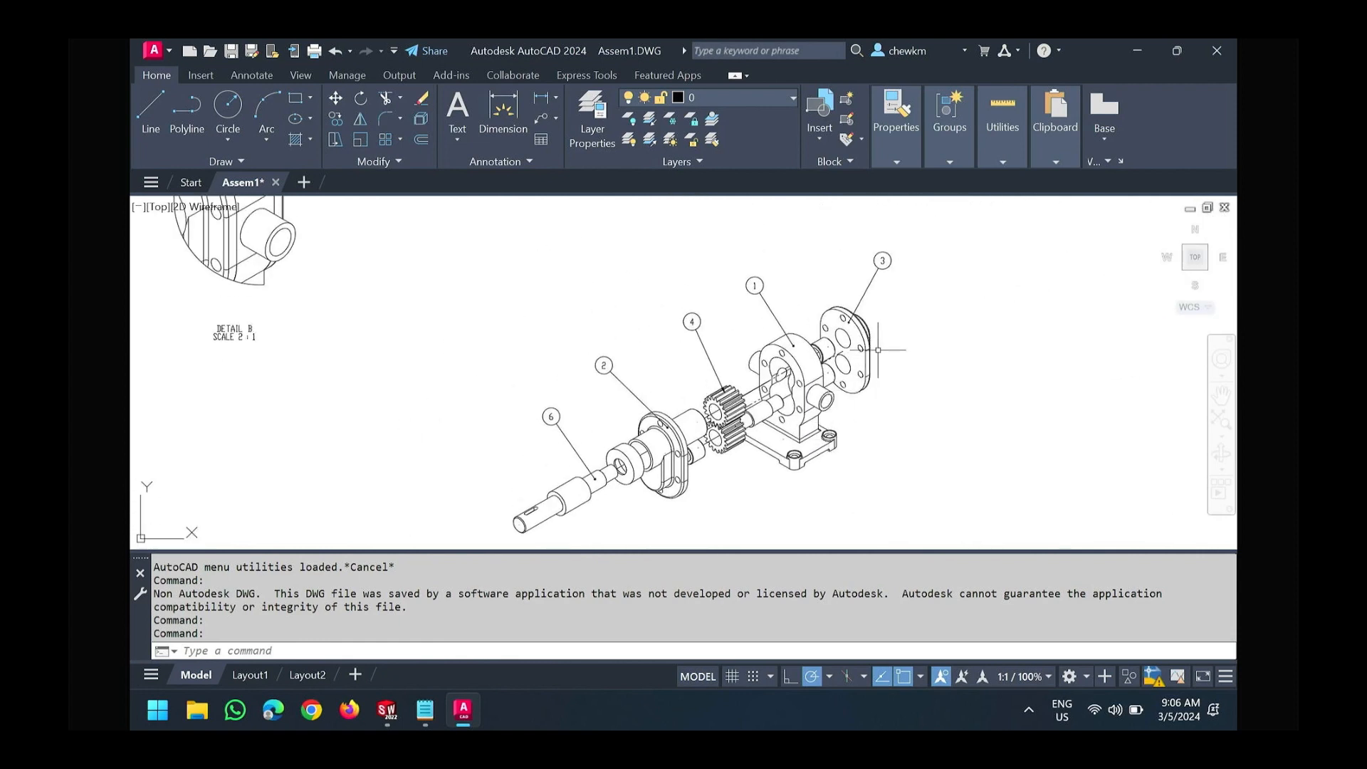
scroll(881, 335, up, 5)
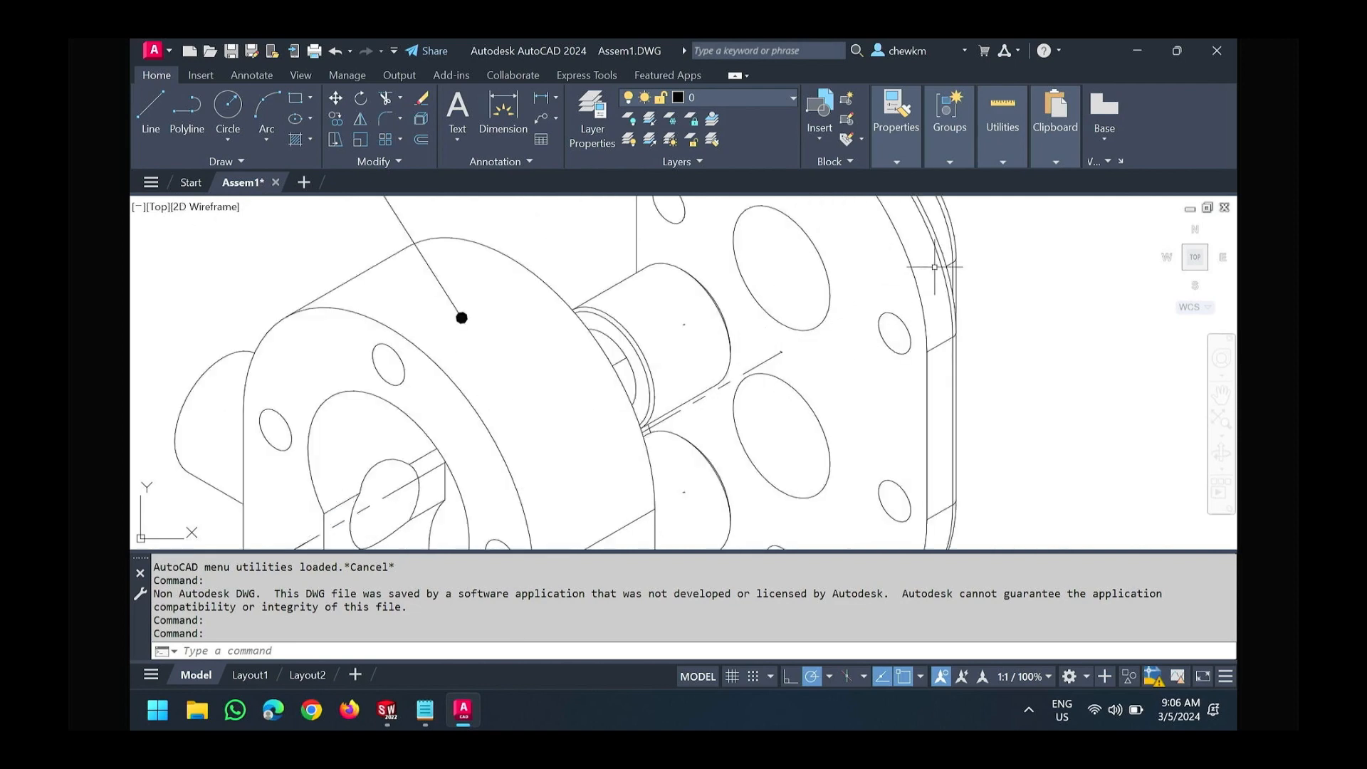
scroll(776, 370, down, 2)
middle_drag(769, 413, 797, 326)
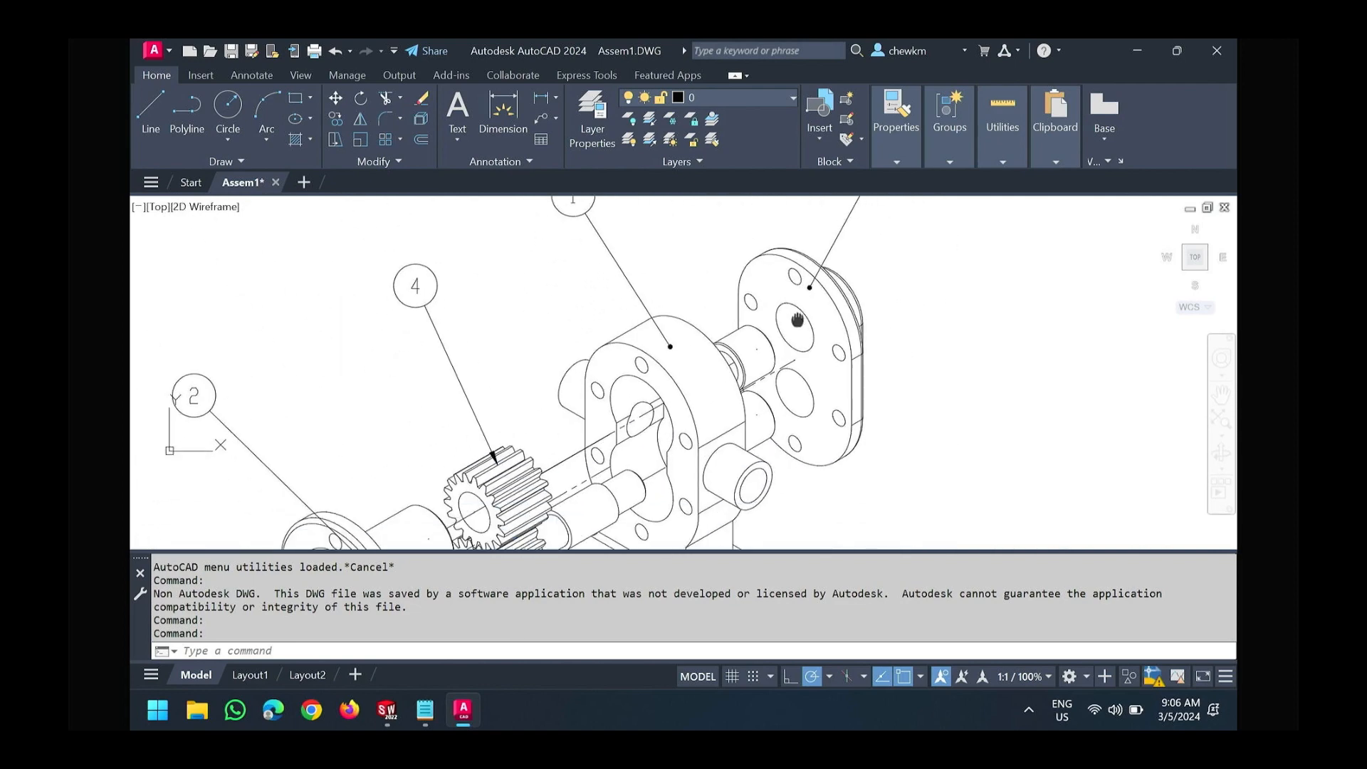
middle_drag(605, 425, 766, 291)
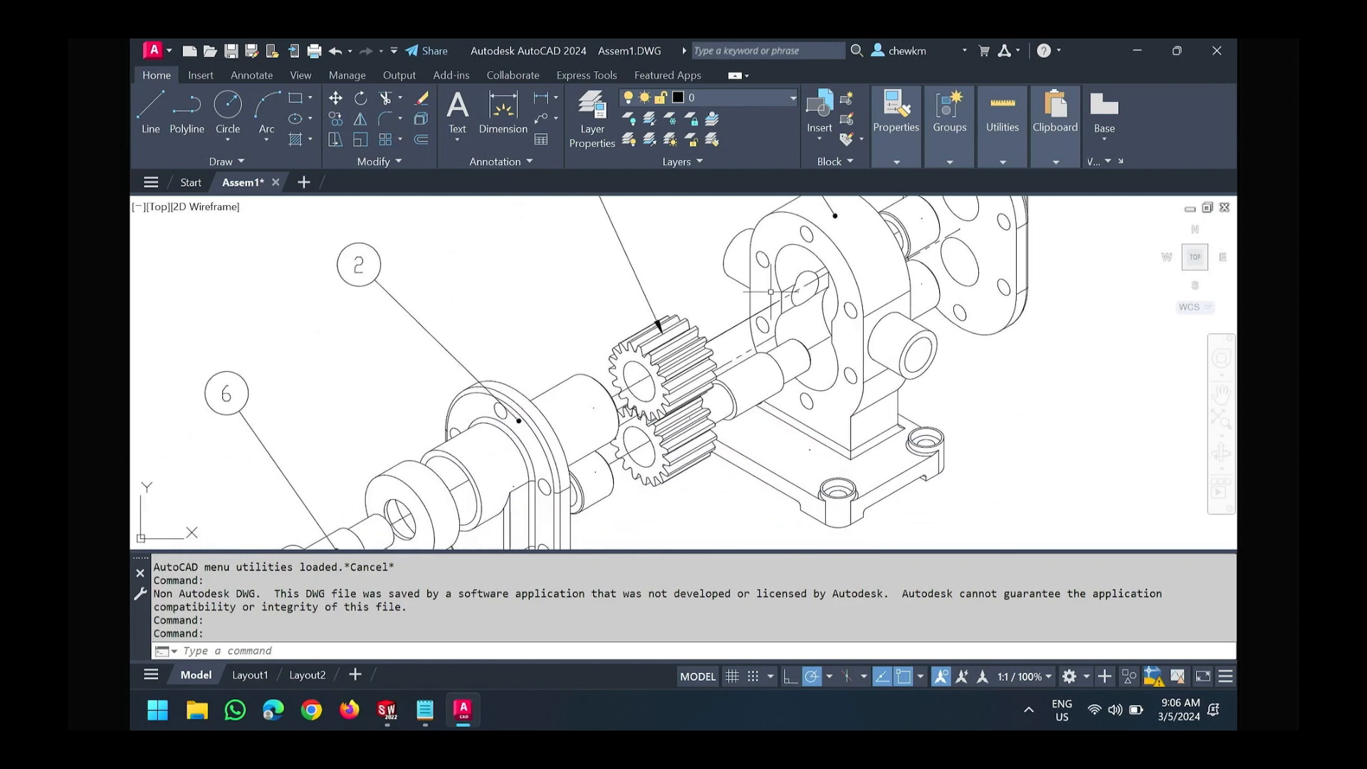
scroll(776, 306, down, 4)
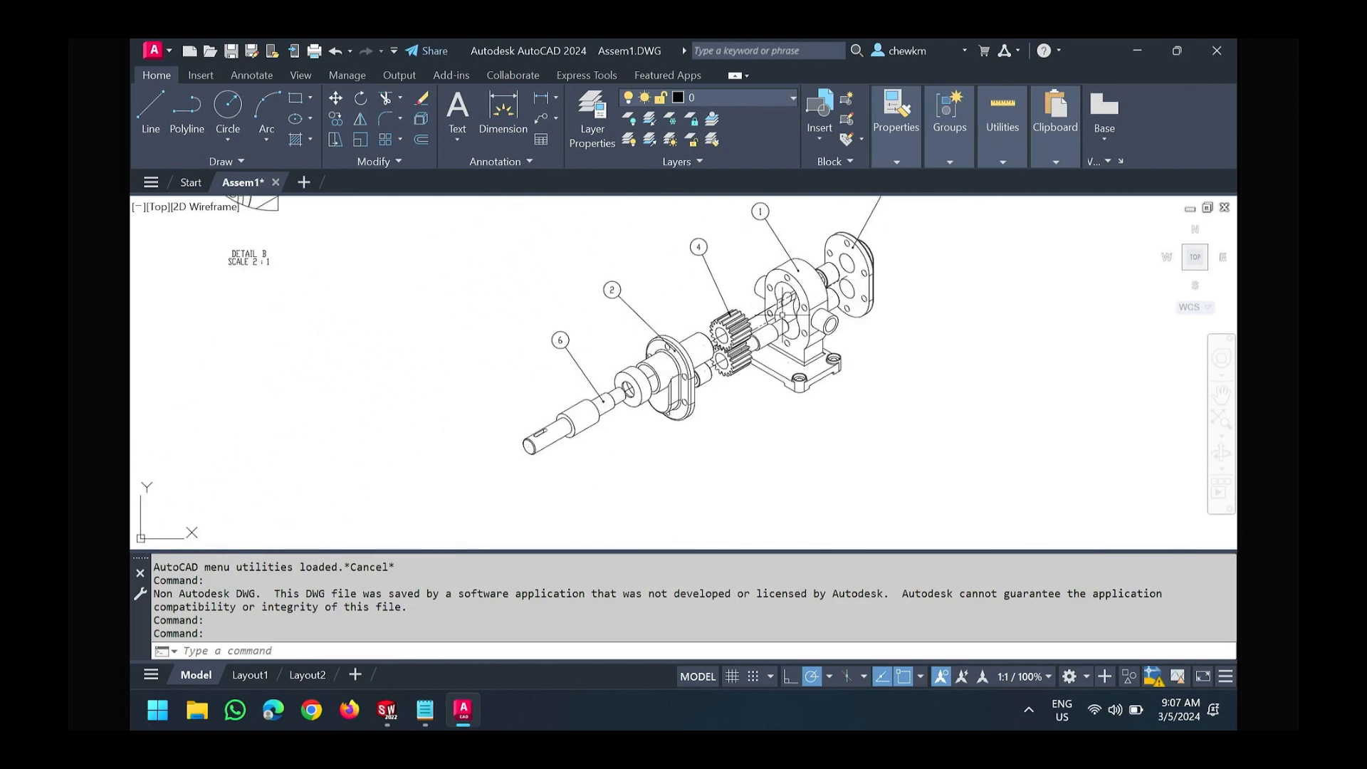
Switch to the Notepad checklist and highlight the part/detail view entry
click(425, 709)
click(584, 346)
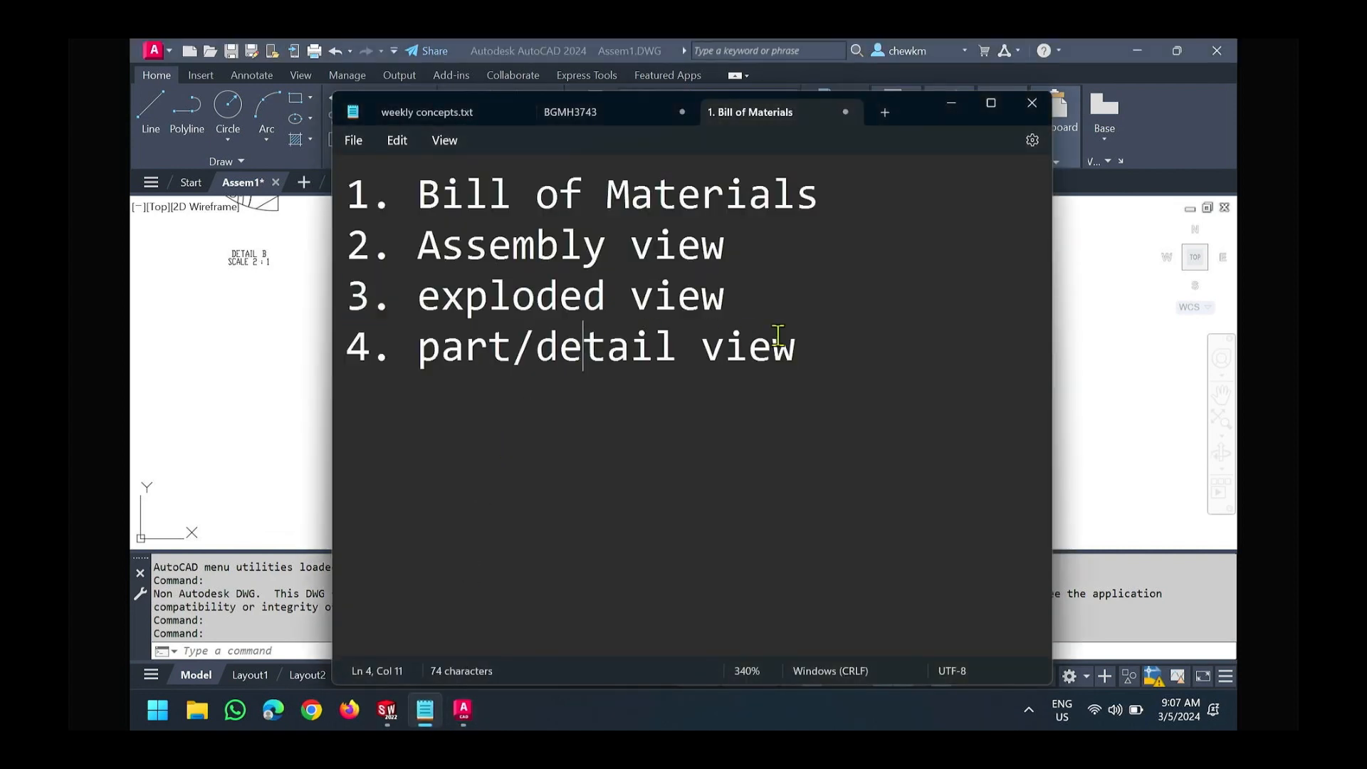
drag(797, 346, 341, 360)
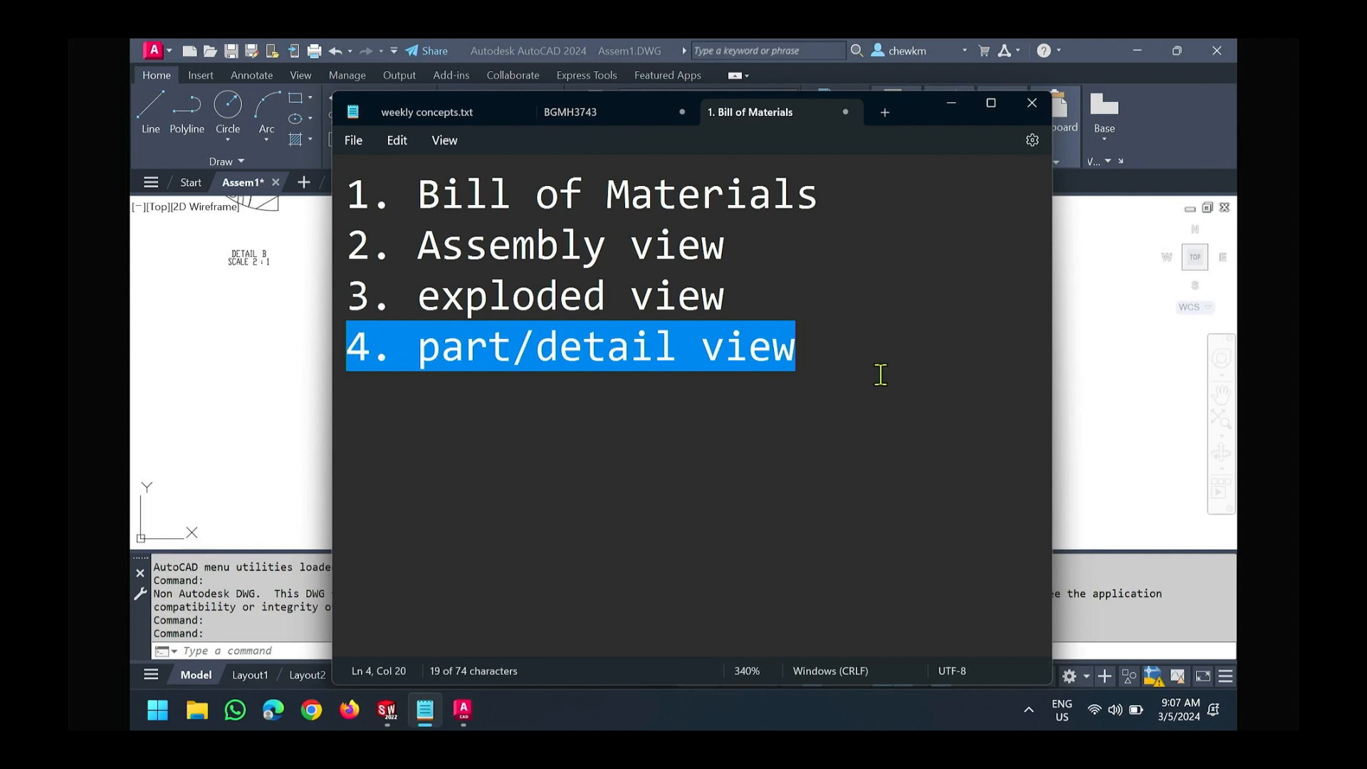
click(1137, 314)
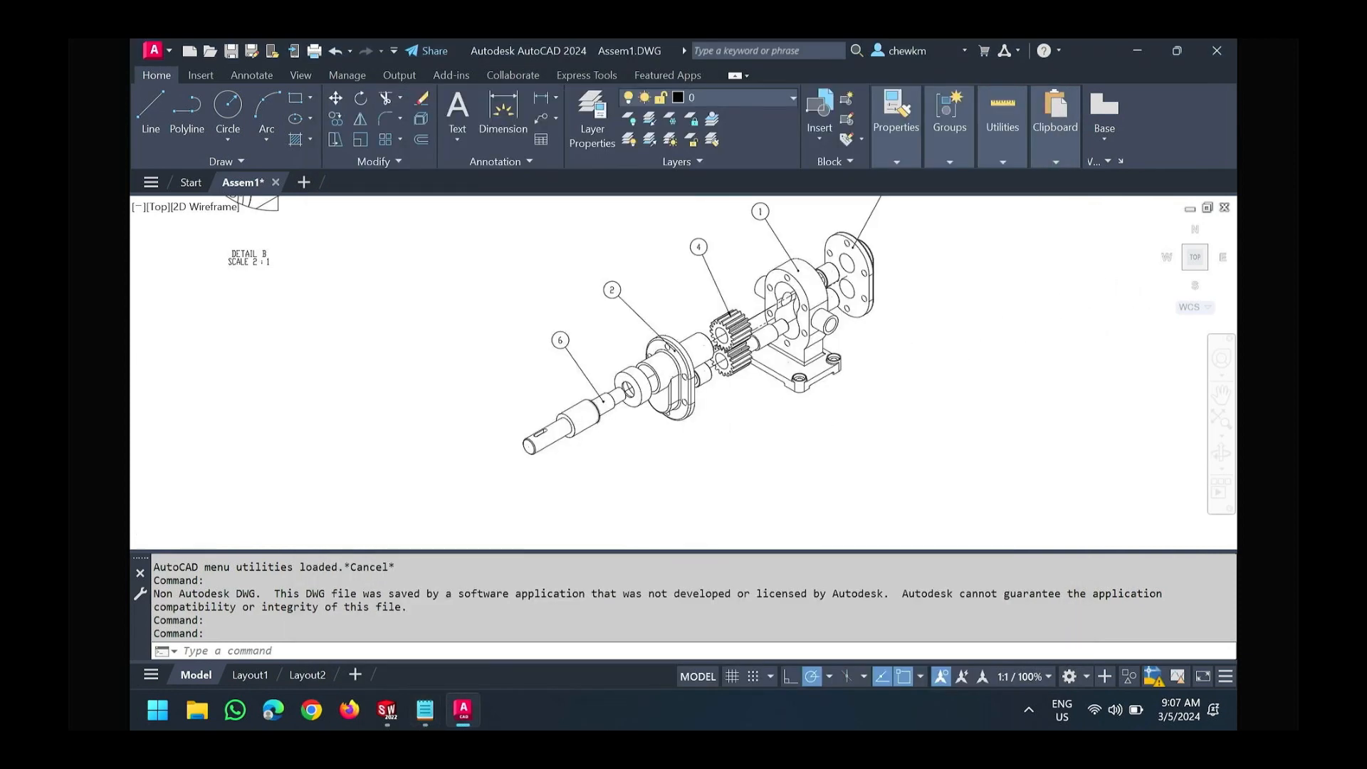
Inspect the shaft with balloon 6 and the adjoining cover parts up close in the AutoCAD exploded view
scroll(667, 398, up, 5)
click(611, 431)
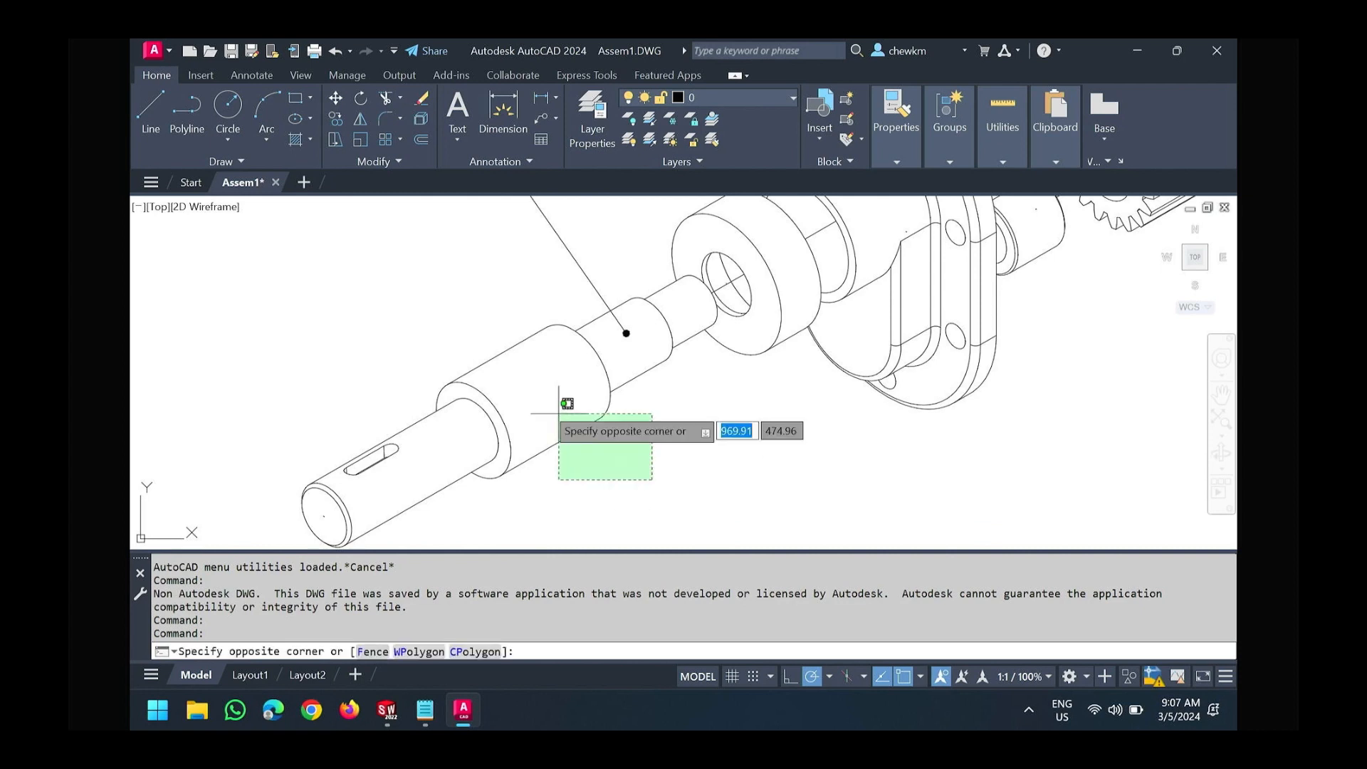
click(289, 263)
key(Escape)
middle_drag(724, 303, 598, 413)
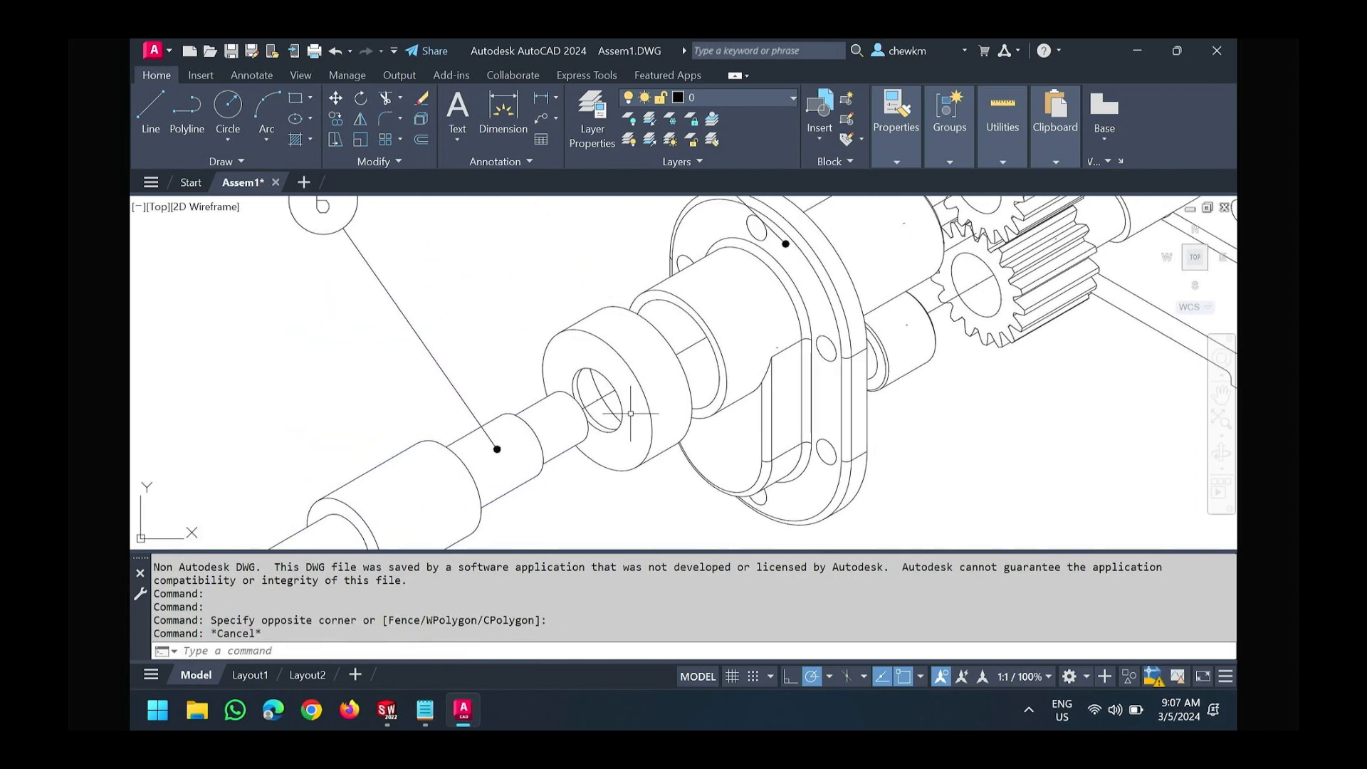
Review all four Notepad checklist entries in reverse order, from part/detail view to Bill of Materials
click(435, 712)
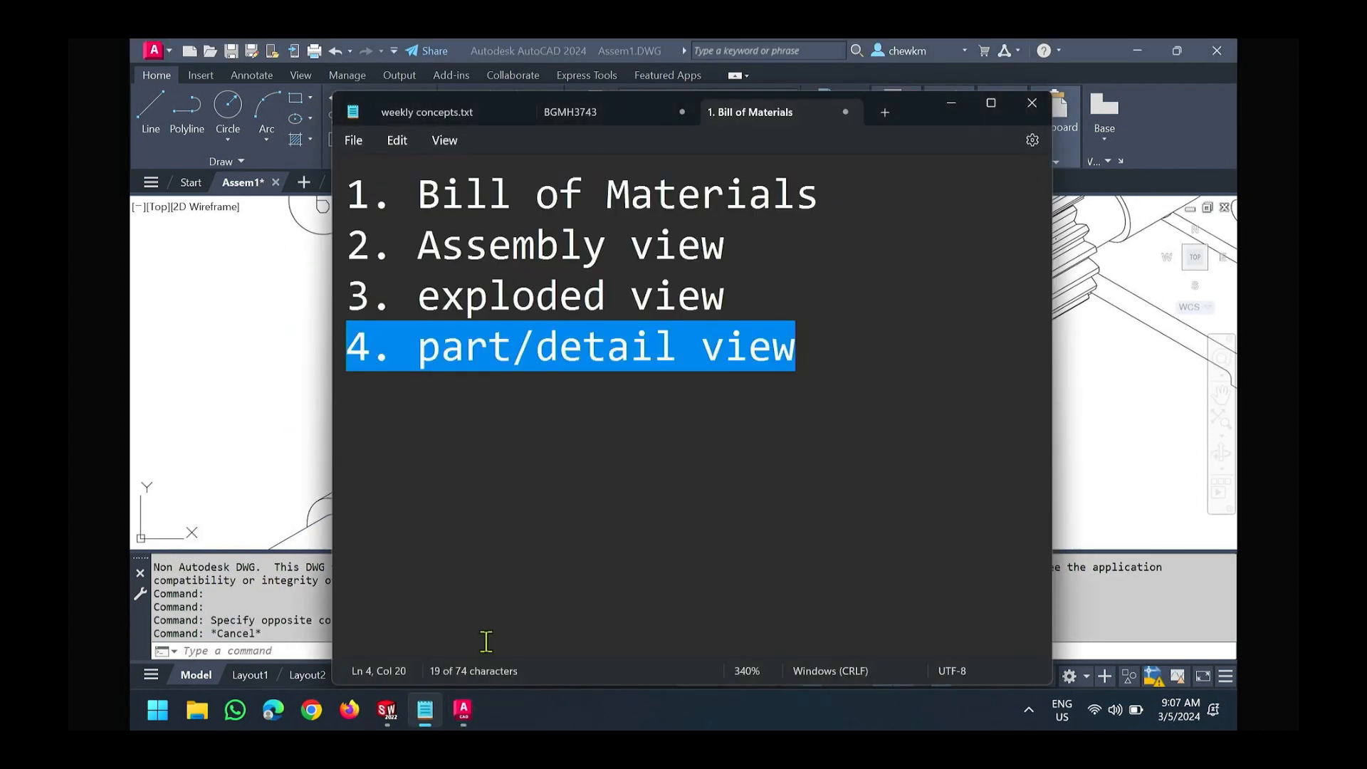
click(818, 387)
drag(818, 387, 396, 377)
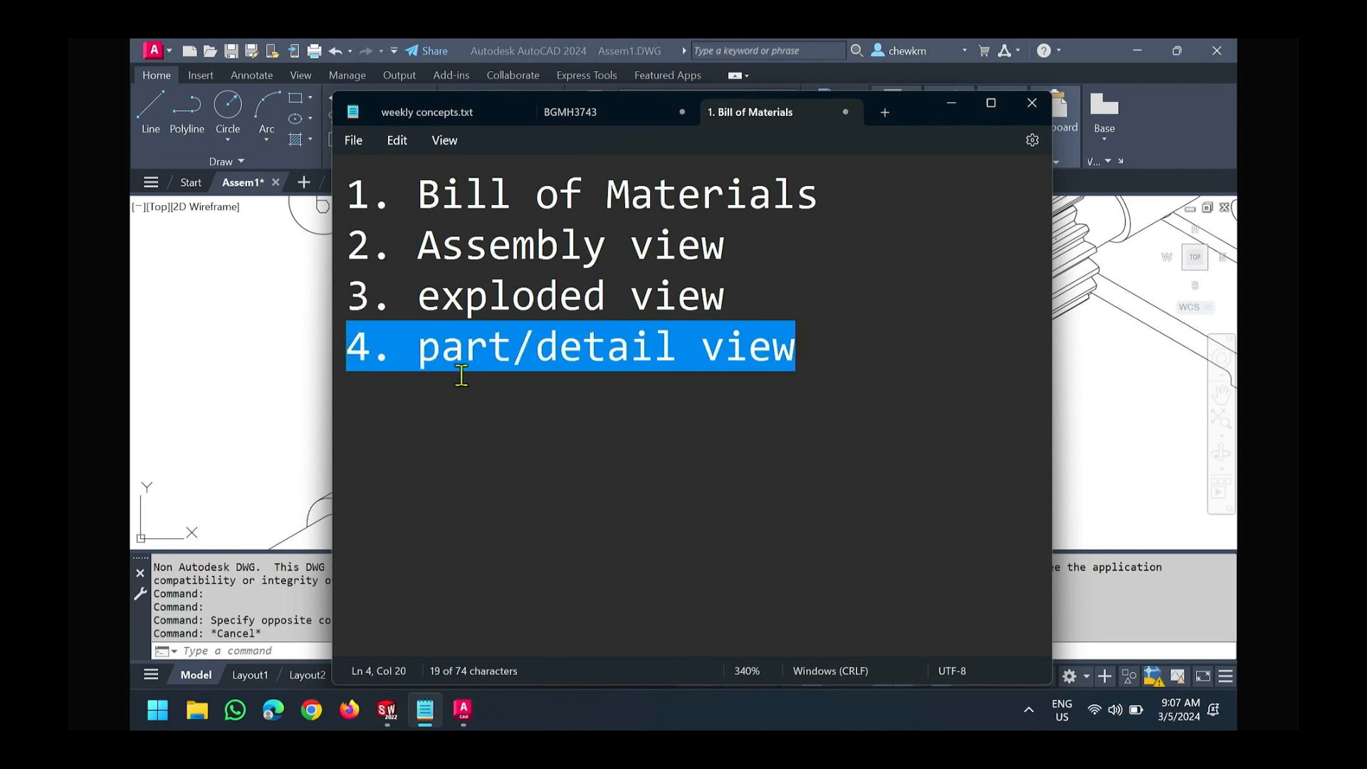
click(819, 330)
drag(728, 295, 333, 313)
drag(726, 249, 350, 260)
drag(854, 206, 334, 203)
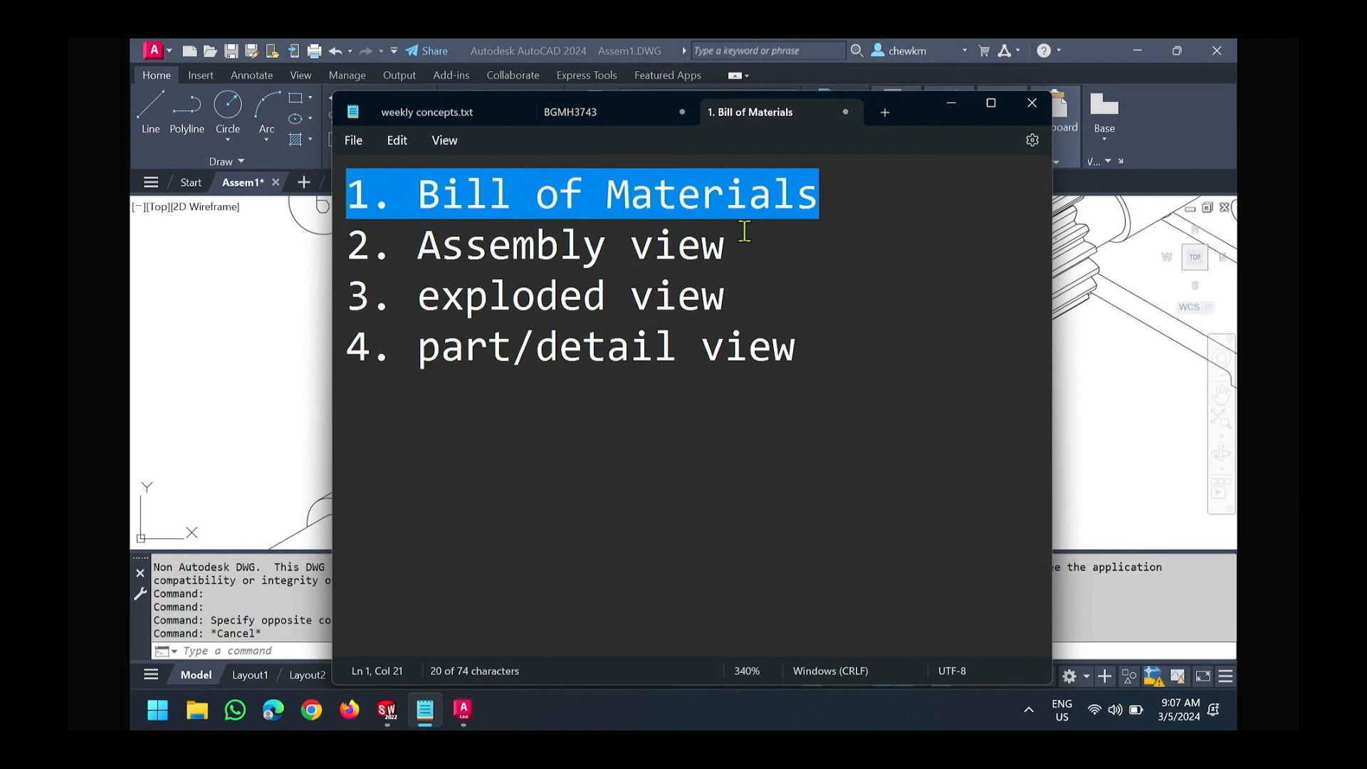